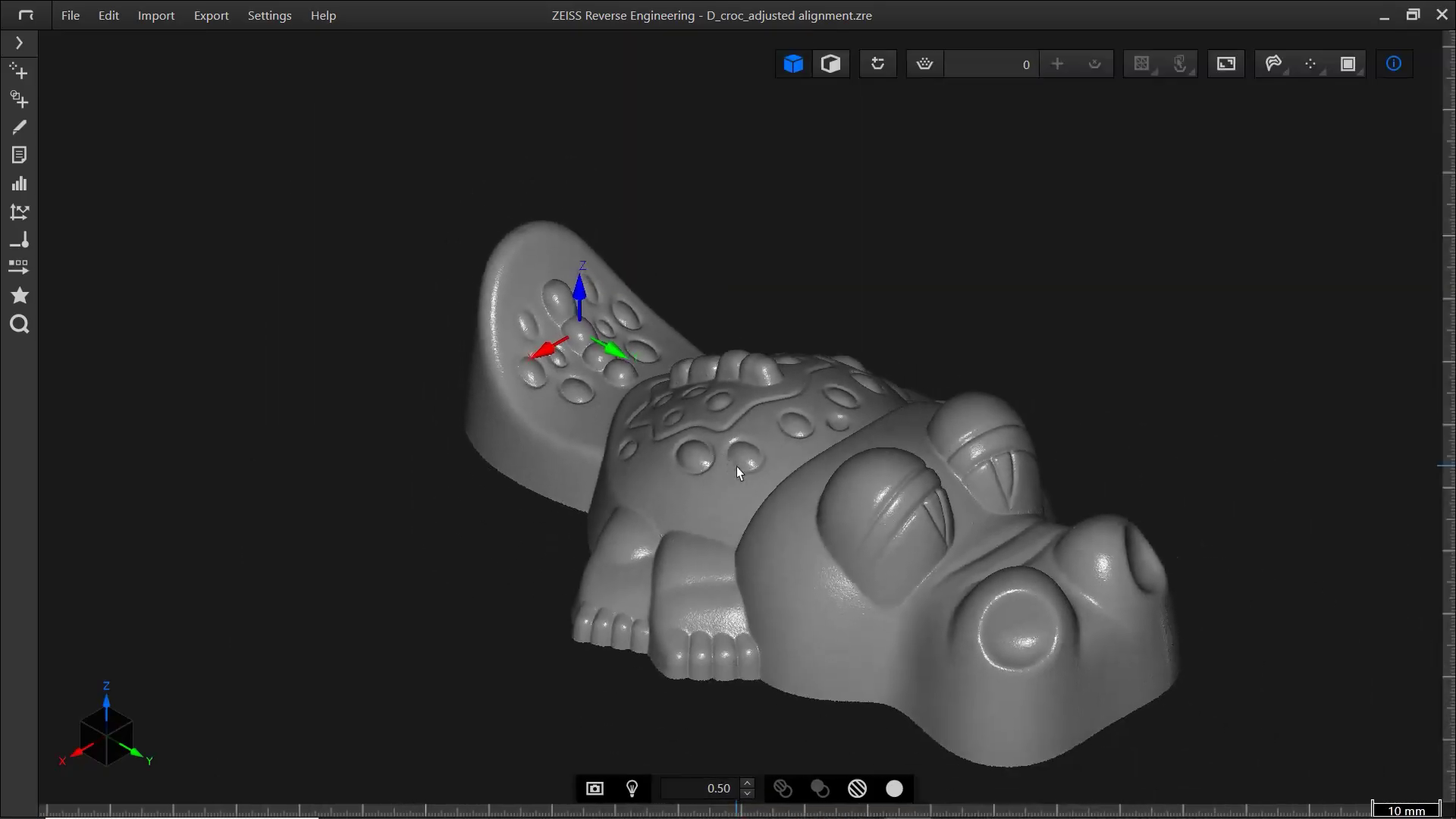
# Open Surface approximation to points from Create from scanning data > Approximations
pyautogui.click(94, 743)
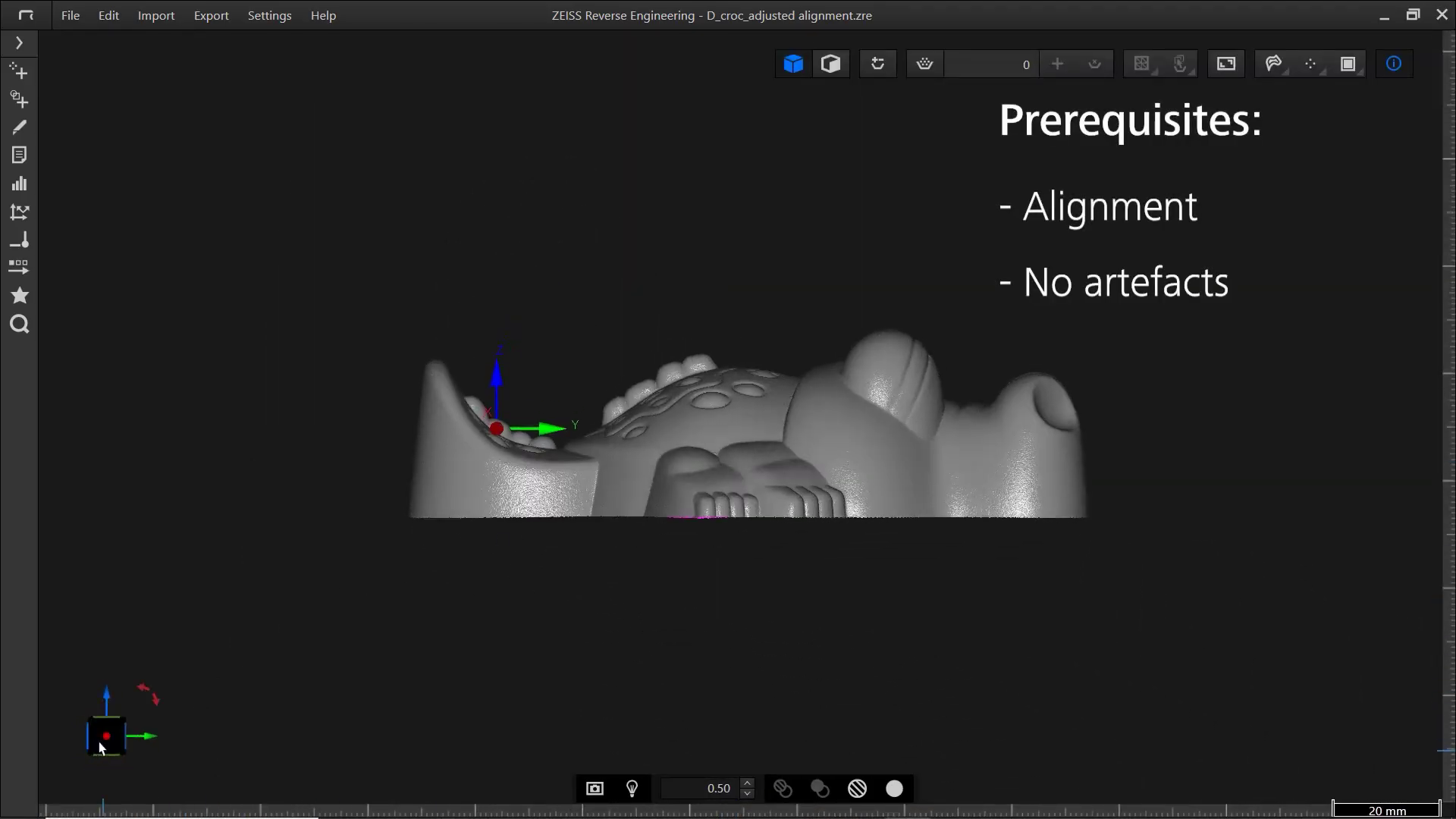
pyautogui.click(94, 747)
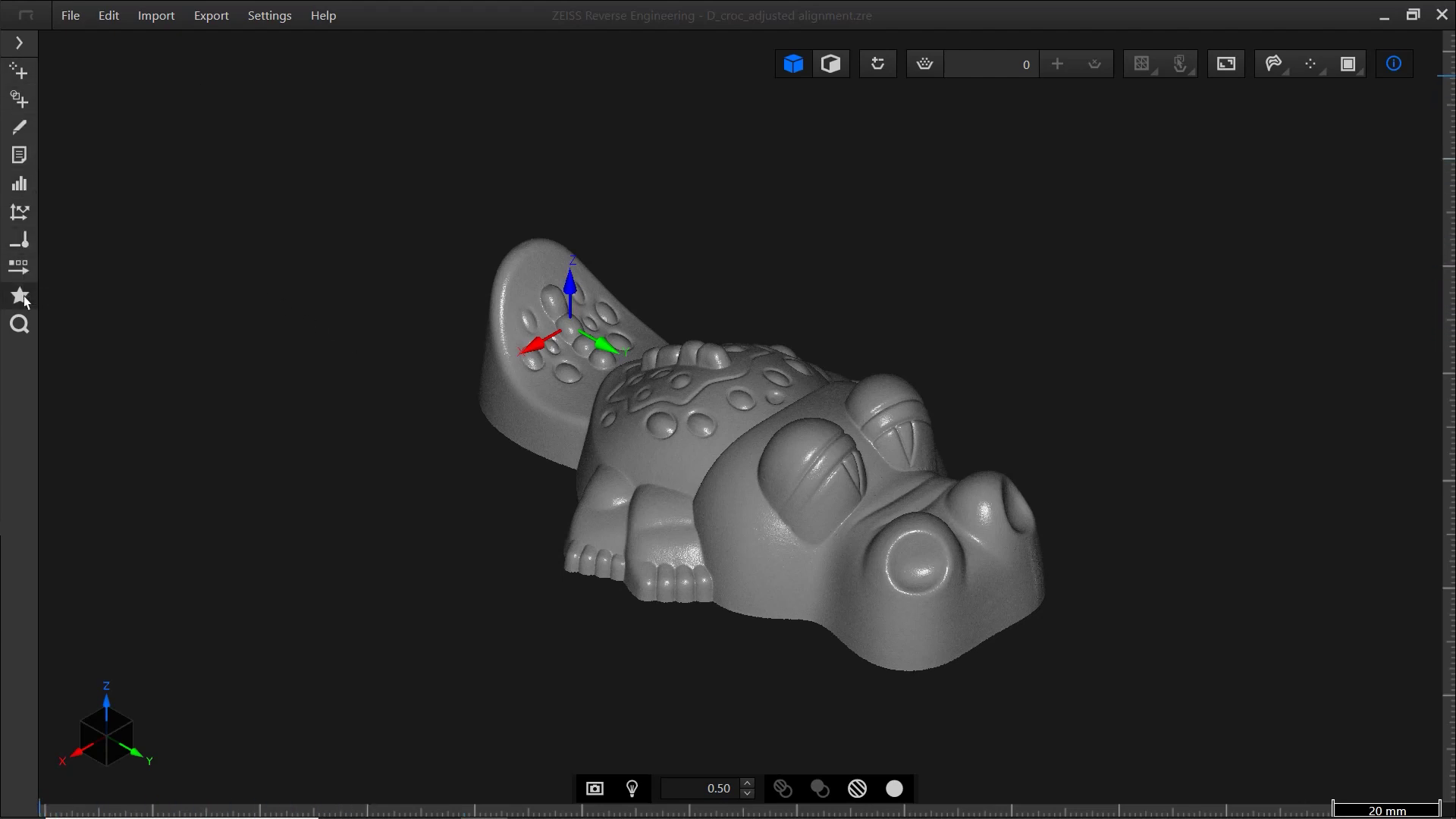
pyautogui.click(23, 73)
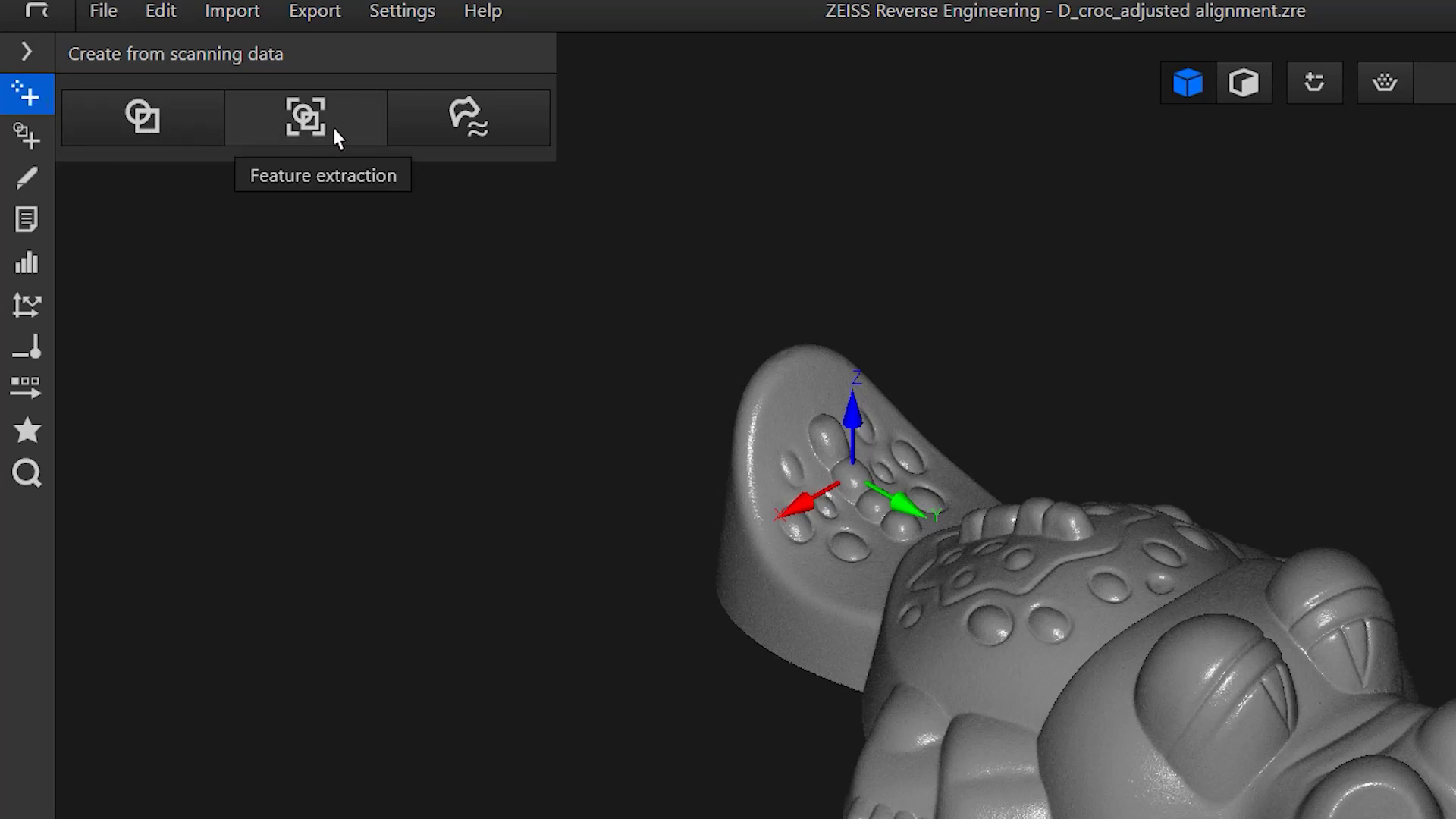
pyautogui.click(458, 141)
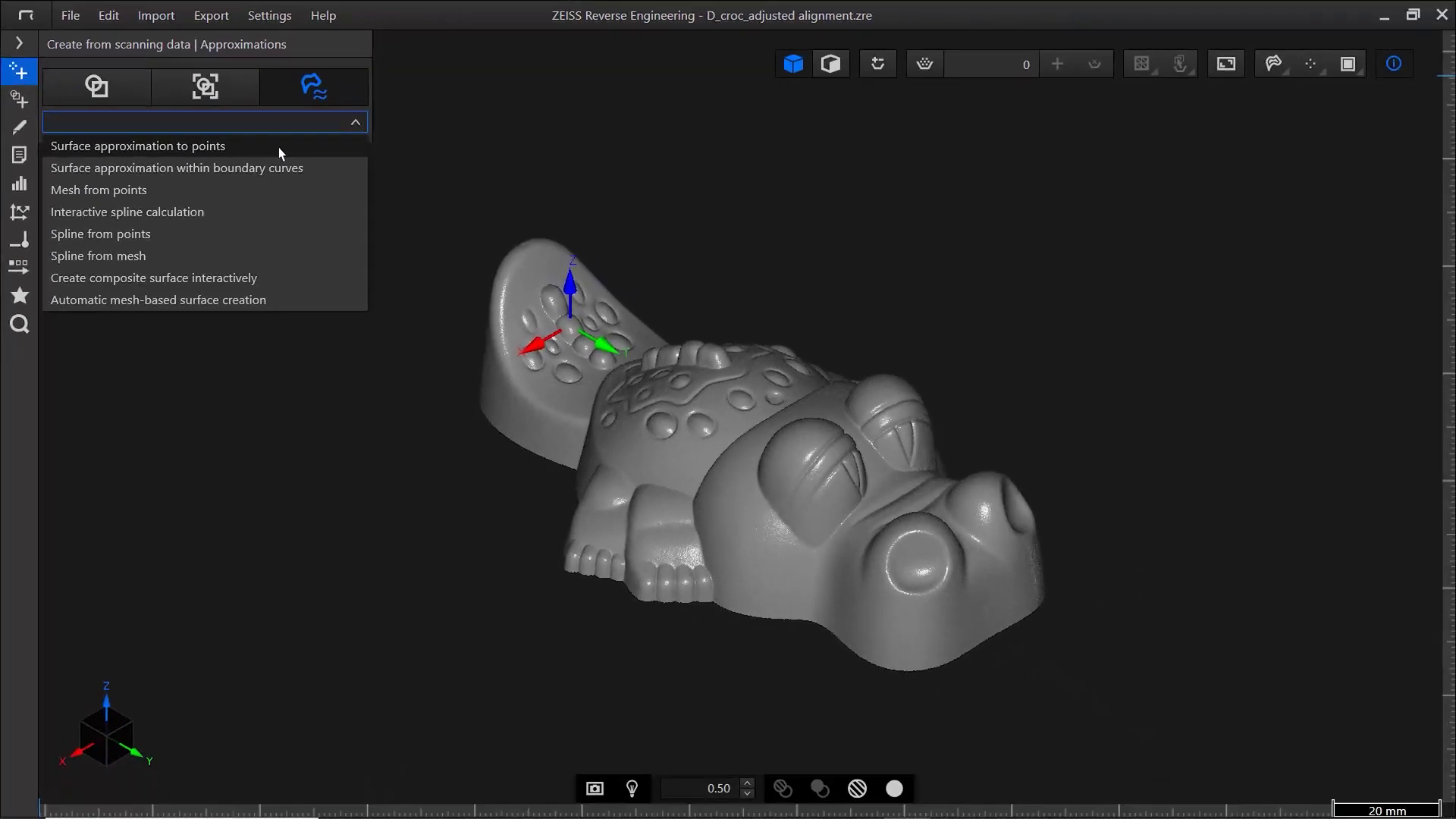
pyautogui.click(279, 147)
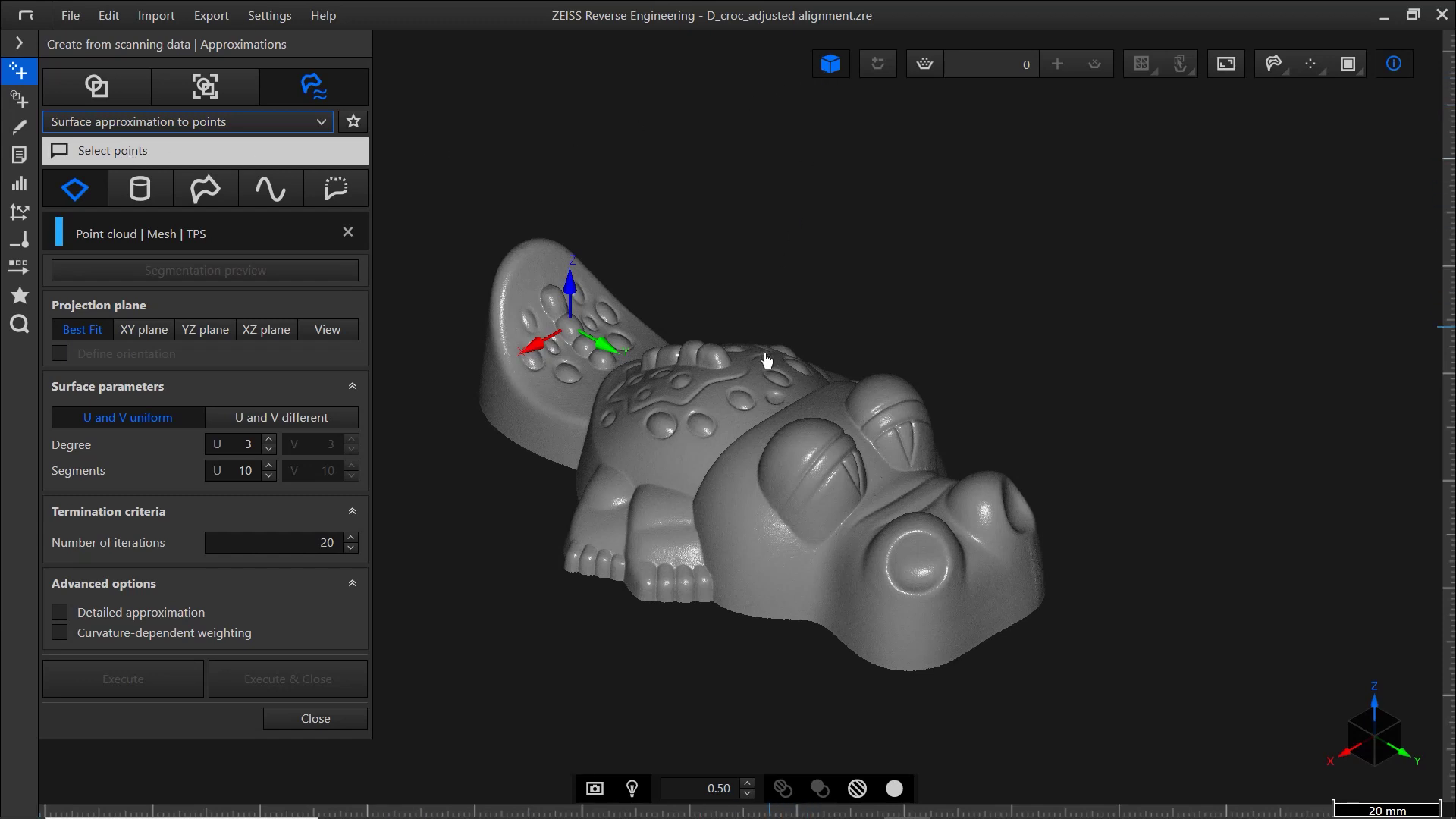
# Select the crocodile mesh as input points and enable a custom projection-plane orientation
pyautogui.click(760, 381)
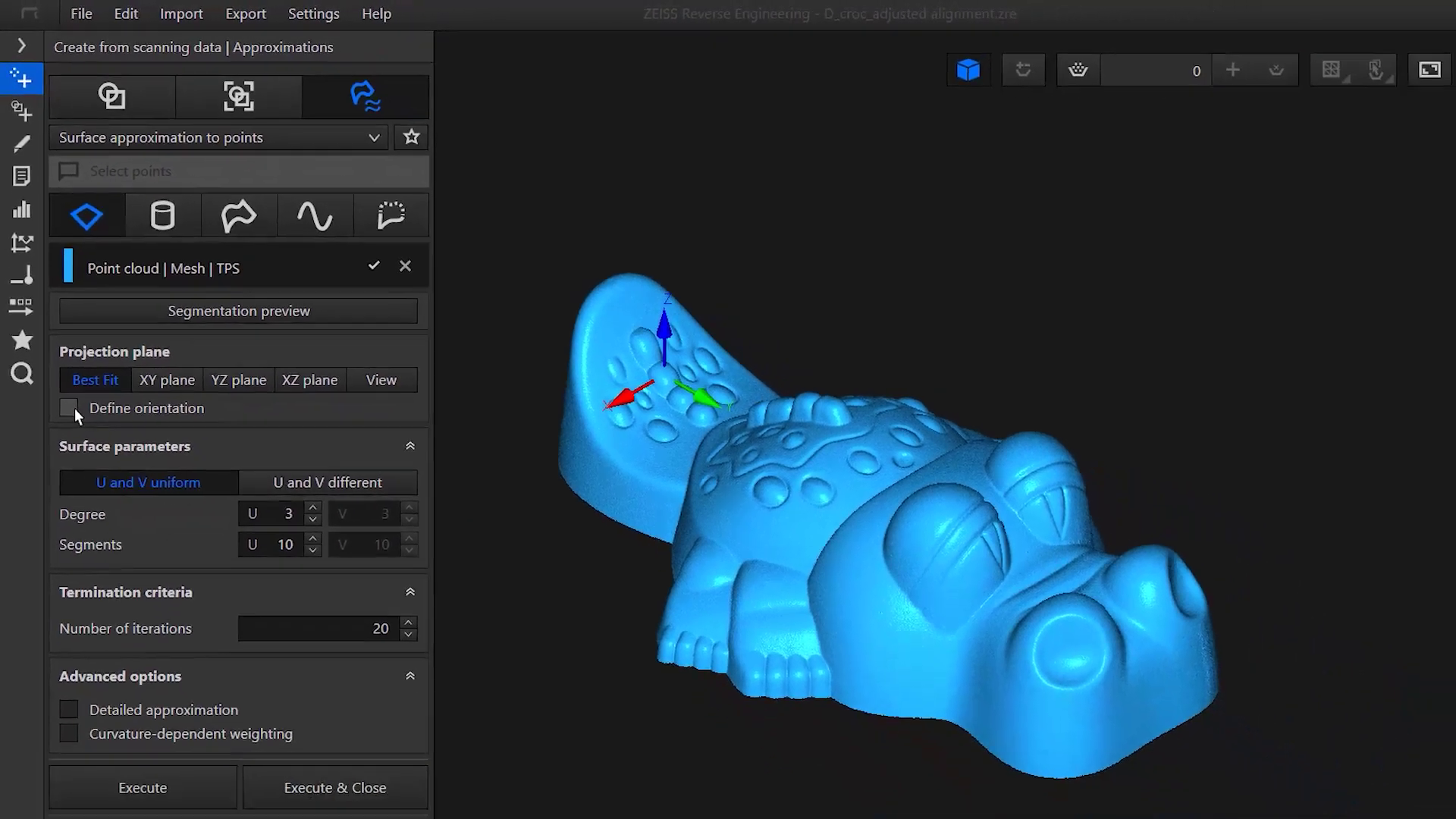
pyautogui.click(88, 518)
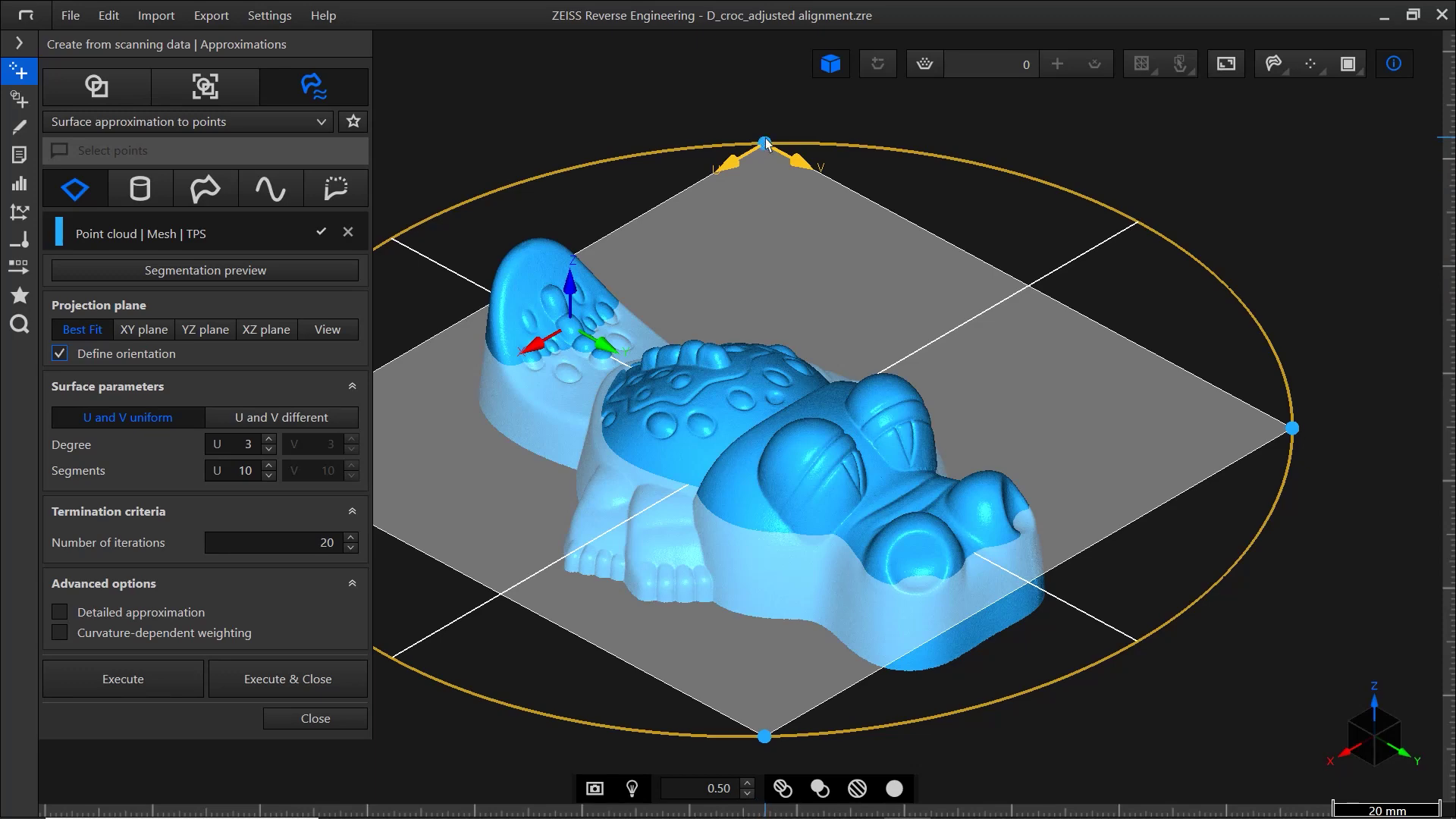
# Rotate the projection plane about -1.85° with the orientation ring's top handle
pyautogui.moveTo(766, 150); pyautogui.dragTo(767, 179)
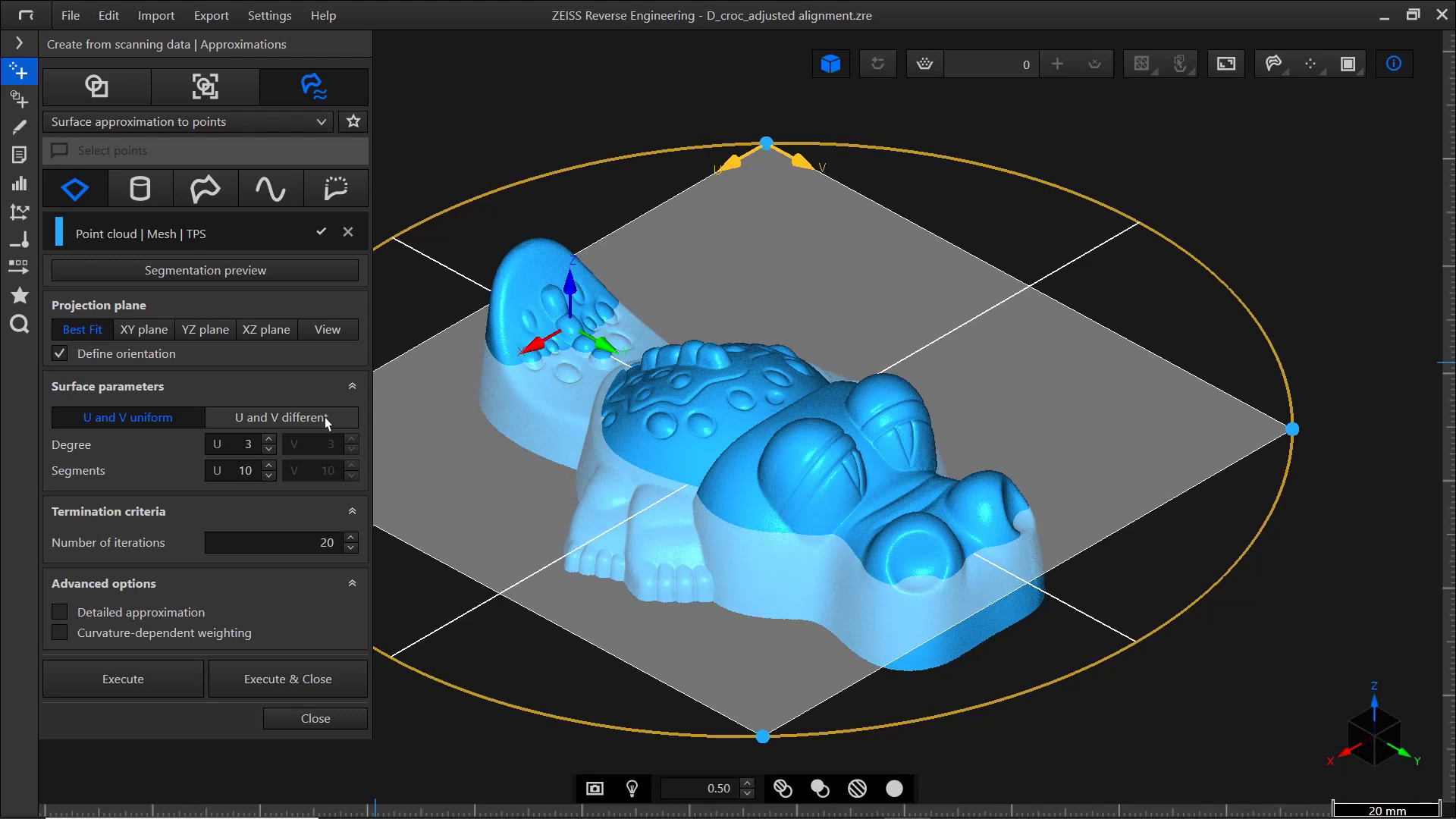
# Use separate U and V parameters with 20 V segments and show the segmentation preview grid
pyautogui.click(325, 417)
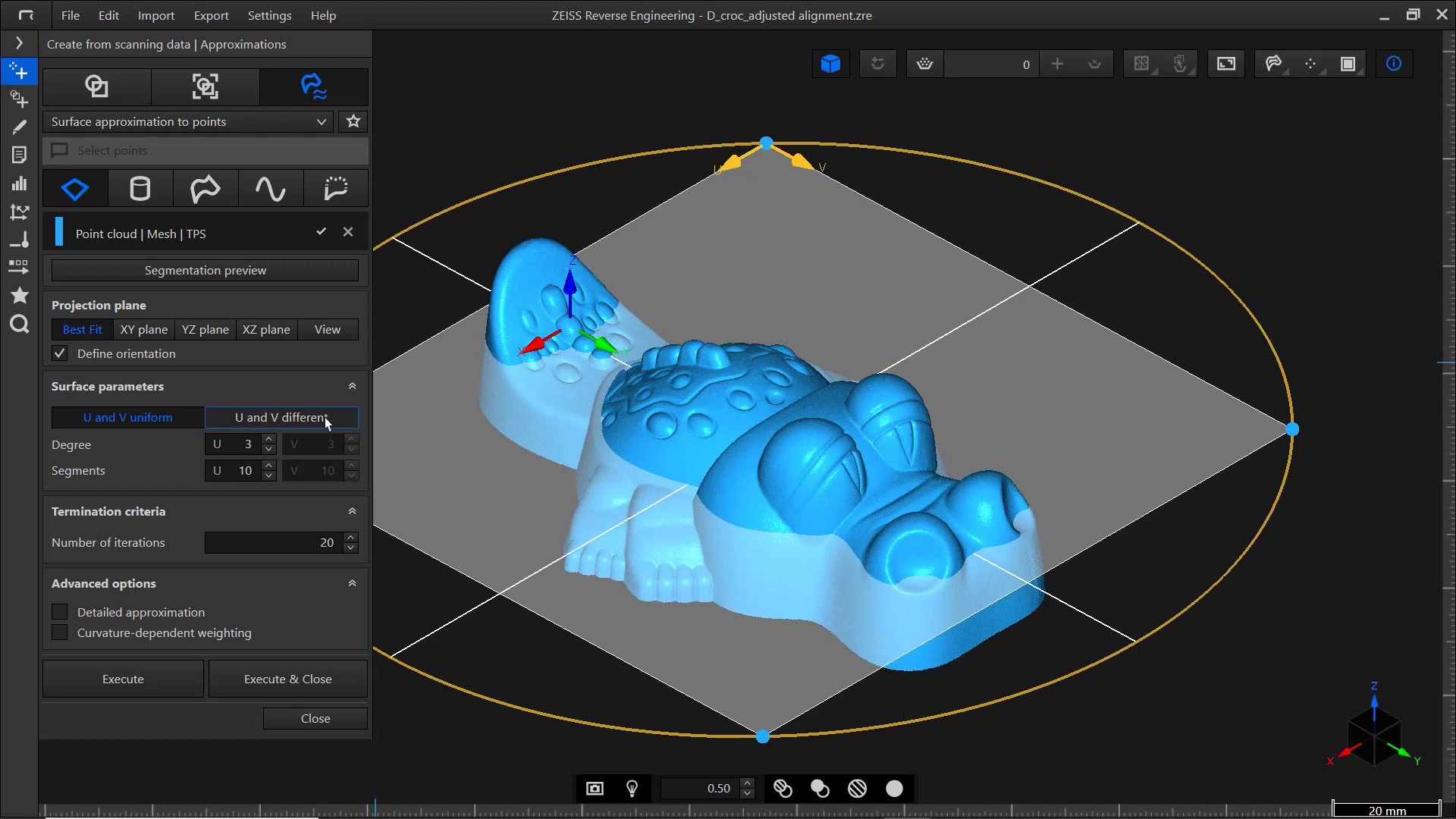
pyautogui.click(325, 417)
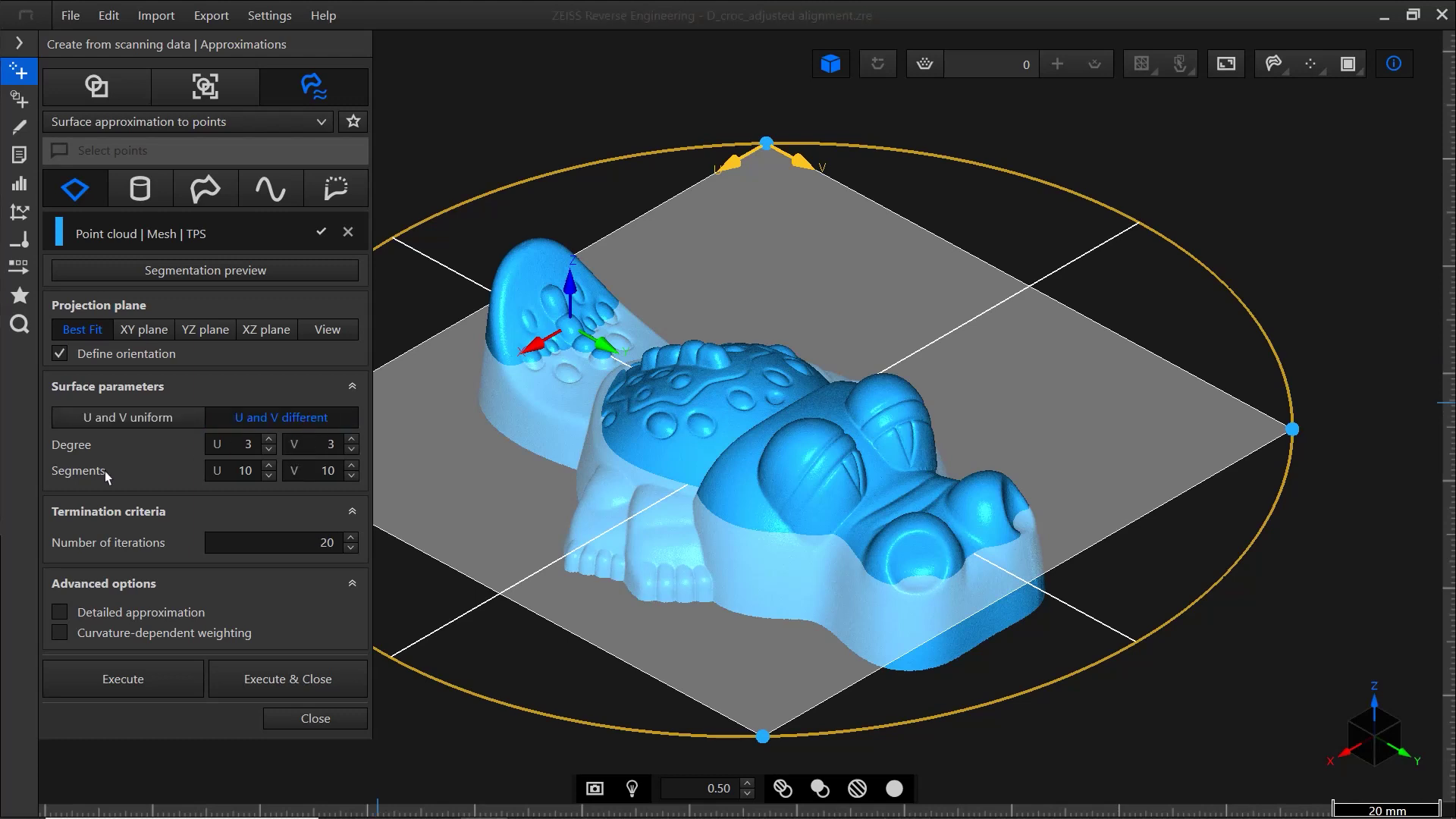
pyautogui.doubleClick(327, 470)
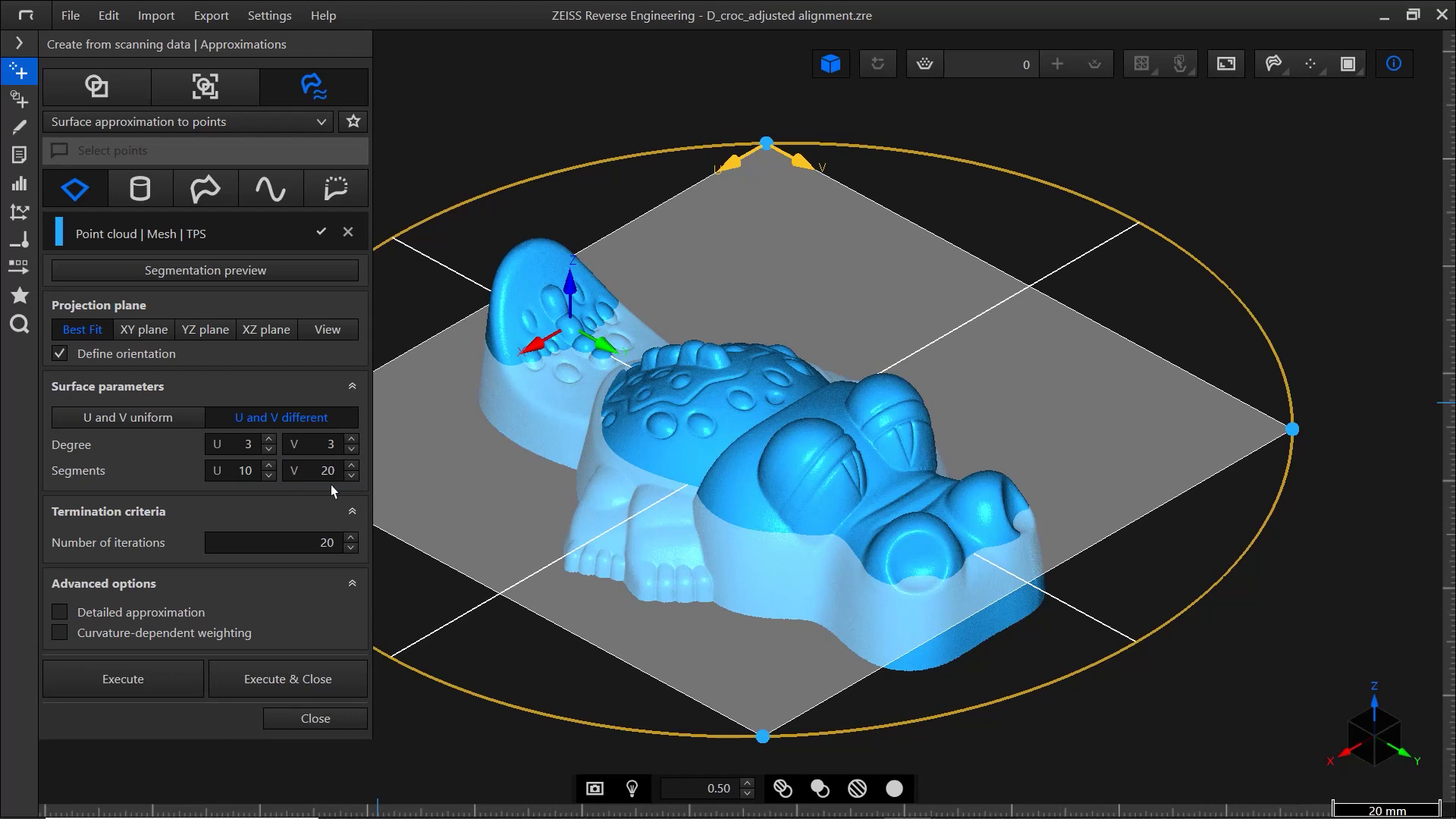
pyautogui.click(294, 271)
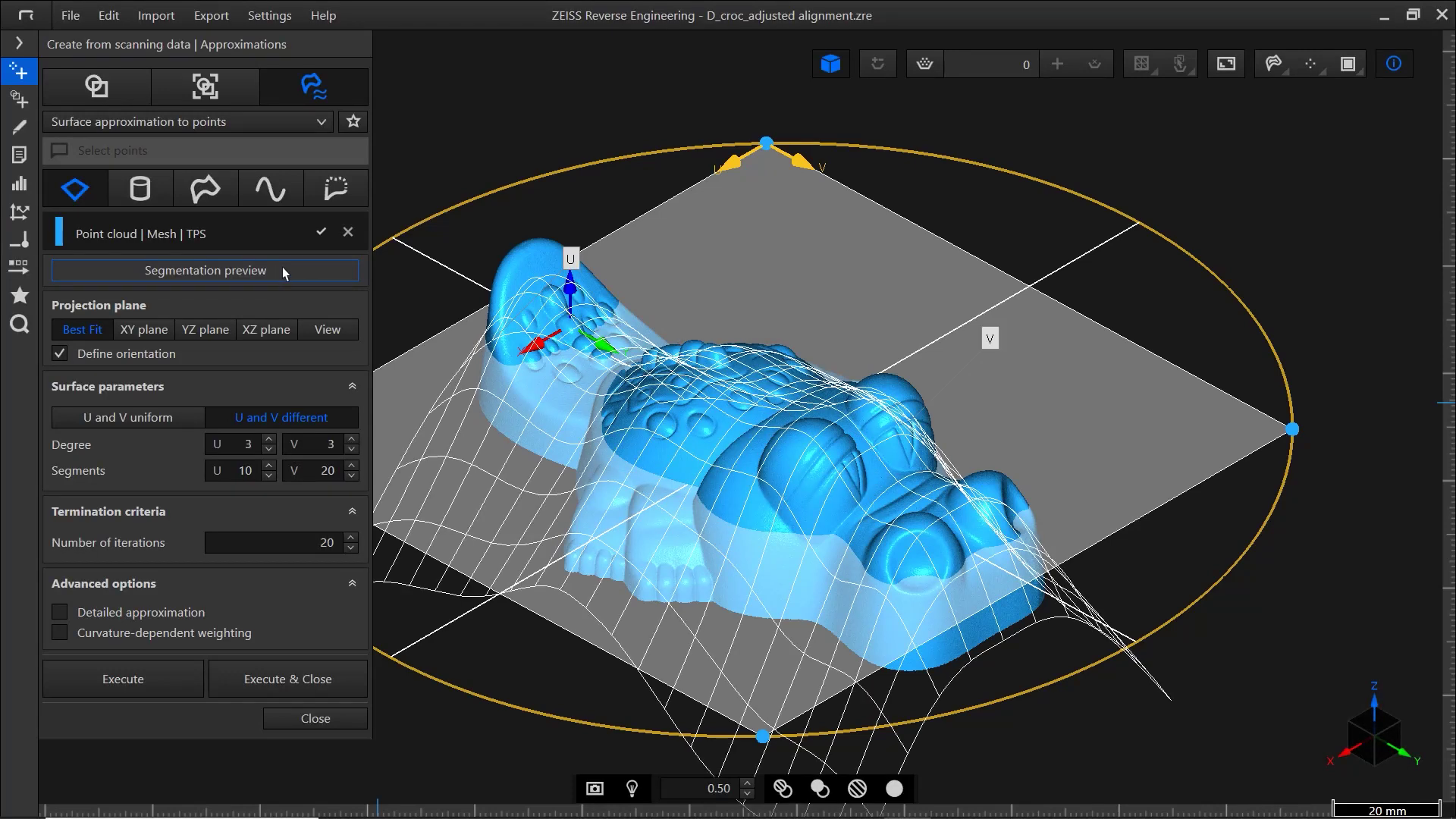
# Select the current V Segments value for editing
pyautogui.click(321, 471)
pyautogui.moveTo(321, 470); pyautogui.dragTo(340, 472)
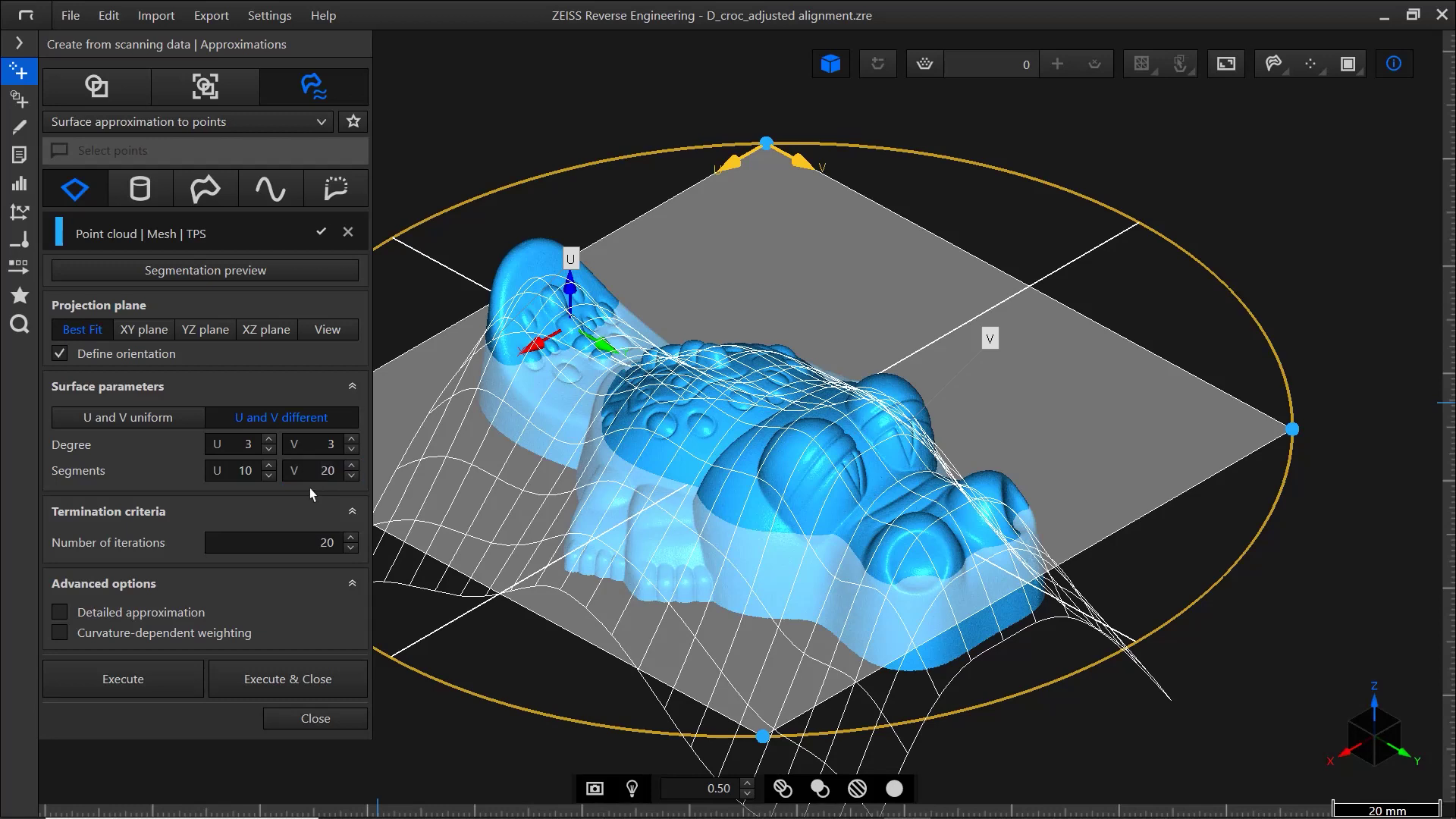
# Set U segments to 100 (10*10) and V segments to 200 for a denser preview grid
pyautogui.click(238, 471)
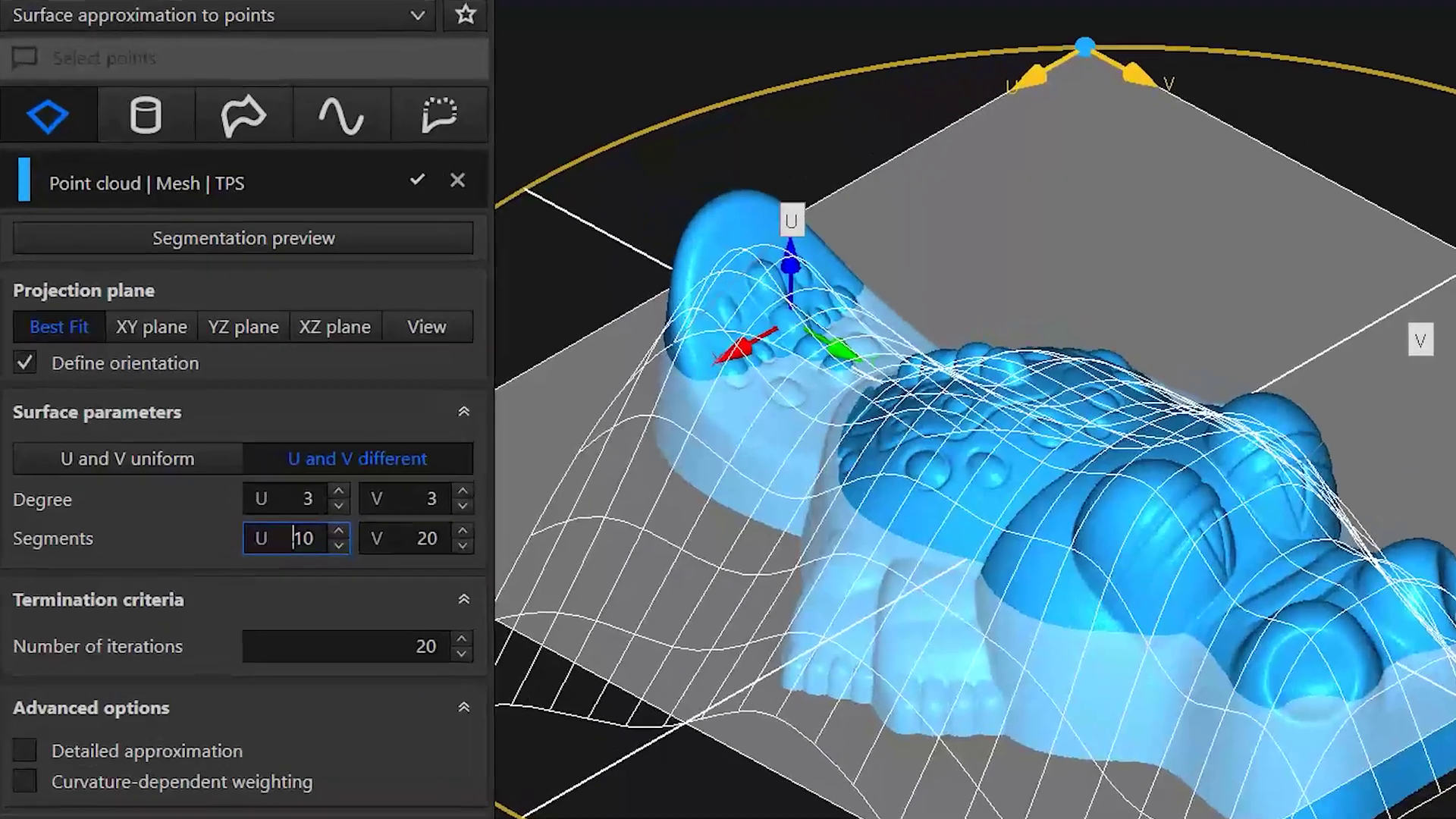
pyautogui.write('10*')
pyautogui.press('Return')
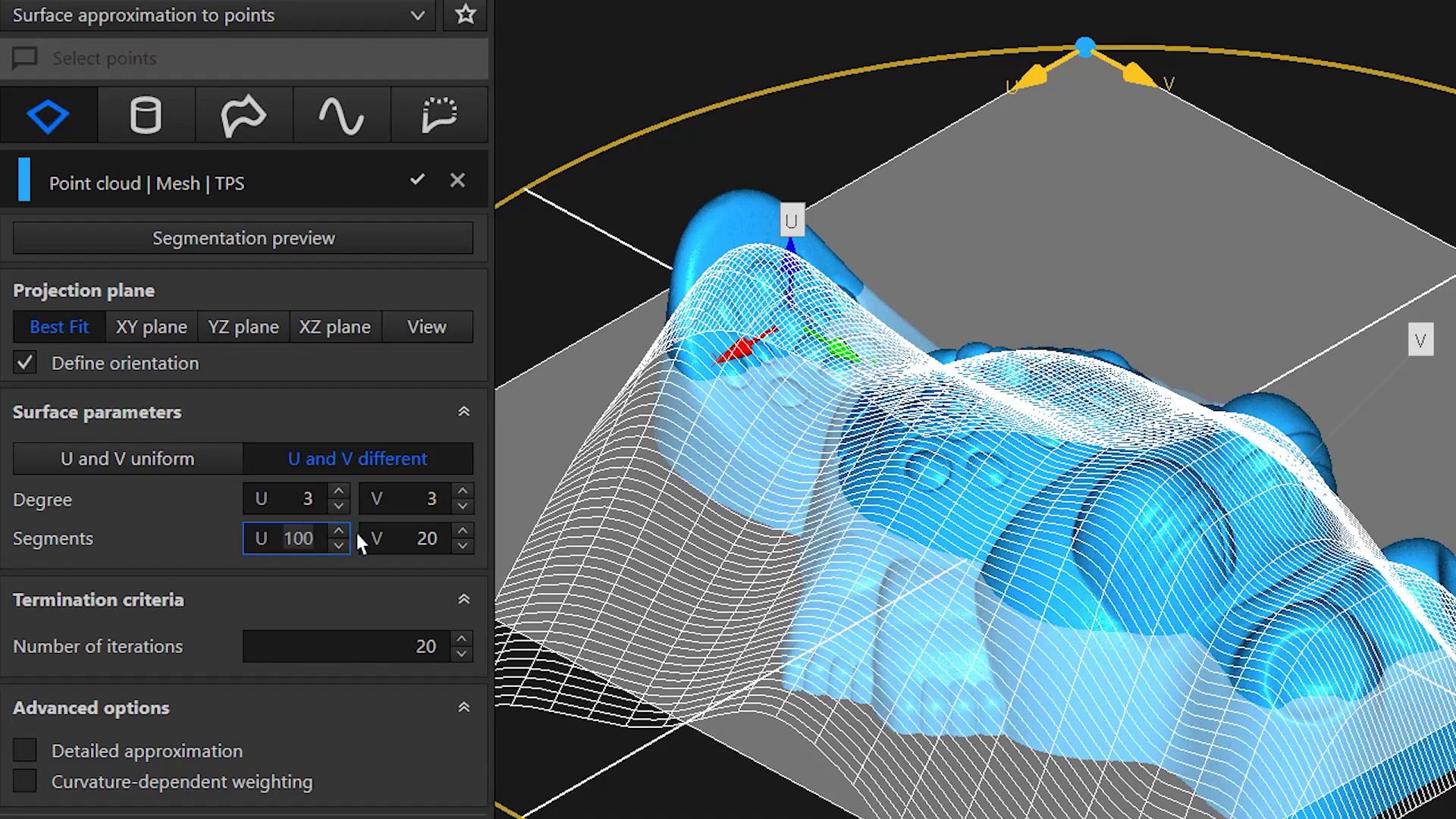
pyautogui.press('Tab')
pyautogui.press('End')
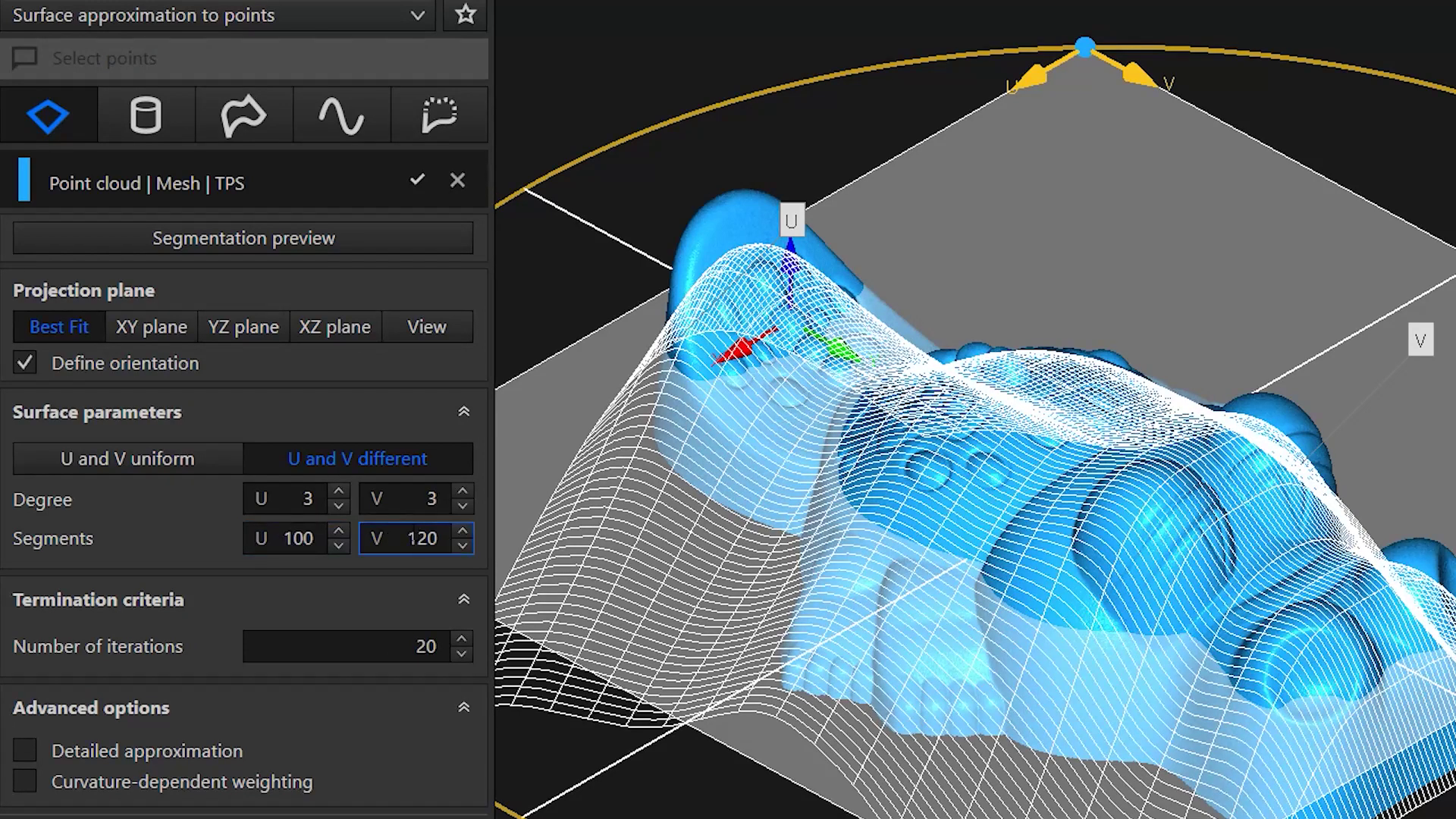
pyautogui.write('0')
pyautogui.press('Return')
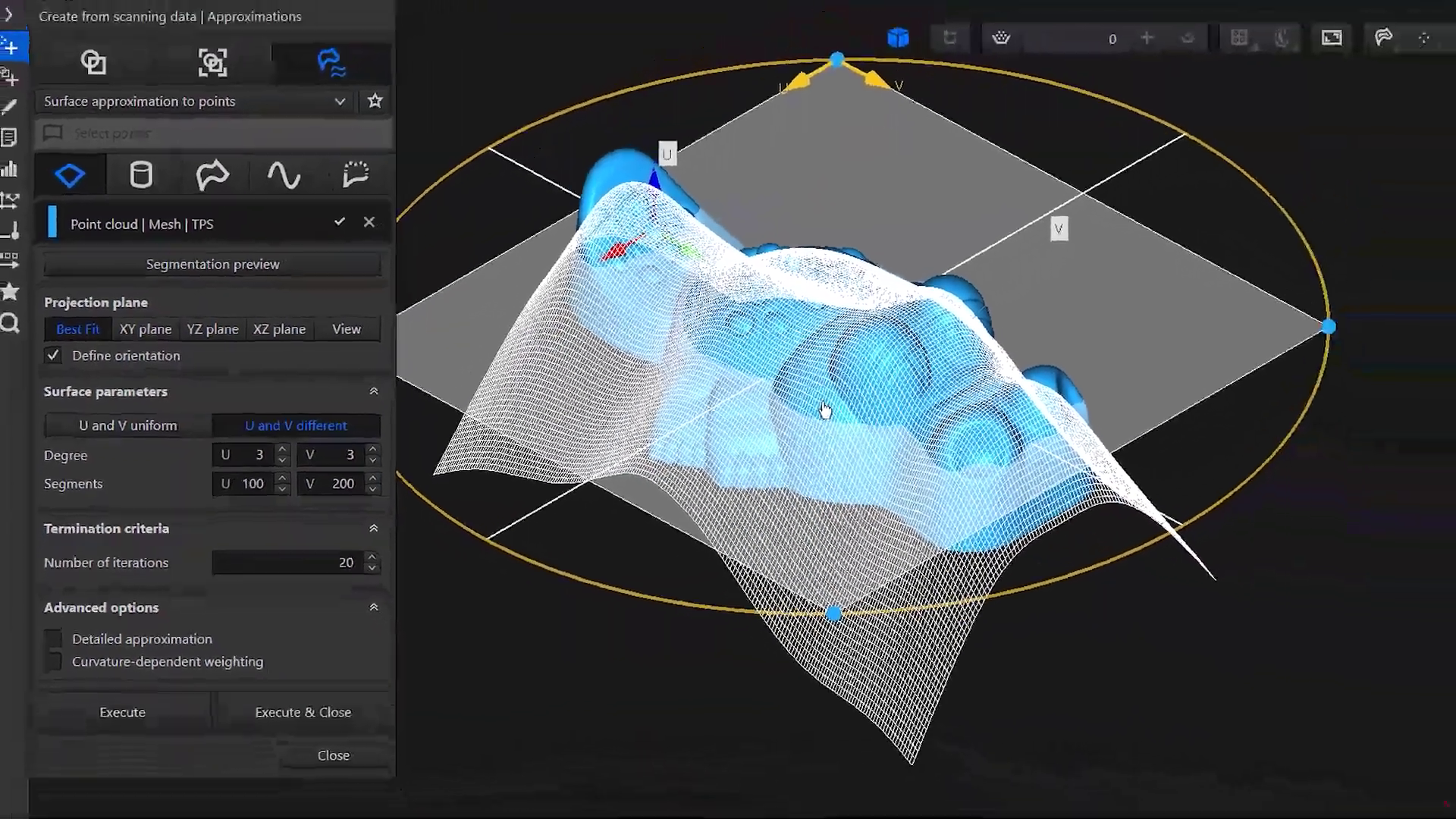
pyautogui.scroll(5, 1104, 421)
pyautogui.scroll(5, 779, 390)
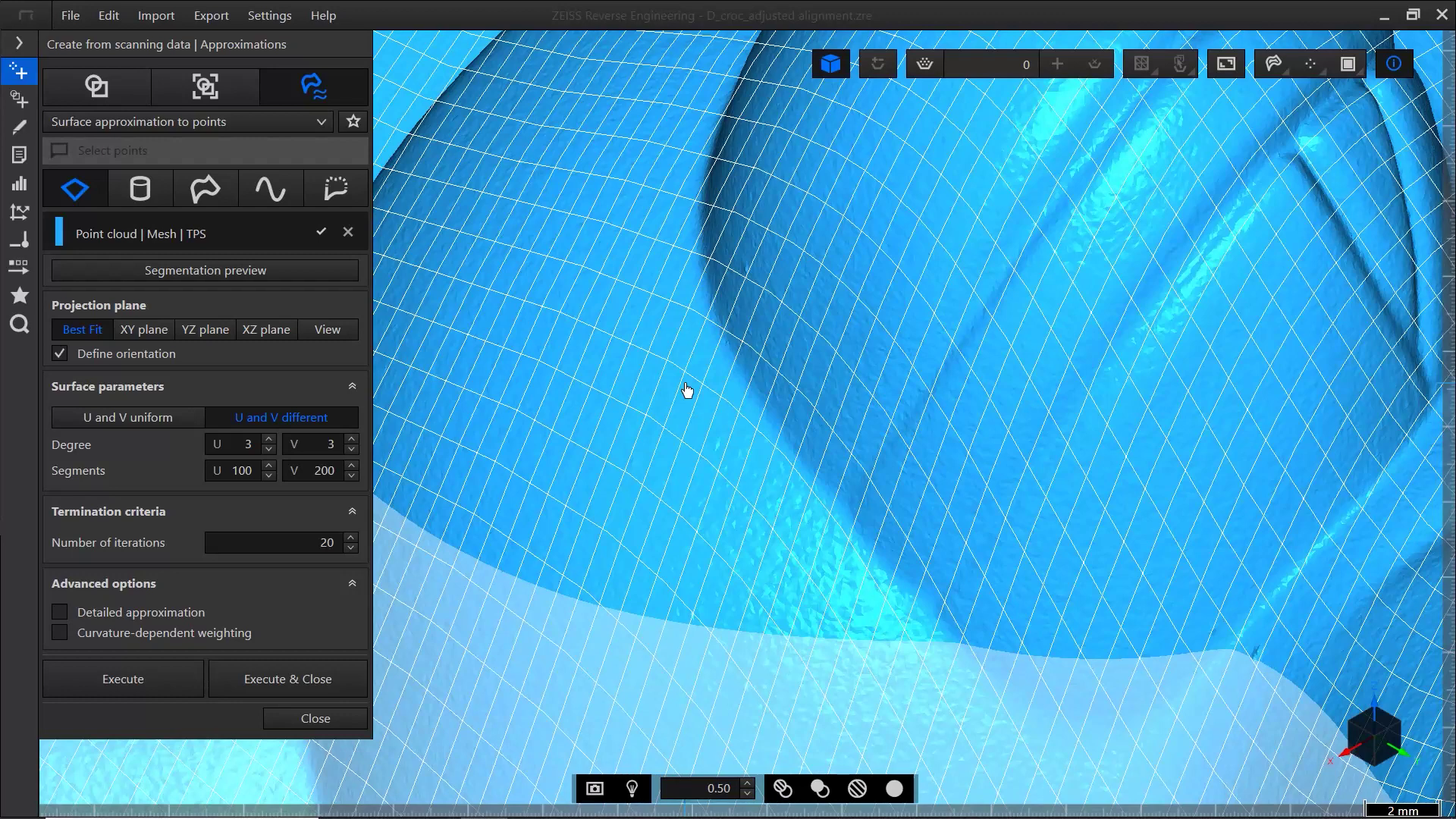
# Change V segments to 190, leaving the number of iterations unchanged
pyautogui.doubleClick(315, 471)
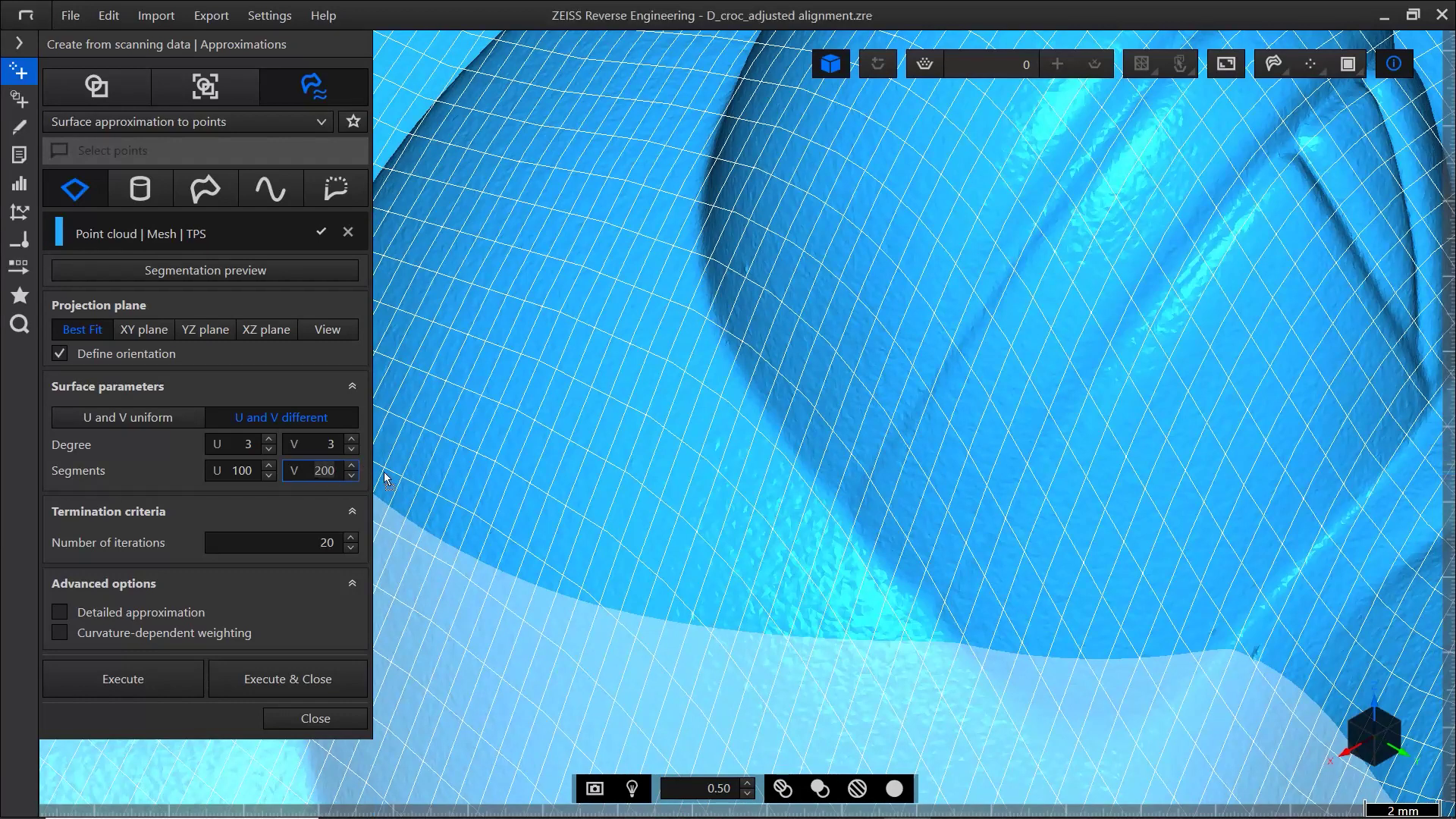
pyautogui.write('190')
pyautogui.press('Return')
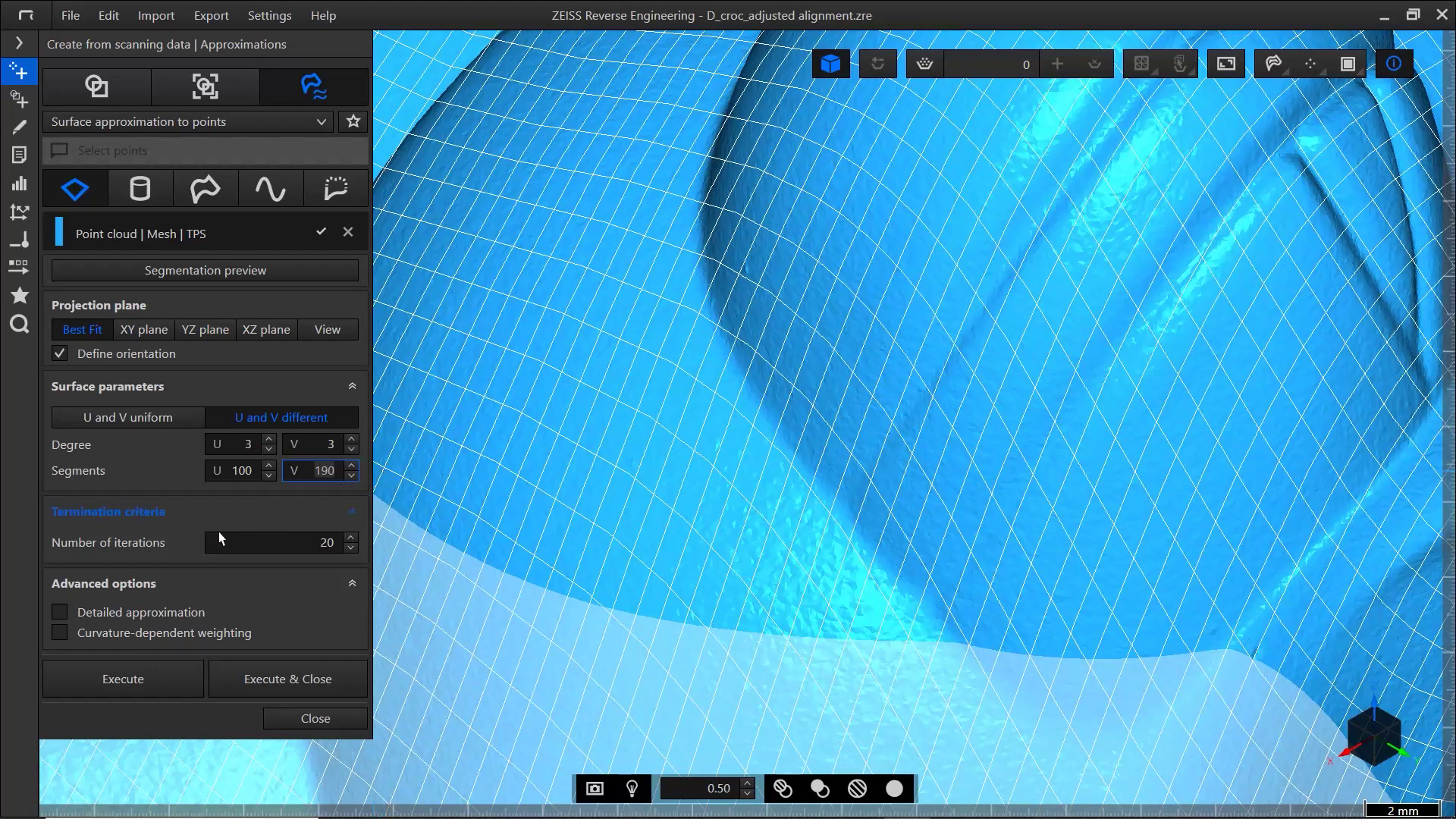
pyautogui.click(290, 541)
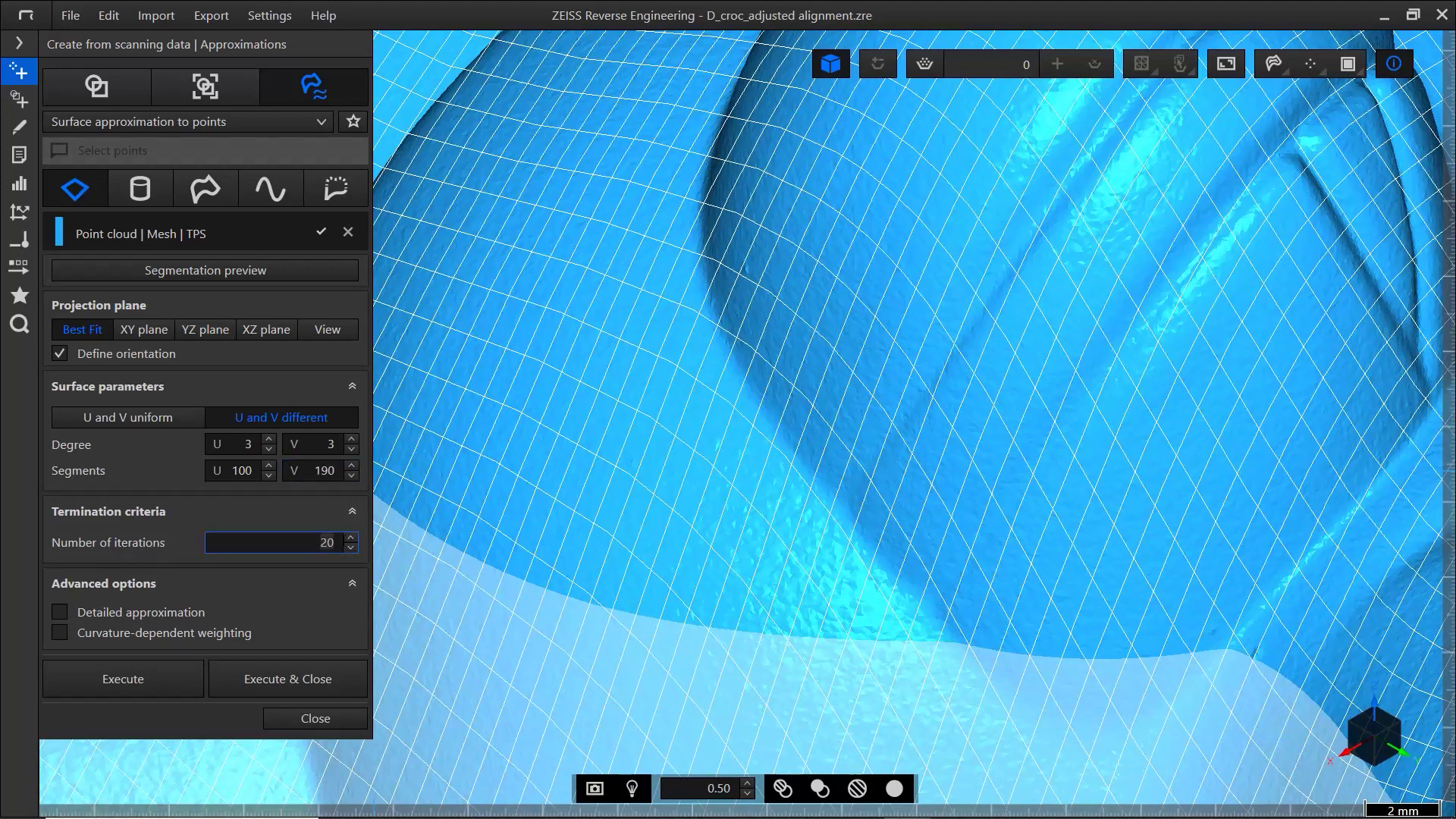
pyautogui.click(328, 566)
# Double the number of iterations to 40 by entering 2*20
pyautogui.scroll(-5, 940, 348)
pyautogui.scroll(-2, 936, 425)
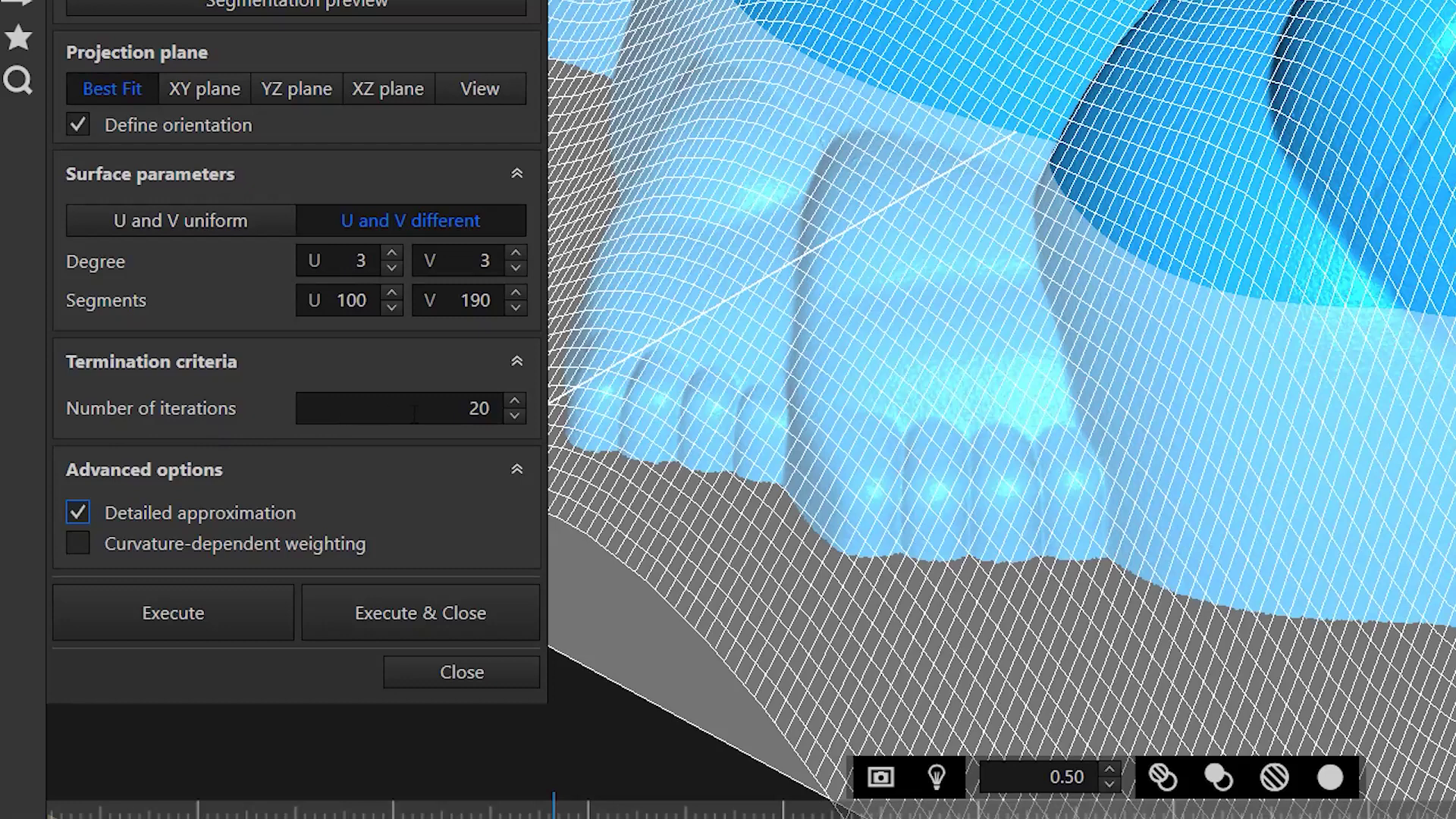
pyautogui.click(460, 406)
pyautogui.write('2')
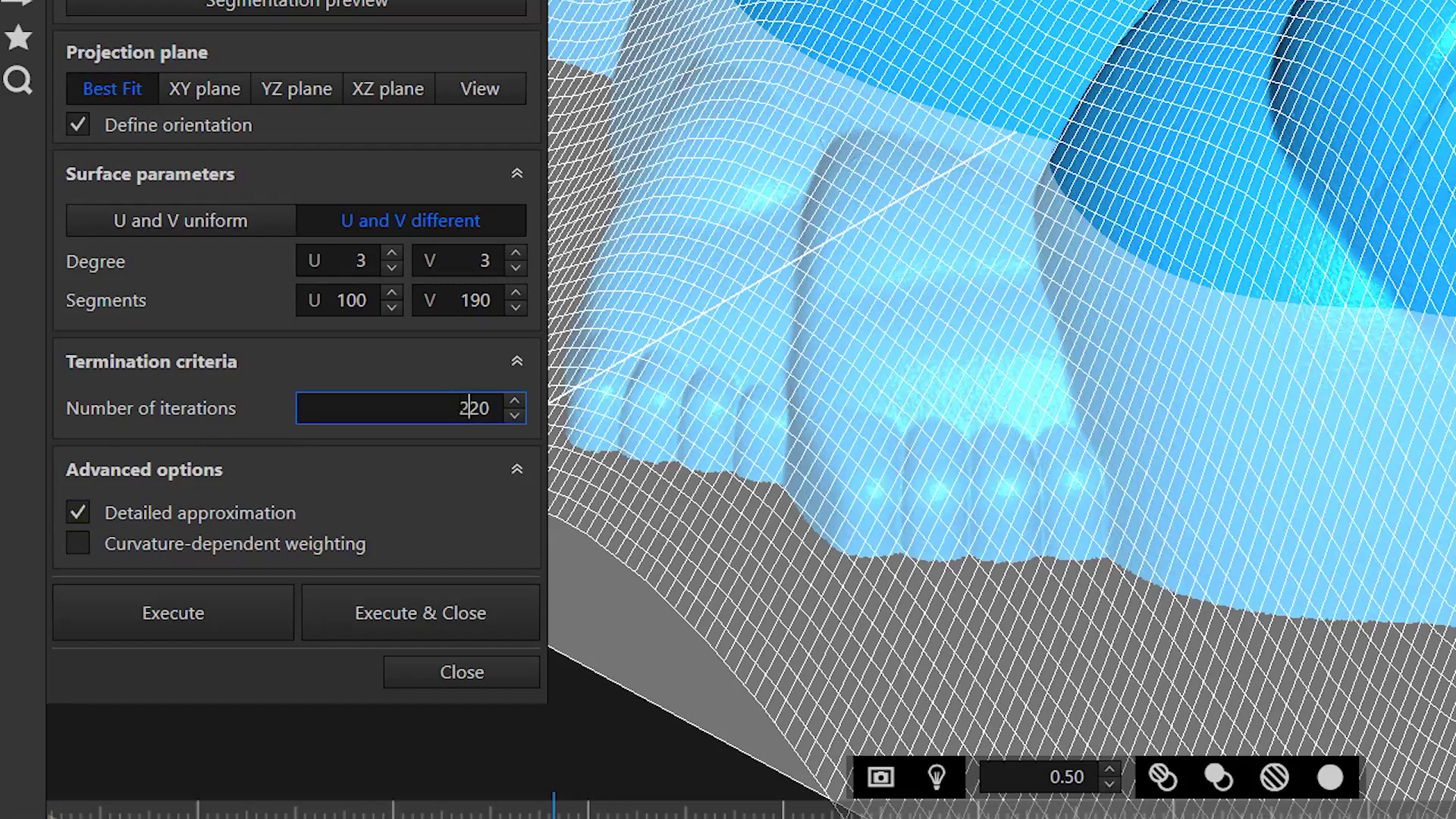
pyautogui.write('*')
pyautogui.press('Return')
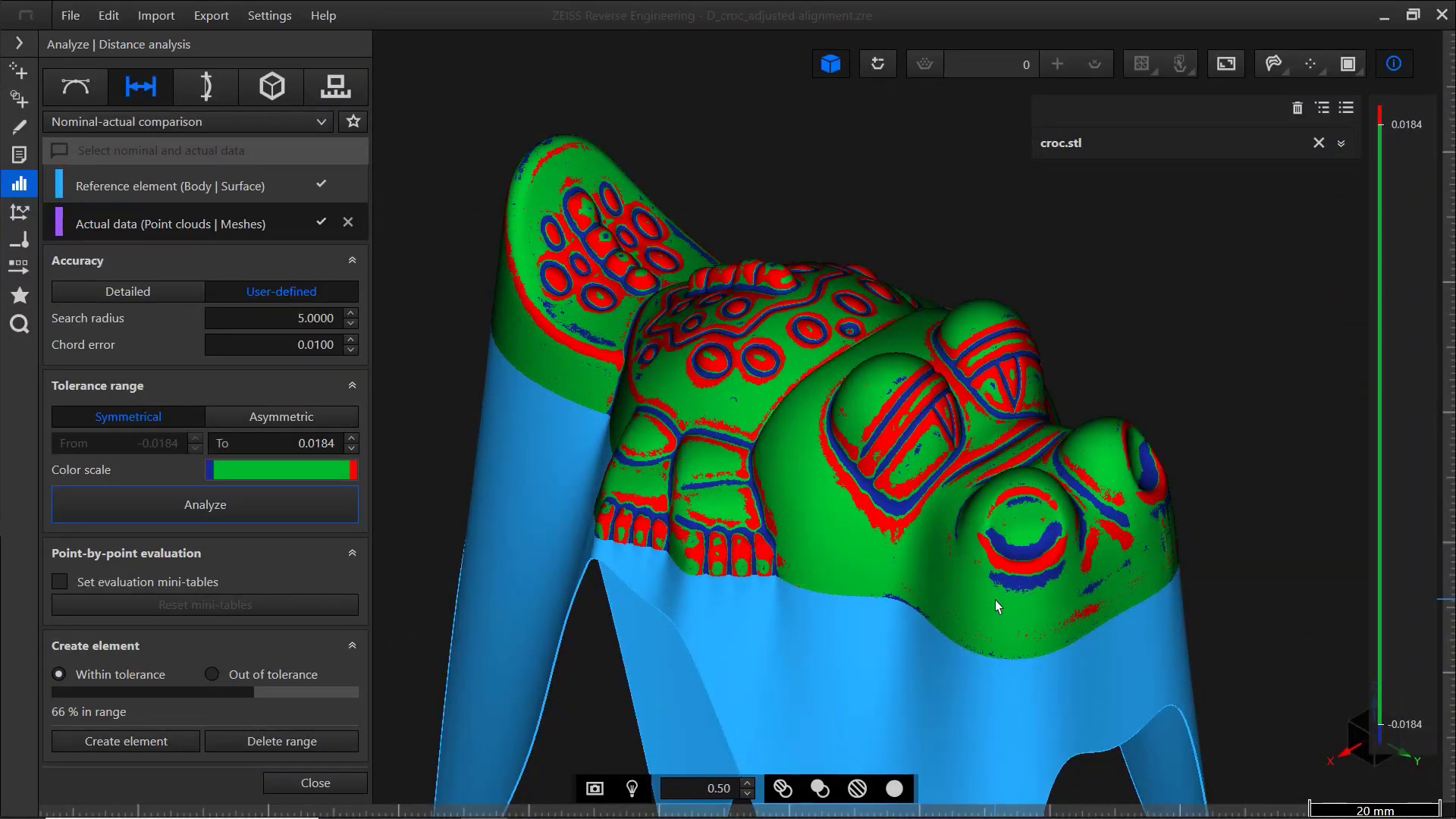
# Zoom in on the crocodile to view the U/V preview grid
pyautogui.scroll(5, 956, 554)
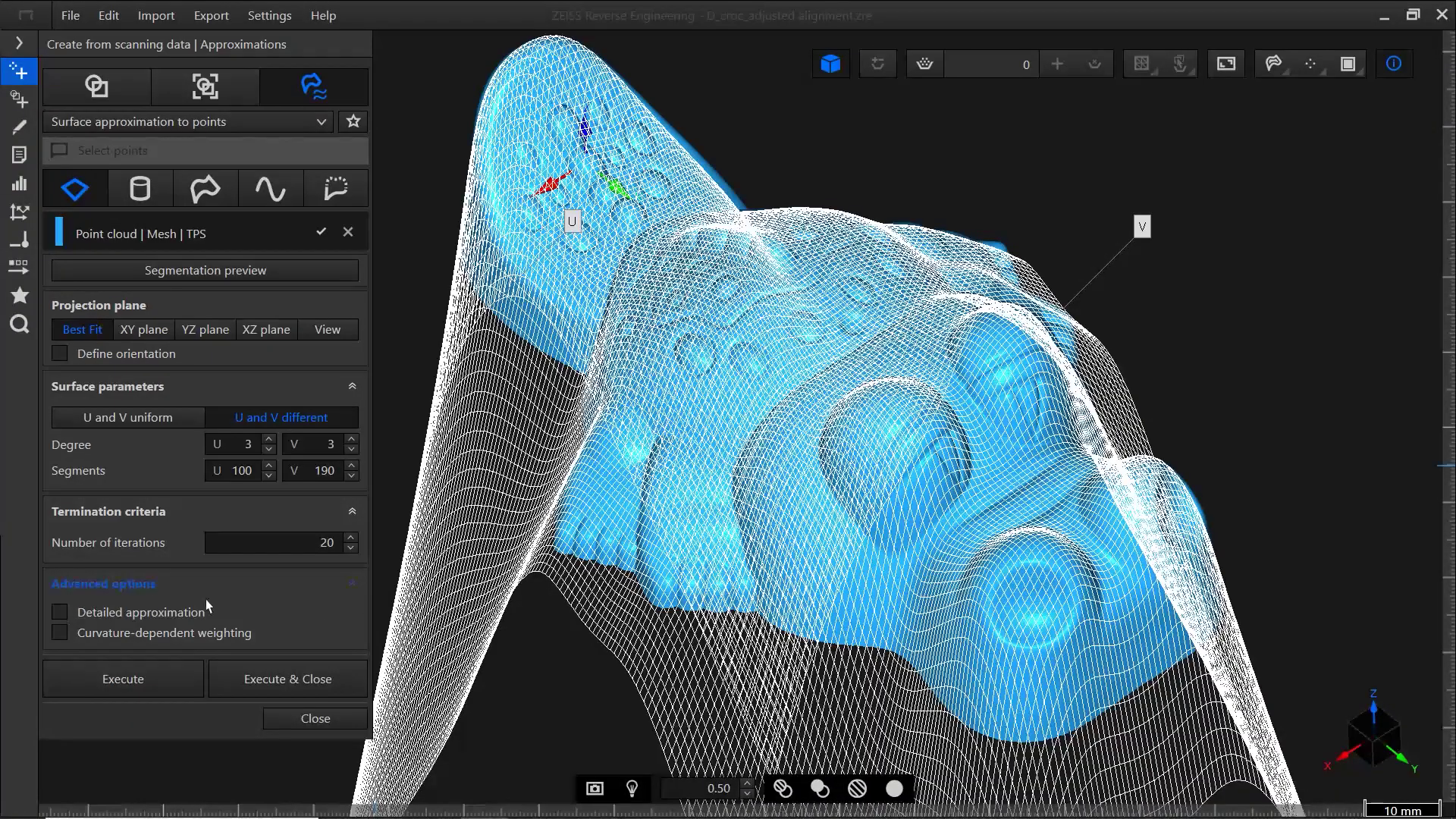
# Enable Detailed approximation and Curvature-dependent weighting, set 40 iterations, and run the surface fit
pyautogui.click(60, 612)
pyautogui.click(60, 633)
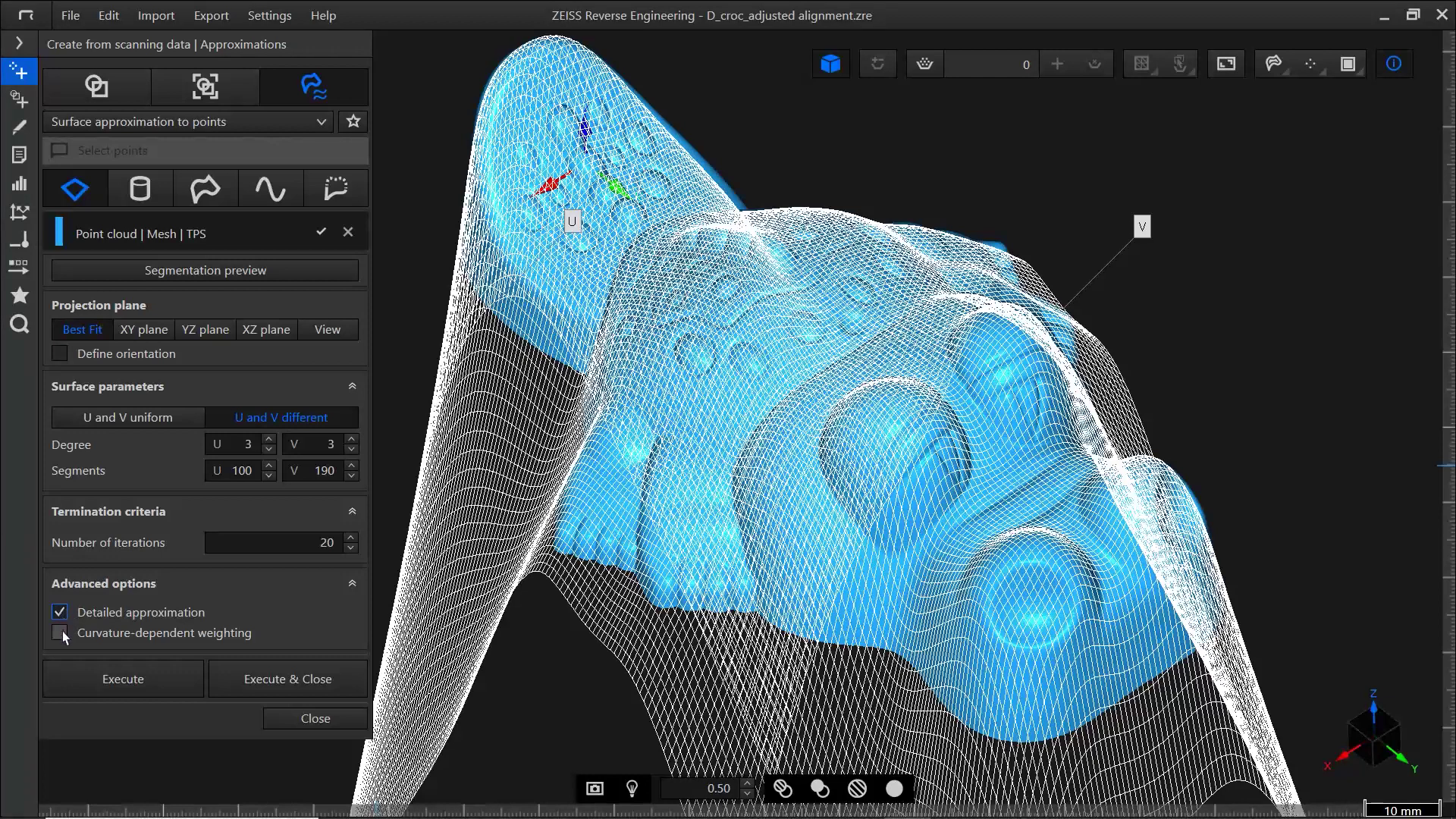
pyautogui.doubleClick(298, 543)
pyautogui.write('40')
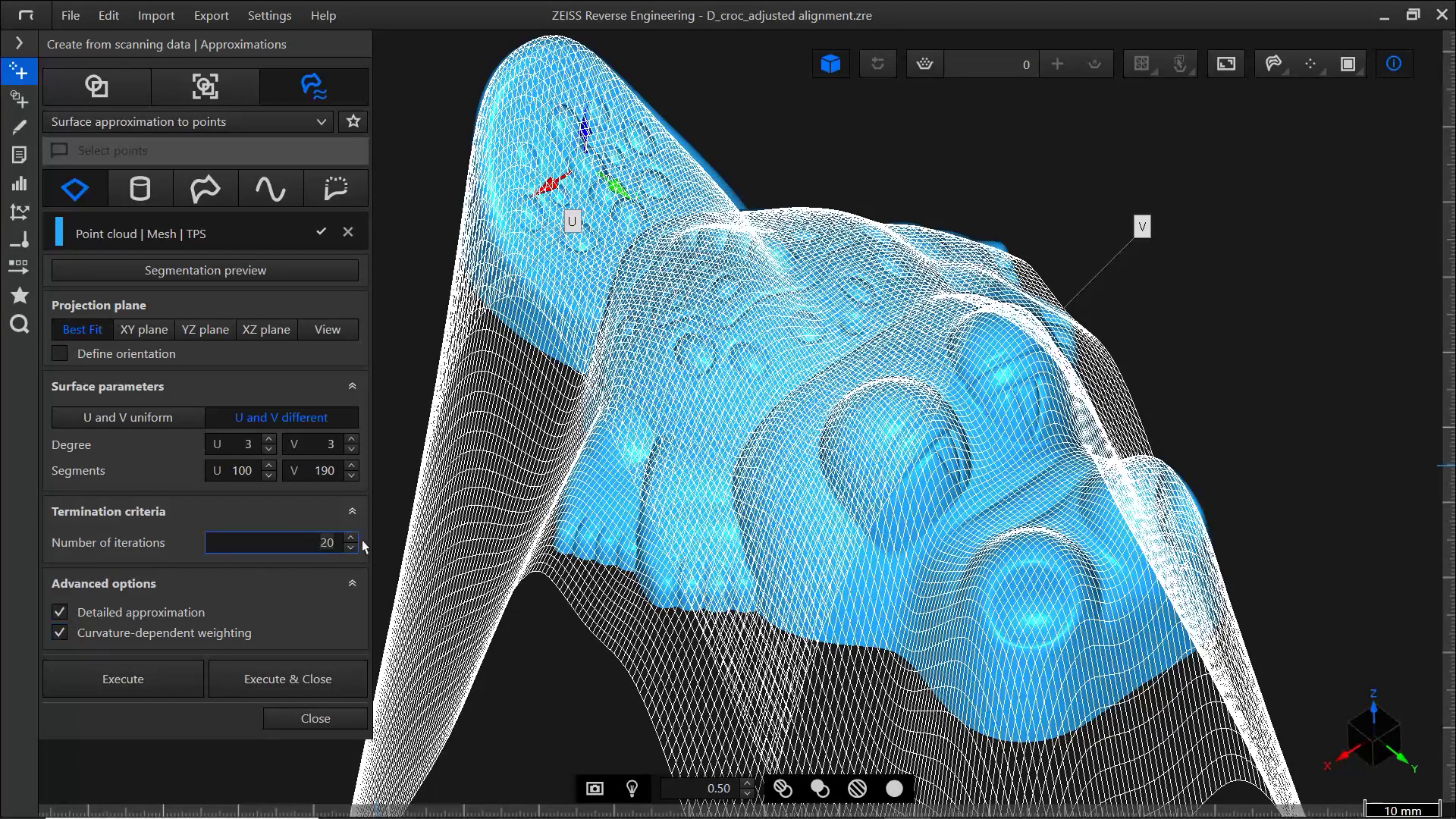
pyautogui.click(301, 602)
pyautogui.click(286, 690)
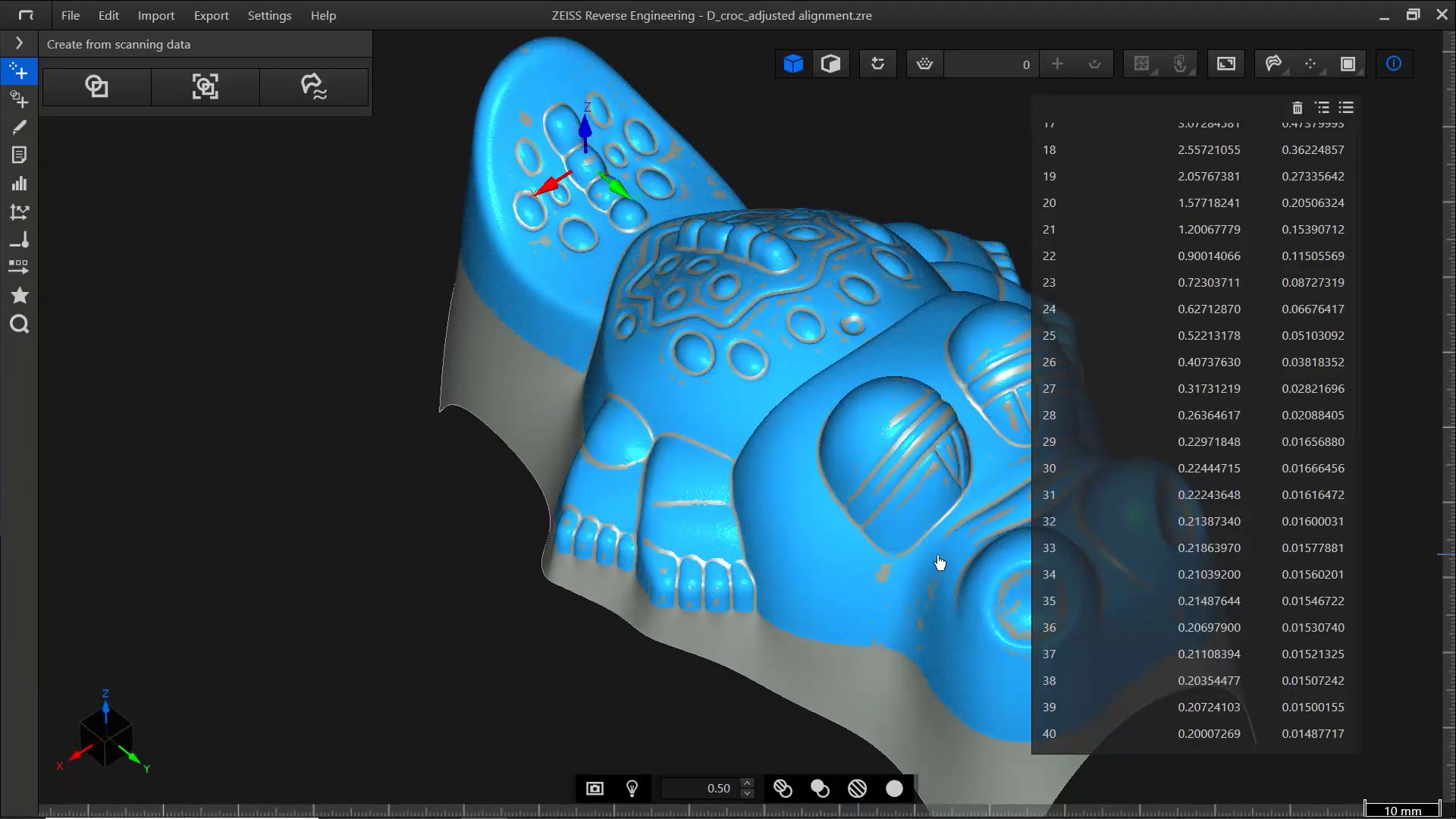
# Scroll through the 40-iteration deviation results, snapshot the fitted surface, and bring up Settings
pyautogui.scroll(8, 1150, 535)
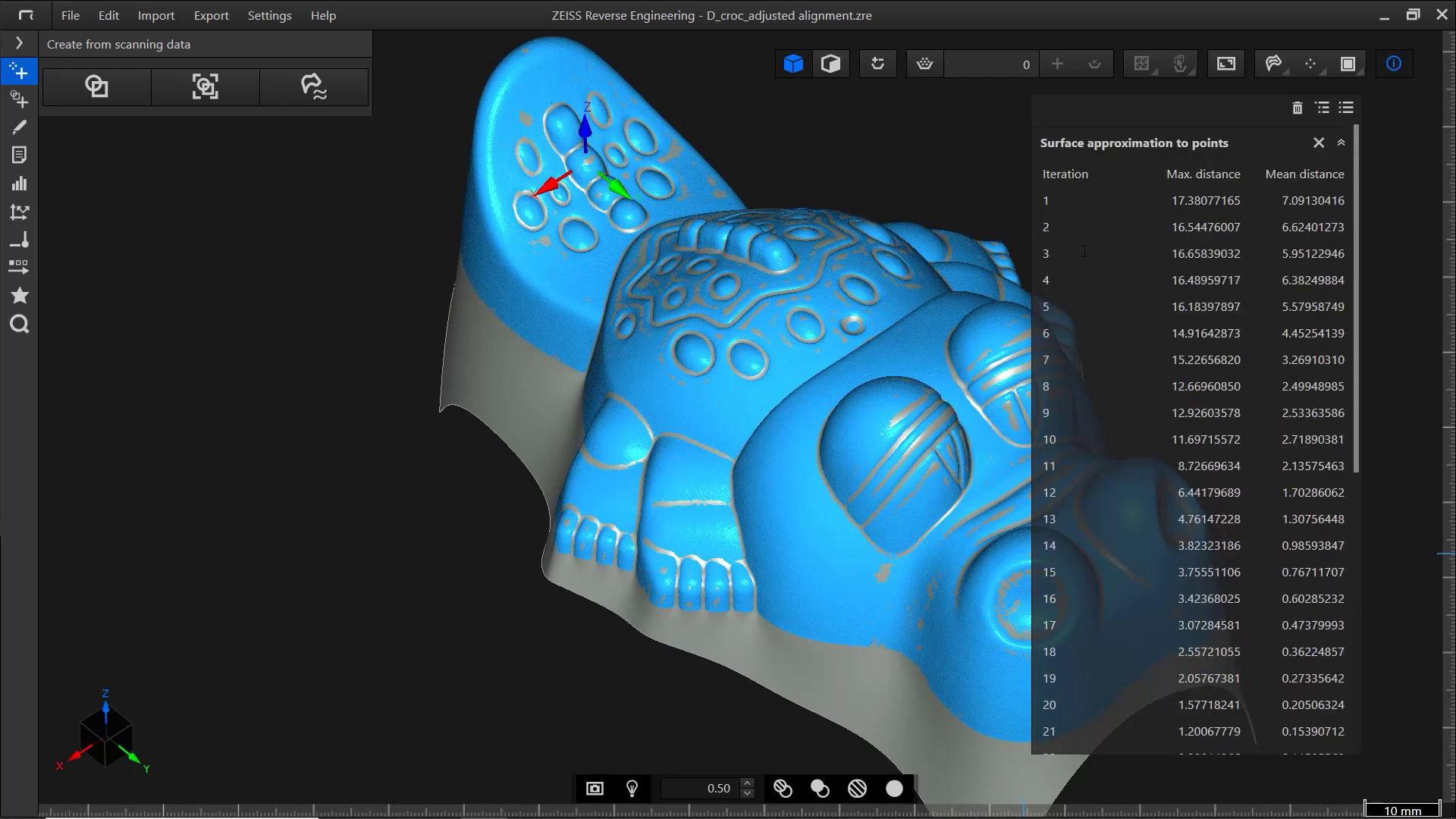
pyautogui.scroll(-8, 1090, 488)
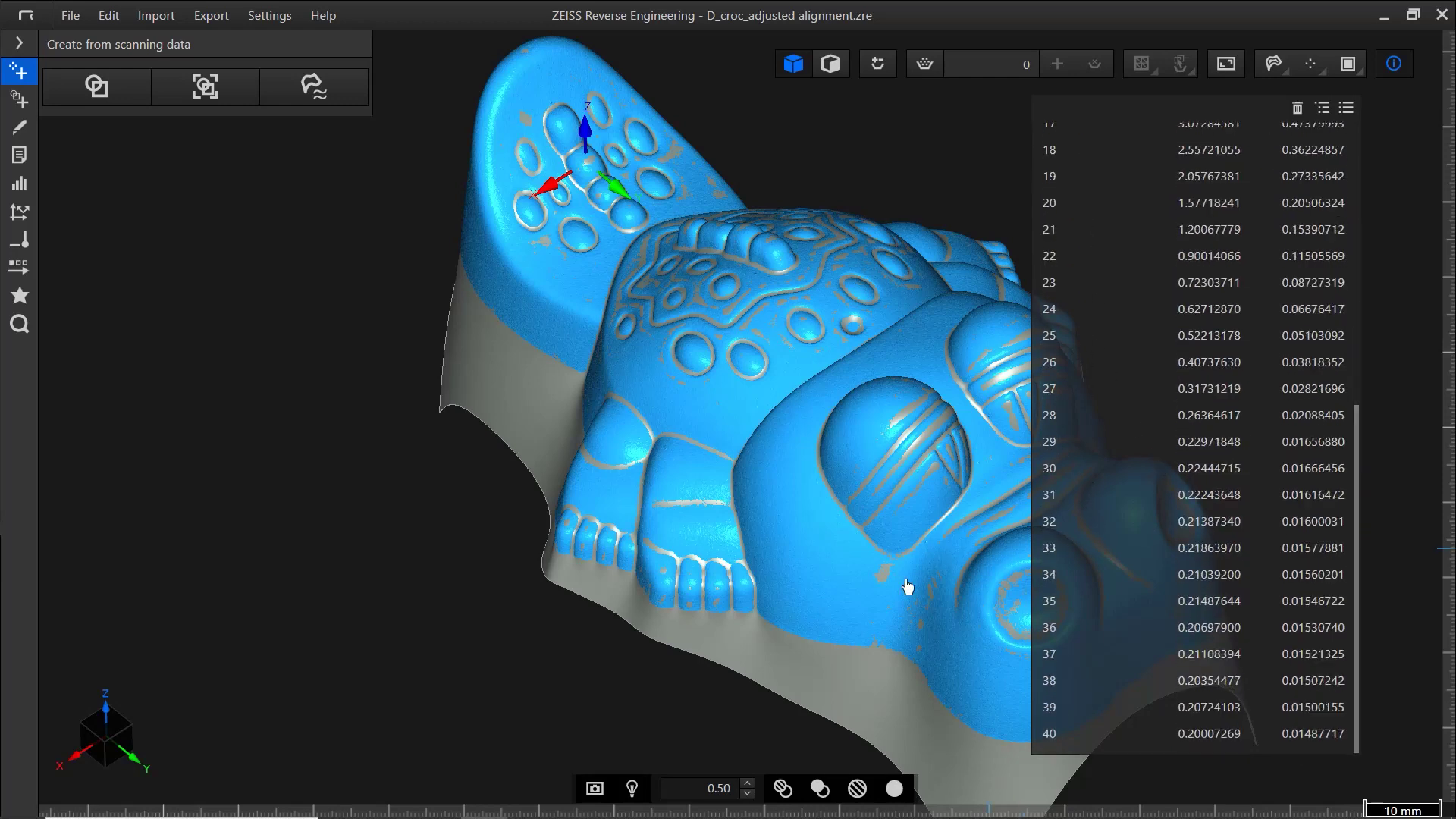
pyautogui.click(594, 791)
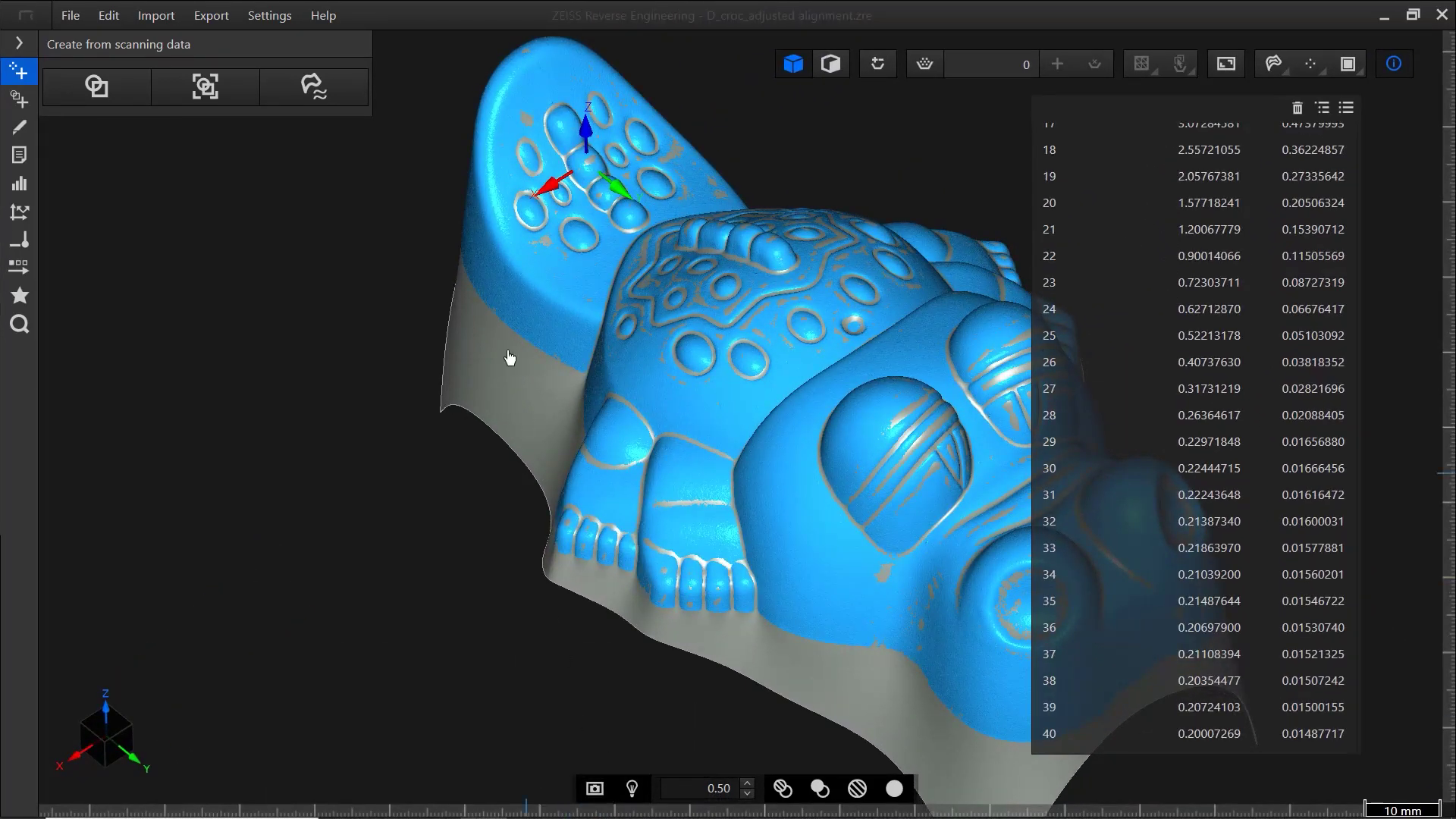
pyautogui.click(286, 21)
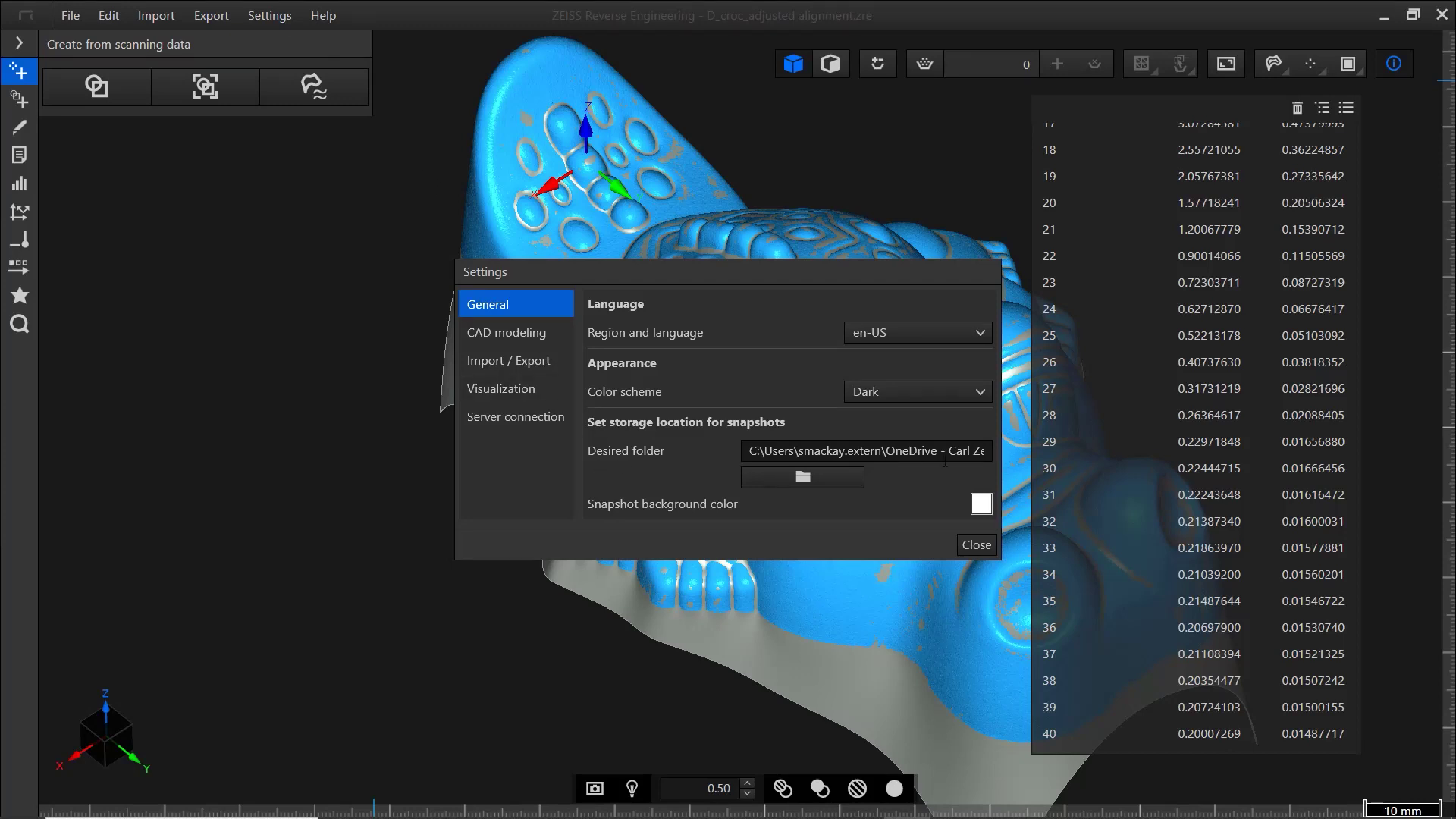
# Close Settings unchanged and hide the croc.stl scan in the Model Explorer
pyautogui.click(977, 544)
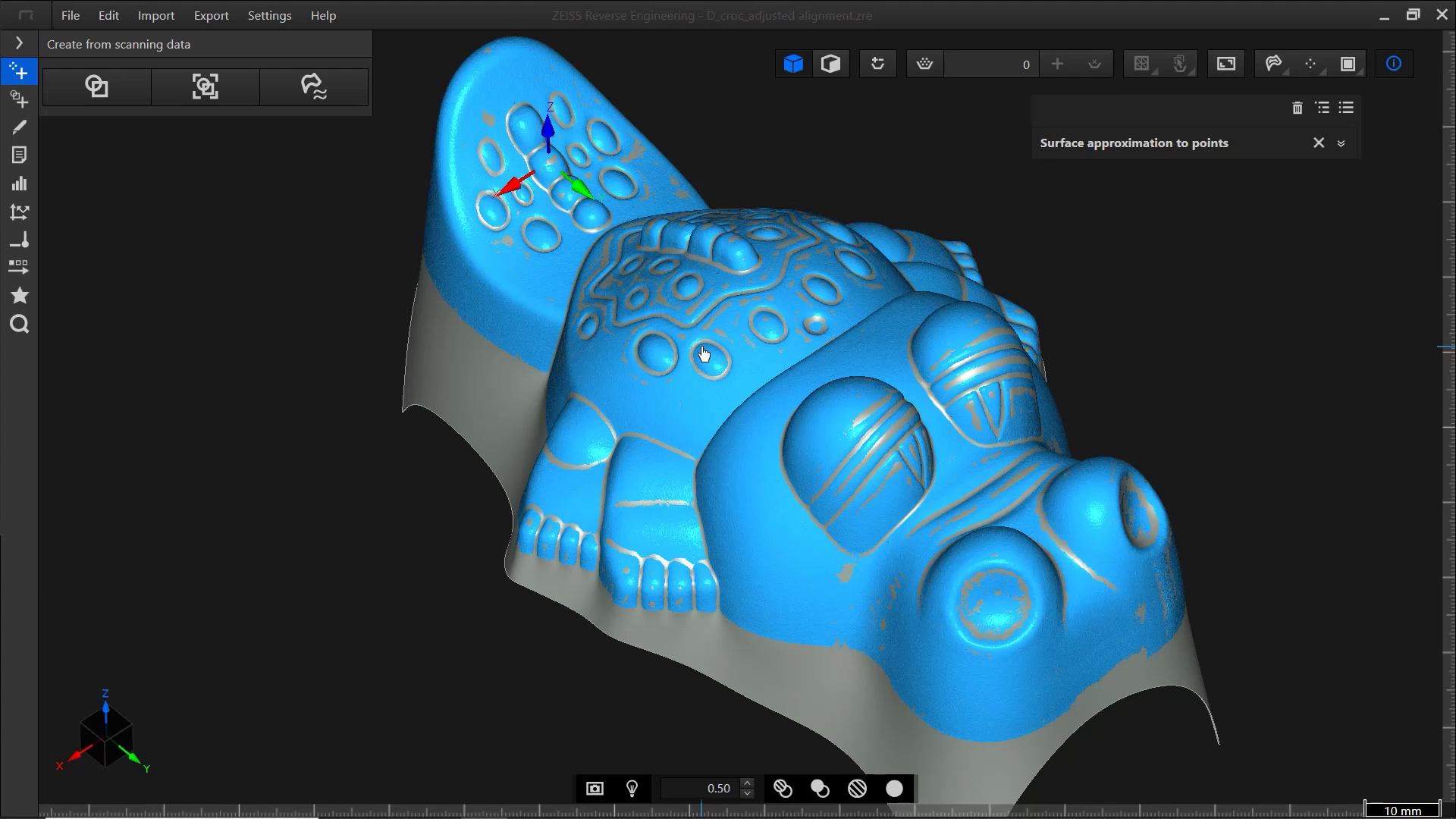
pyautogui.click(16, 47)
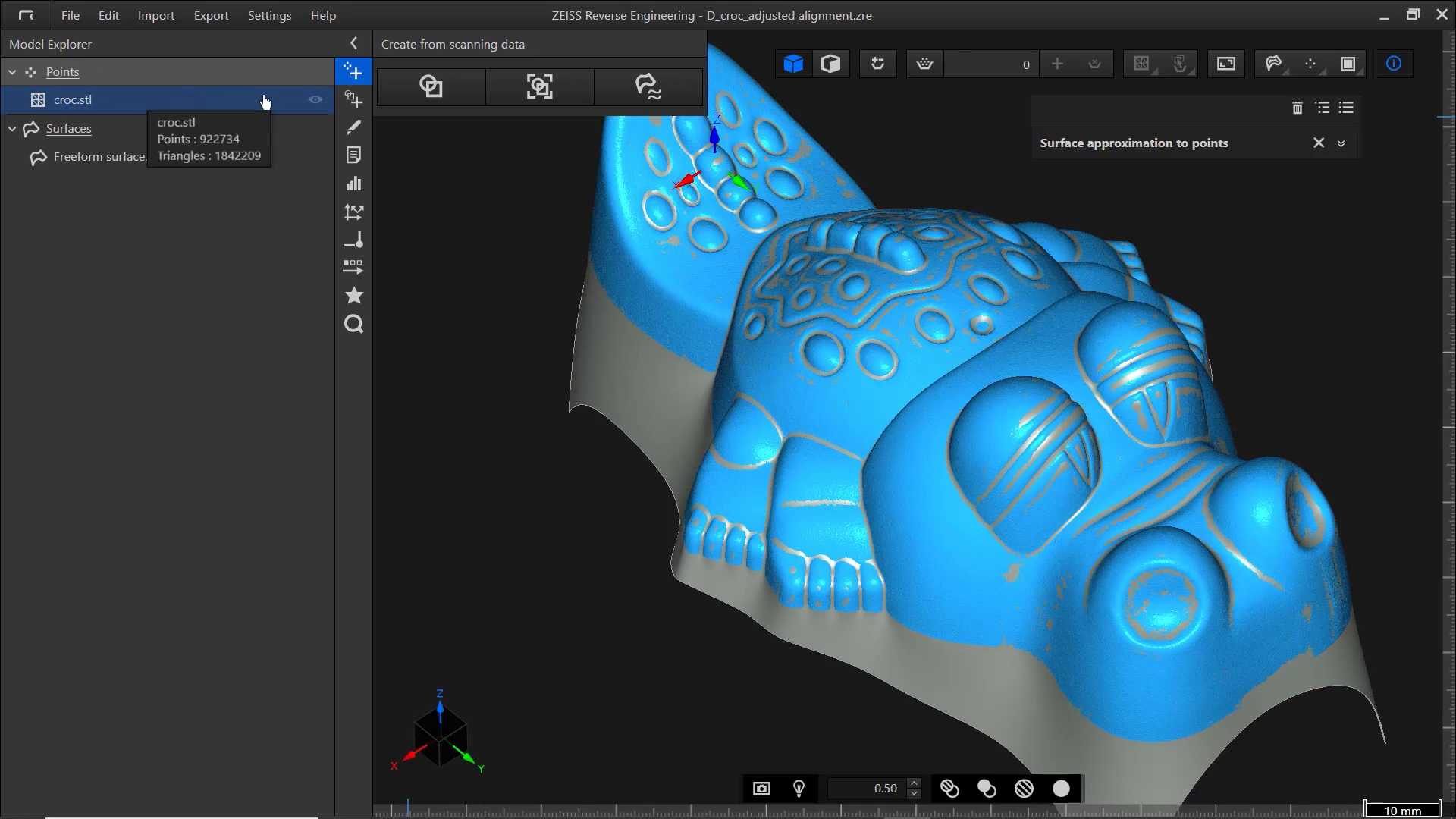
pyautogui.click(315, 100)
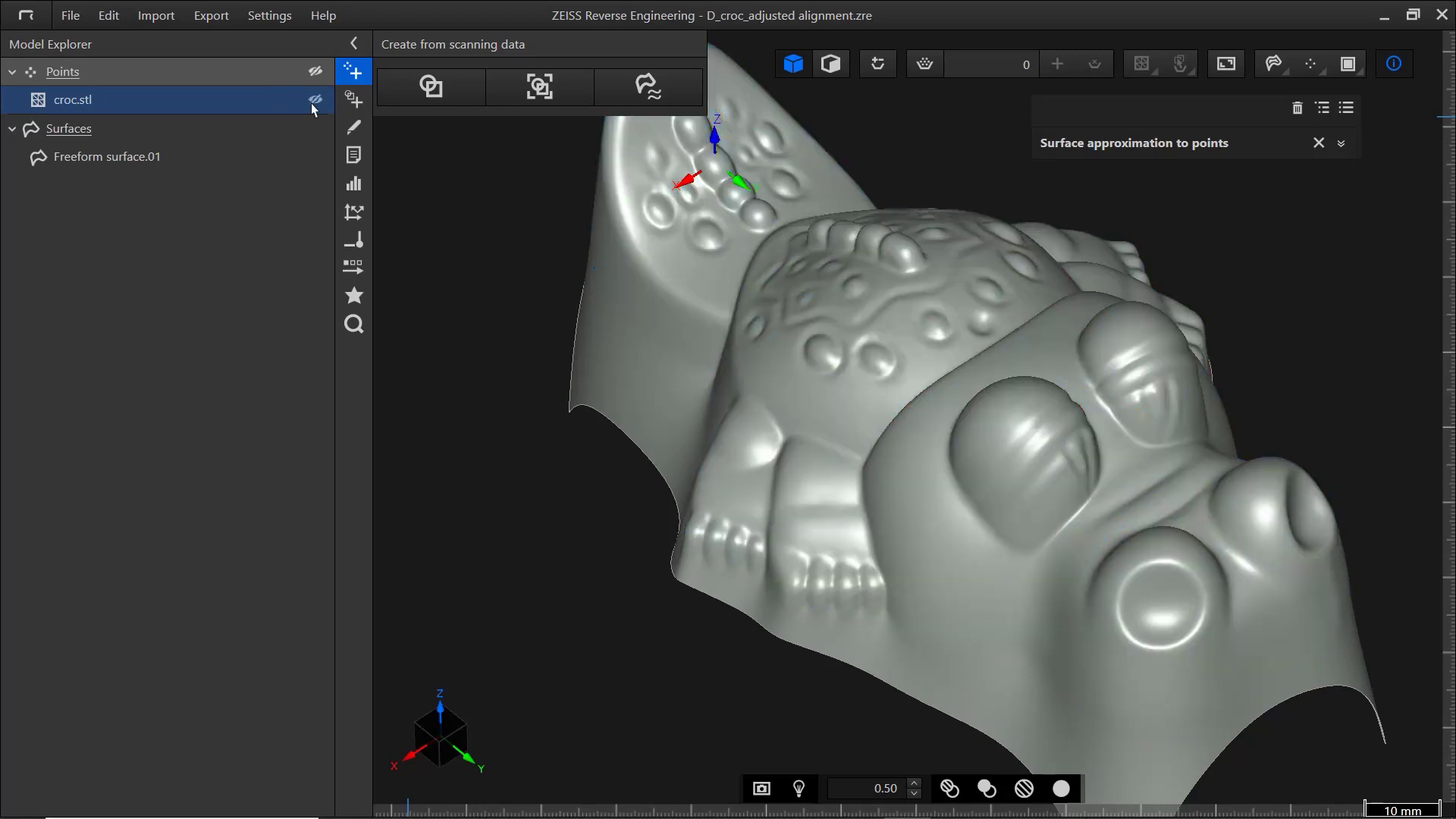
# Show Surface/body isolines on Freeform surface.01, zoom to check smoothness, then close the analysis
pyautogui.click(362, 191)
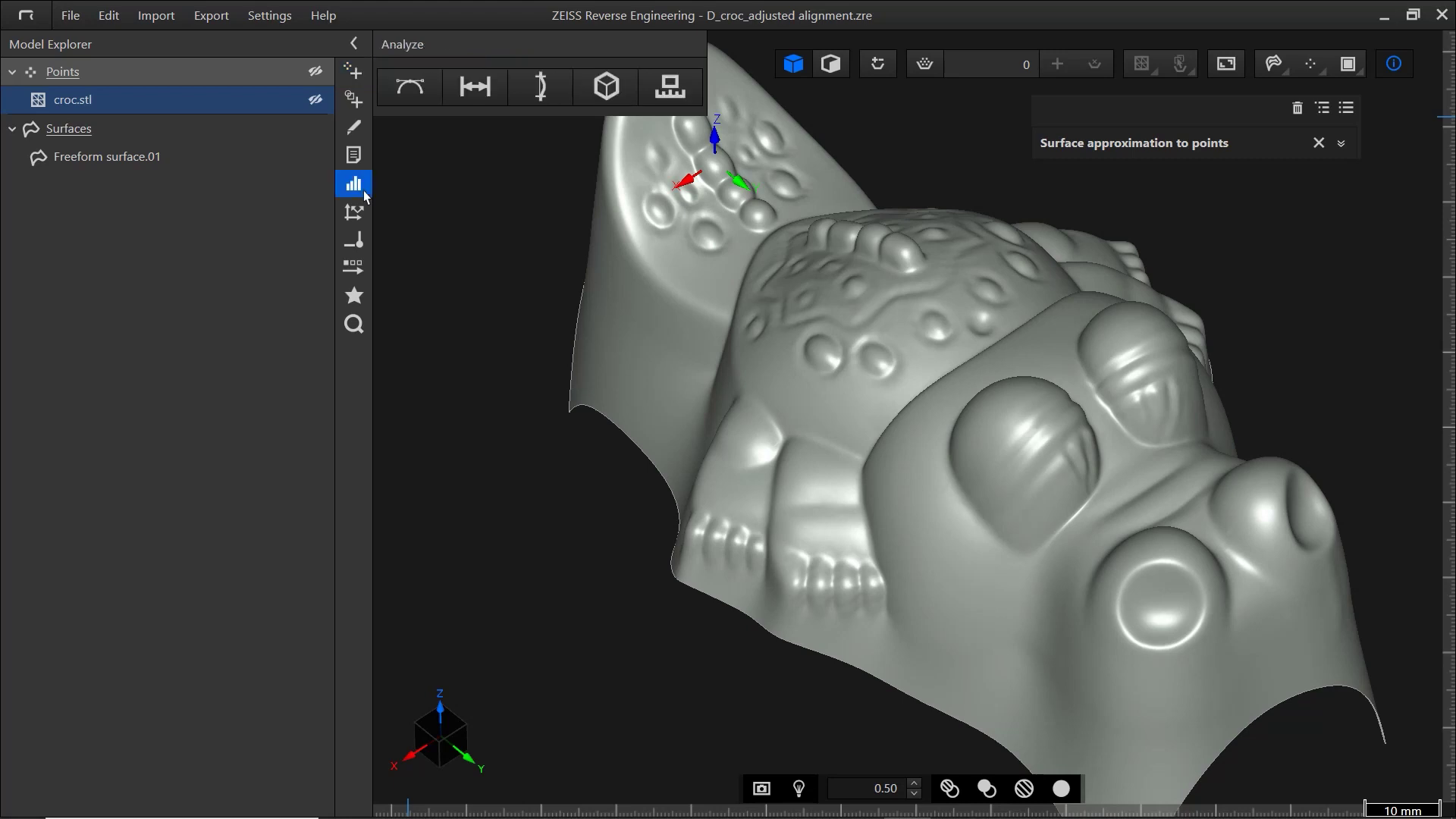
pyautogui.click(410, 93)
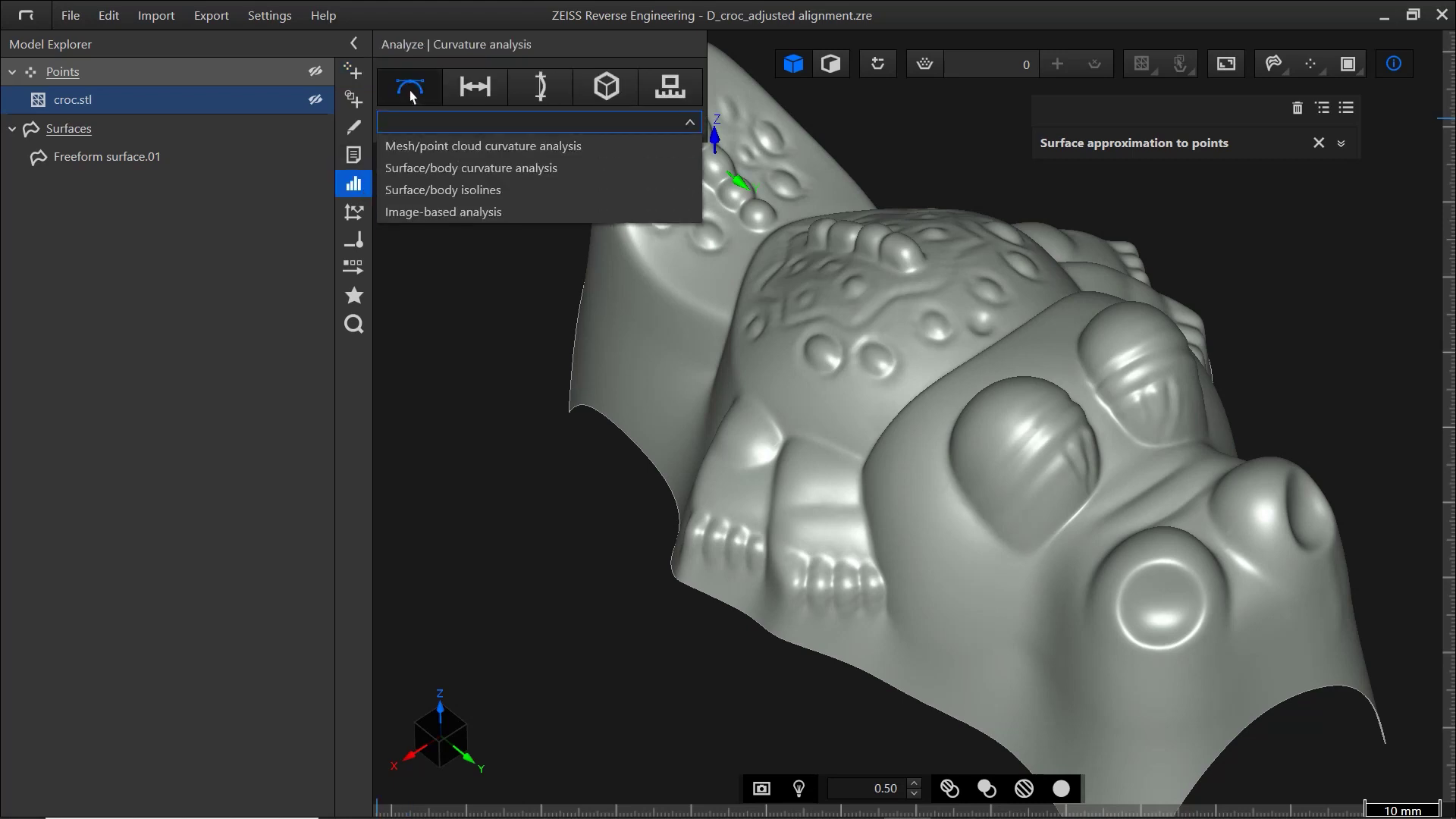
pyautogui.click(452, 189)
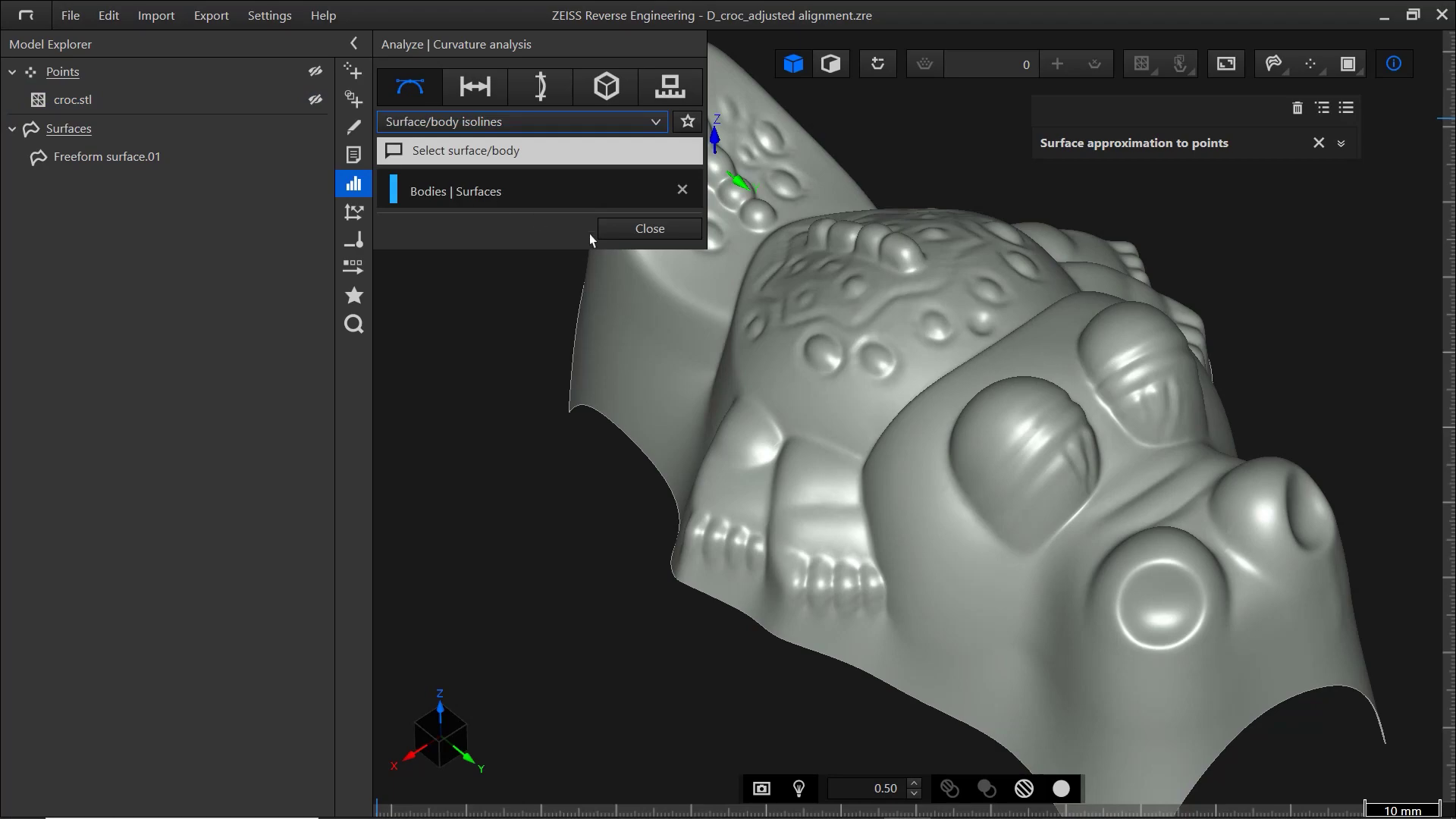
pyautogui.click(910, 365)
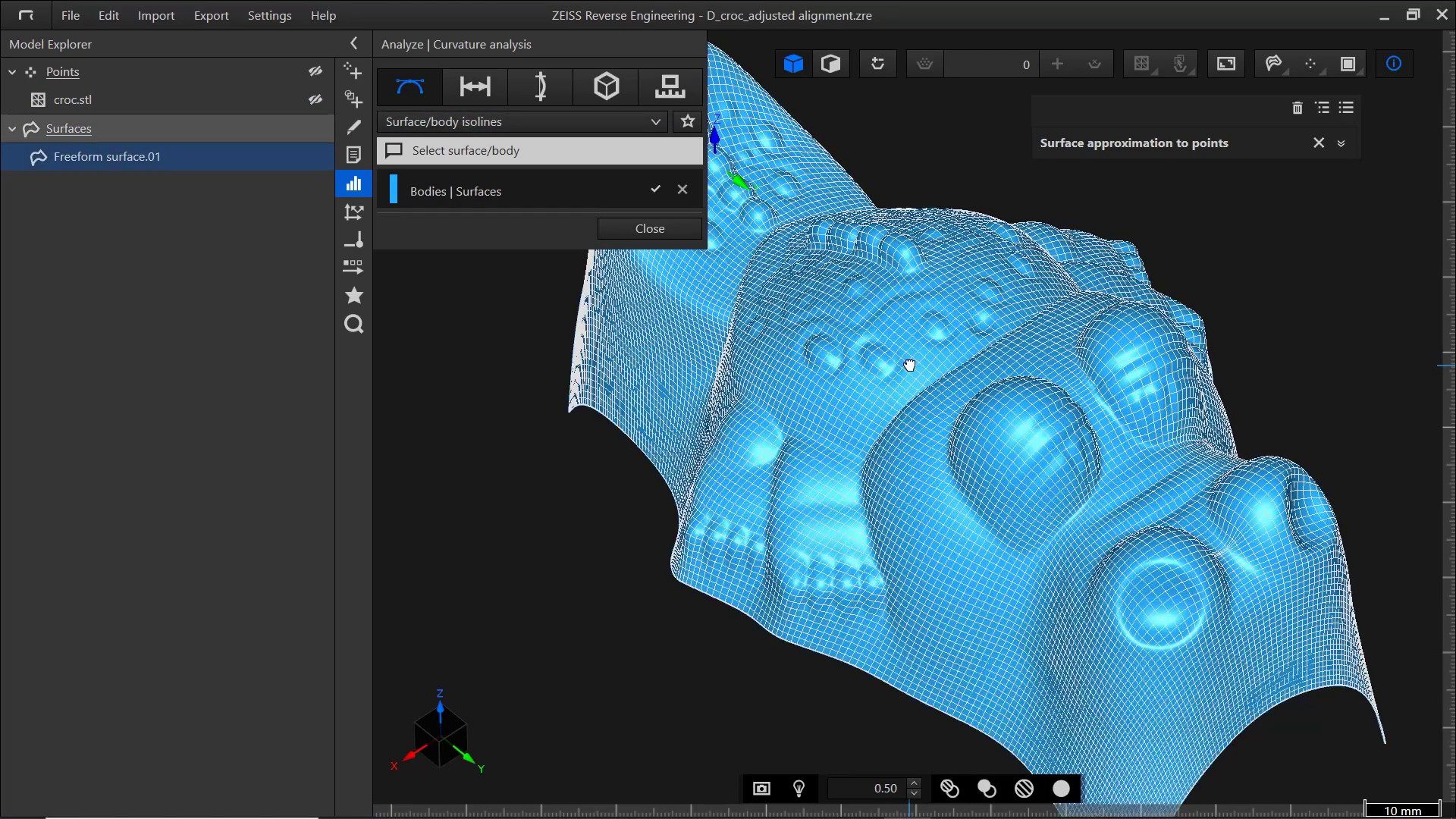
pyautogui.click(353, 43)
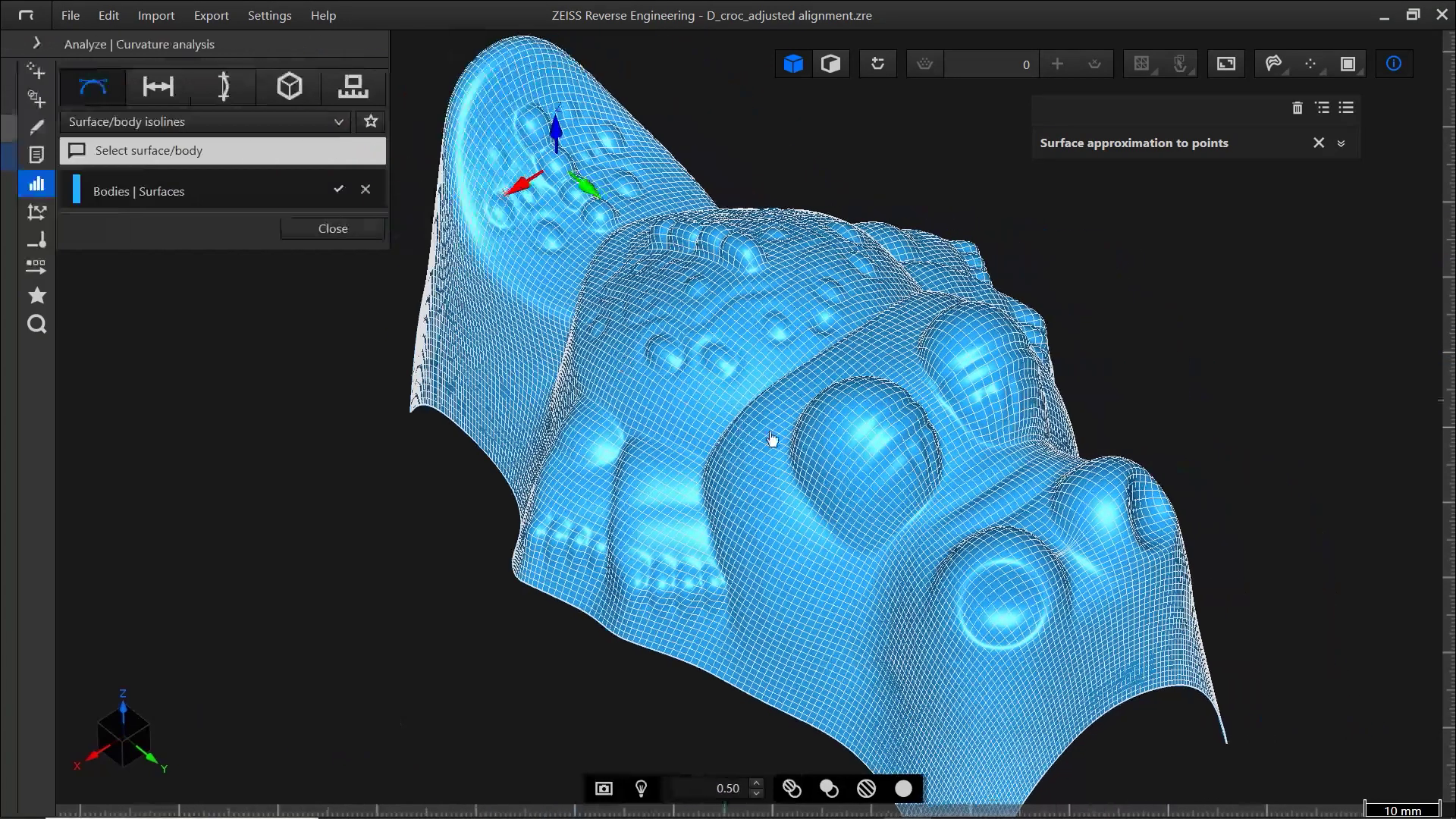
pyautogui.scroll(5, 744, 440)
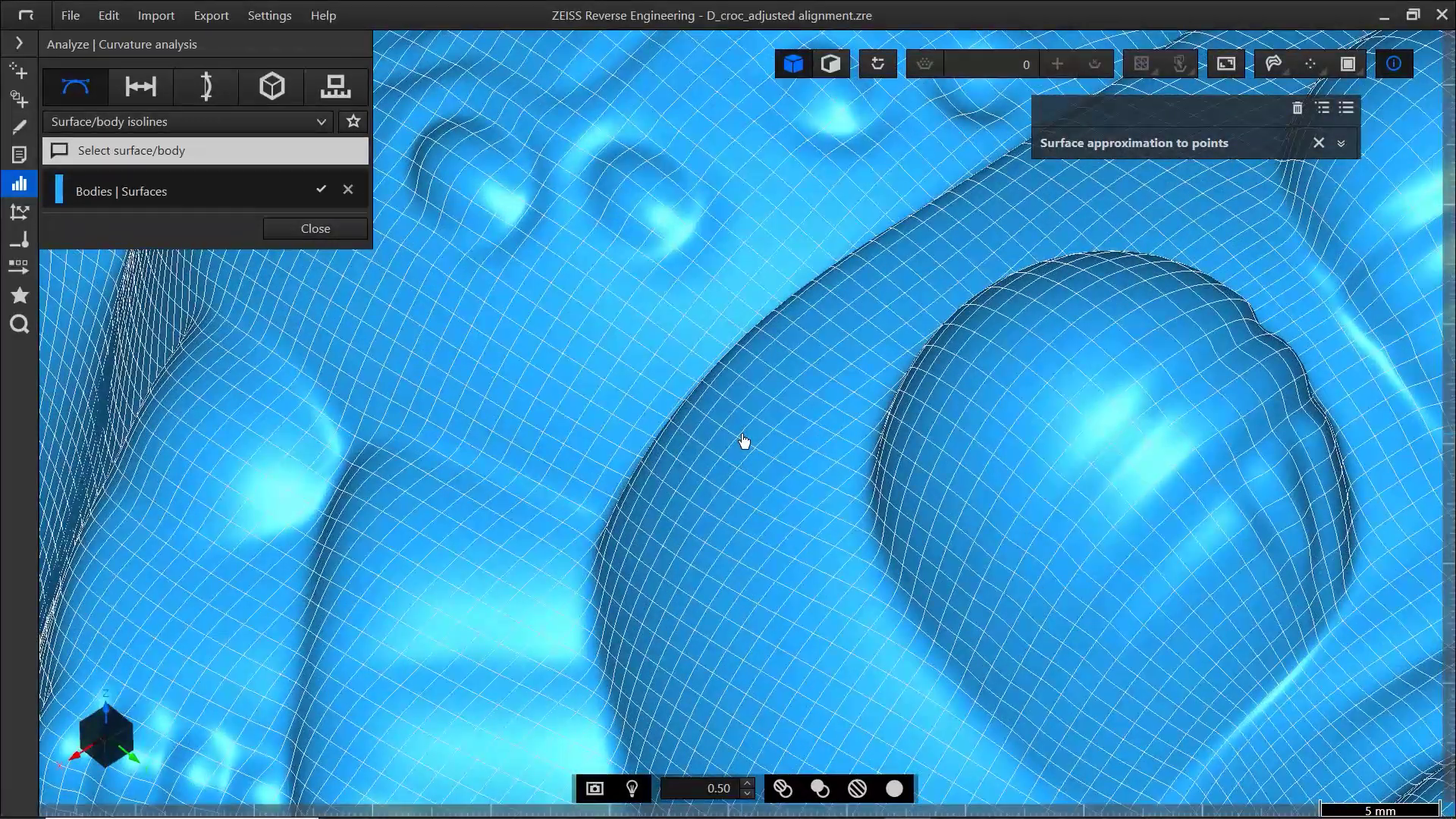
pyautogui.scroll(-5, 744, 441)
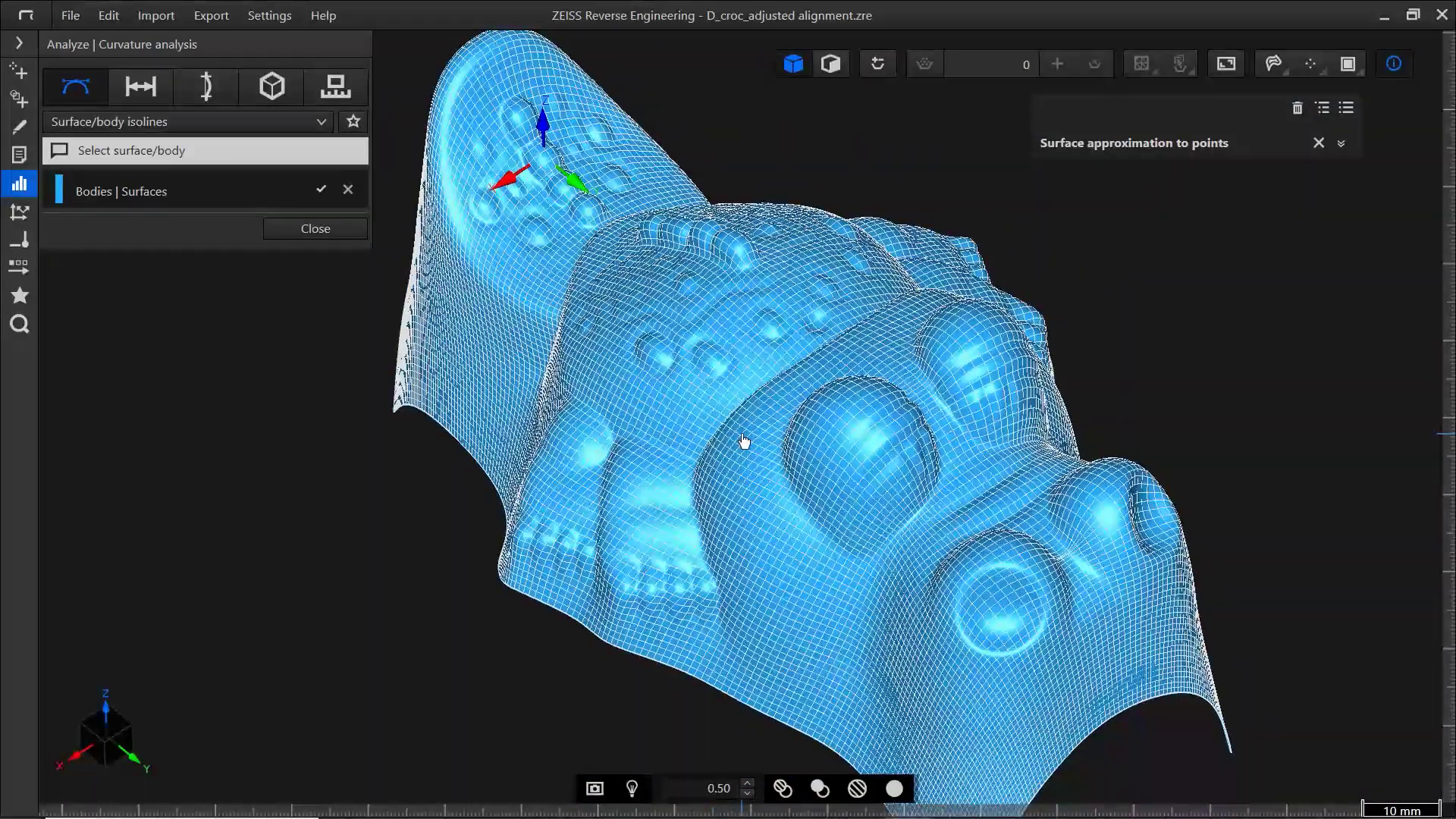
pyautogui.click(340, 234)
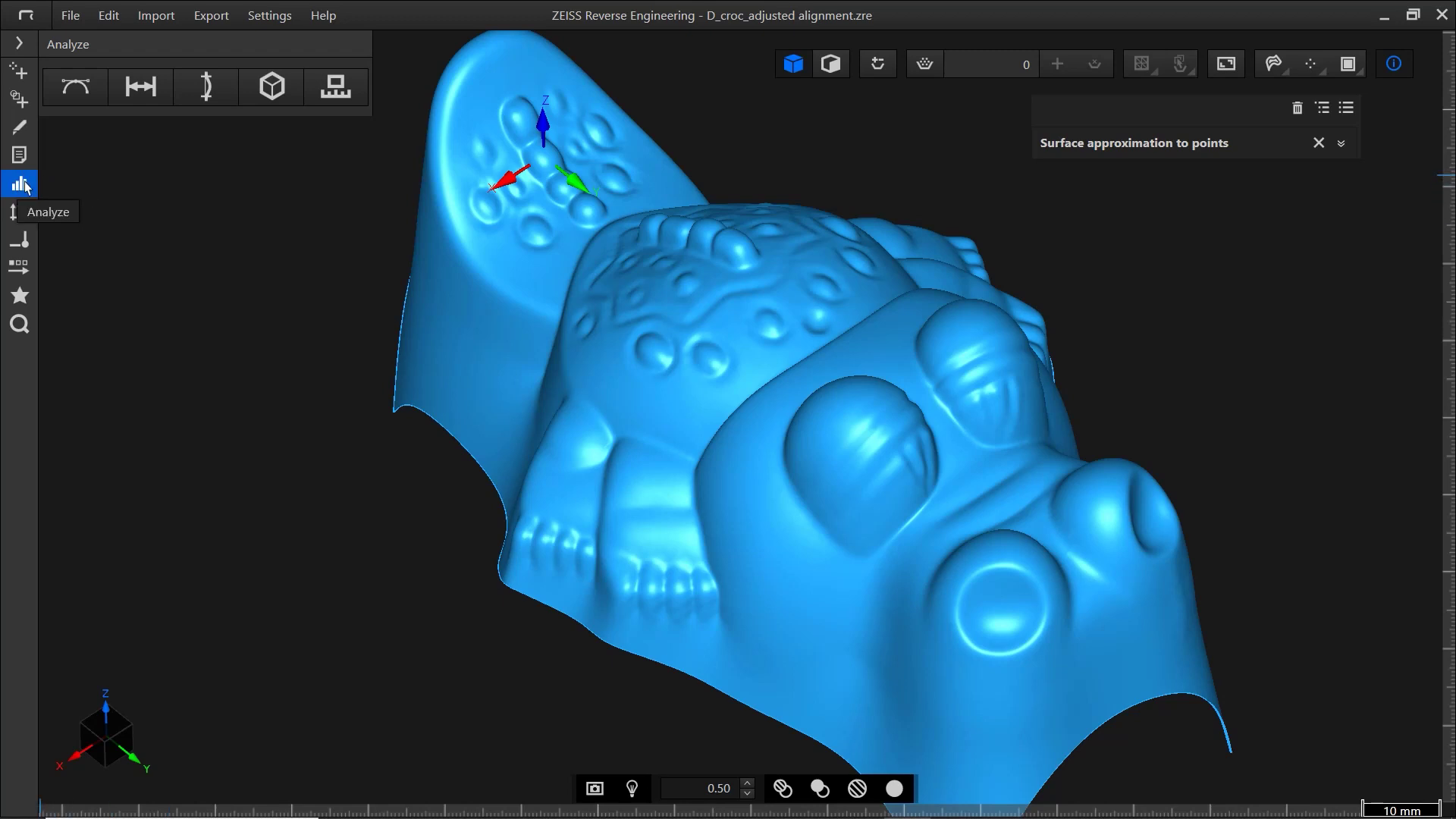
# Run a nominal-actual comparison of the freeform surface against croc.stl with a 0.1 tolerance
pyautogui.click(152, 95)
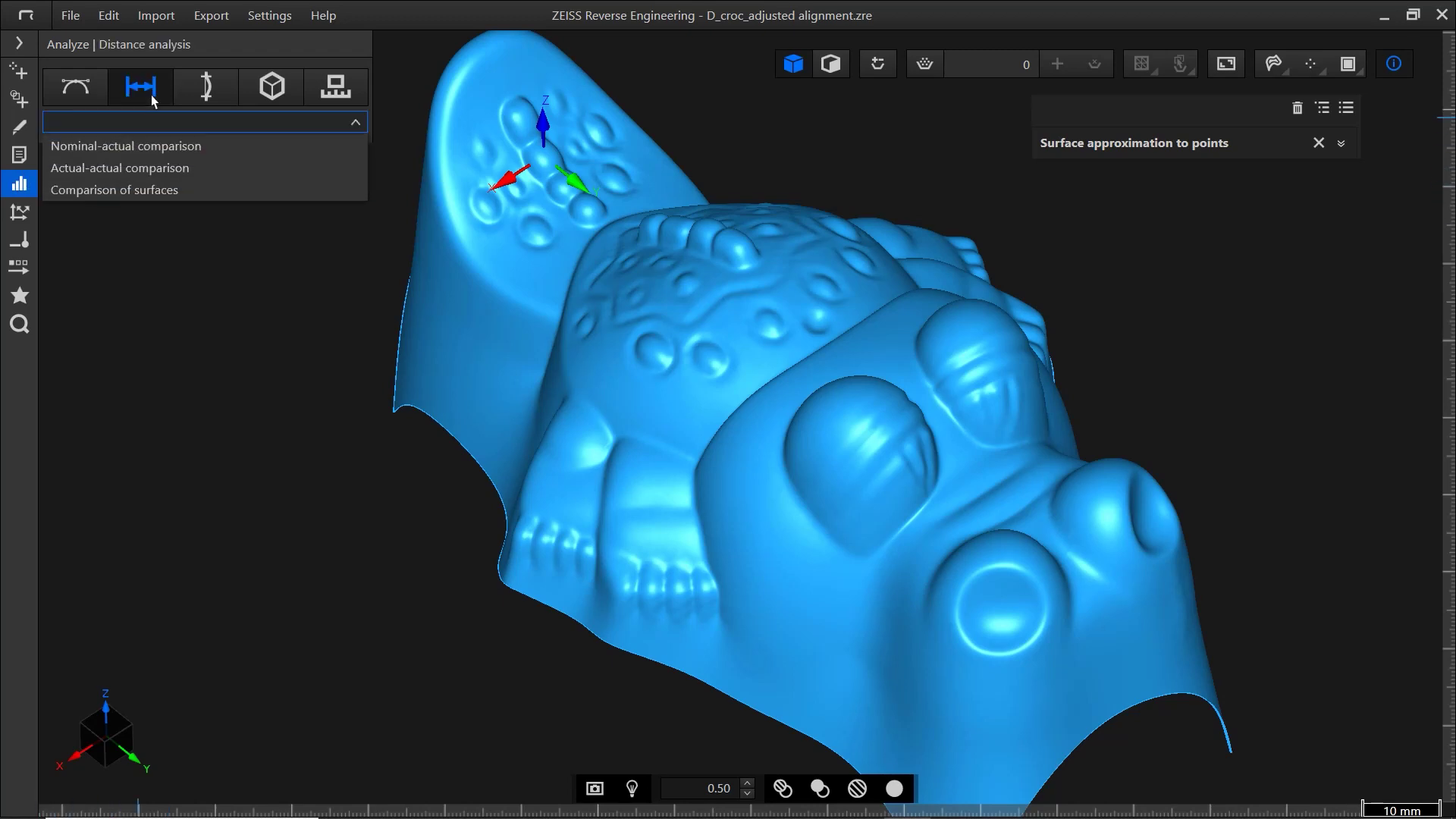
pyautogui.click(151, 141)
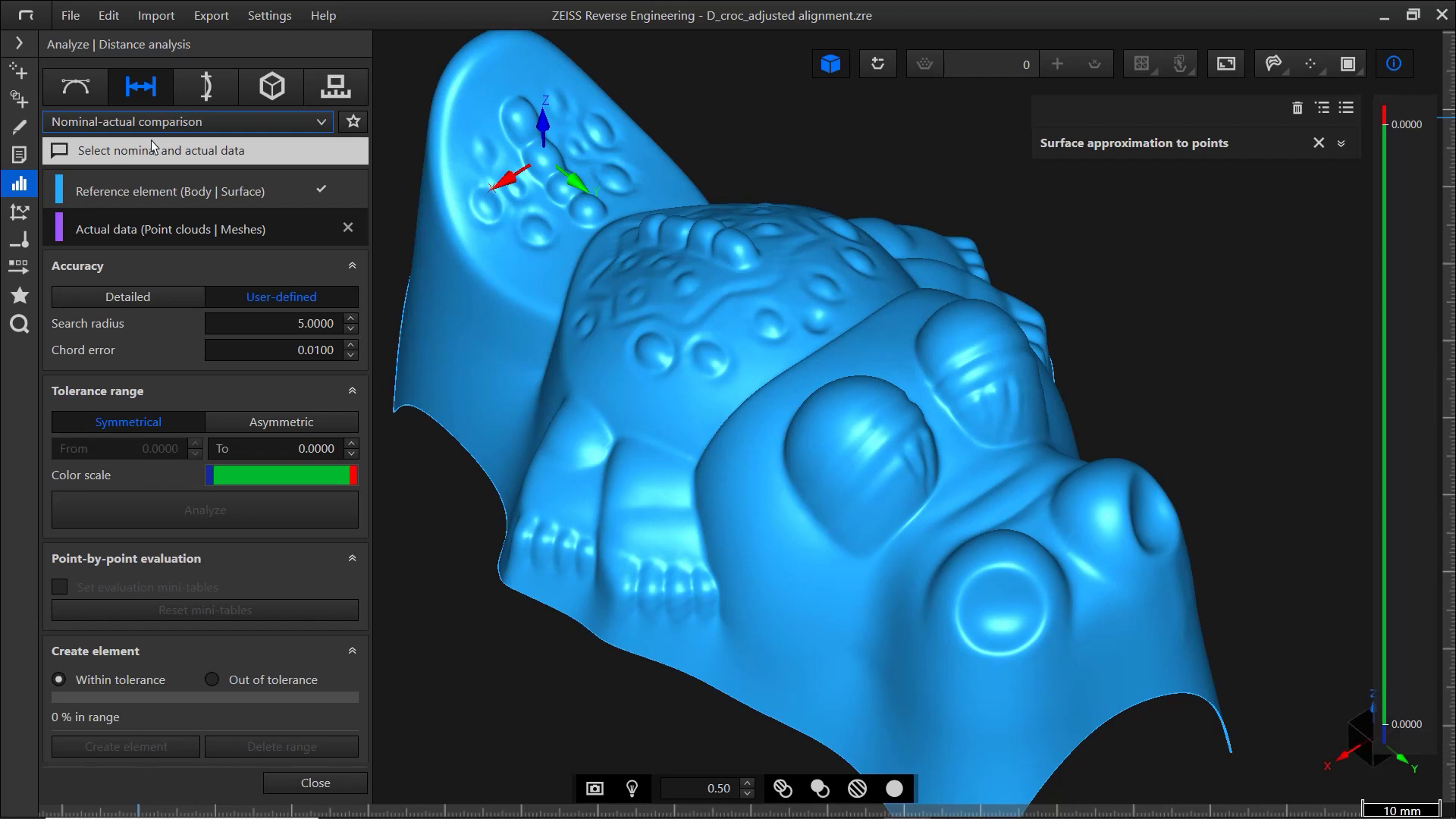
pyautogui.click(19, 44)
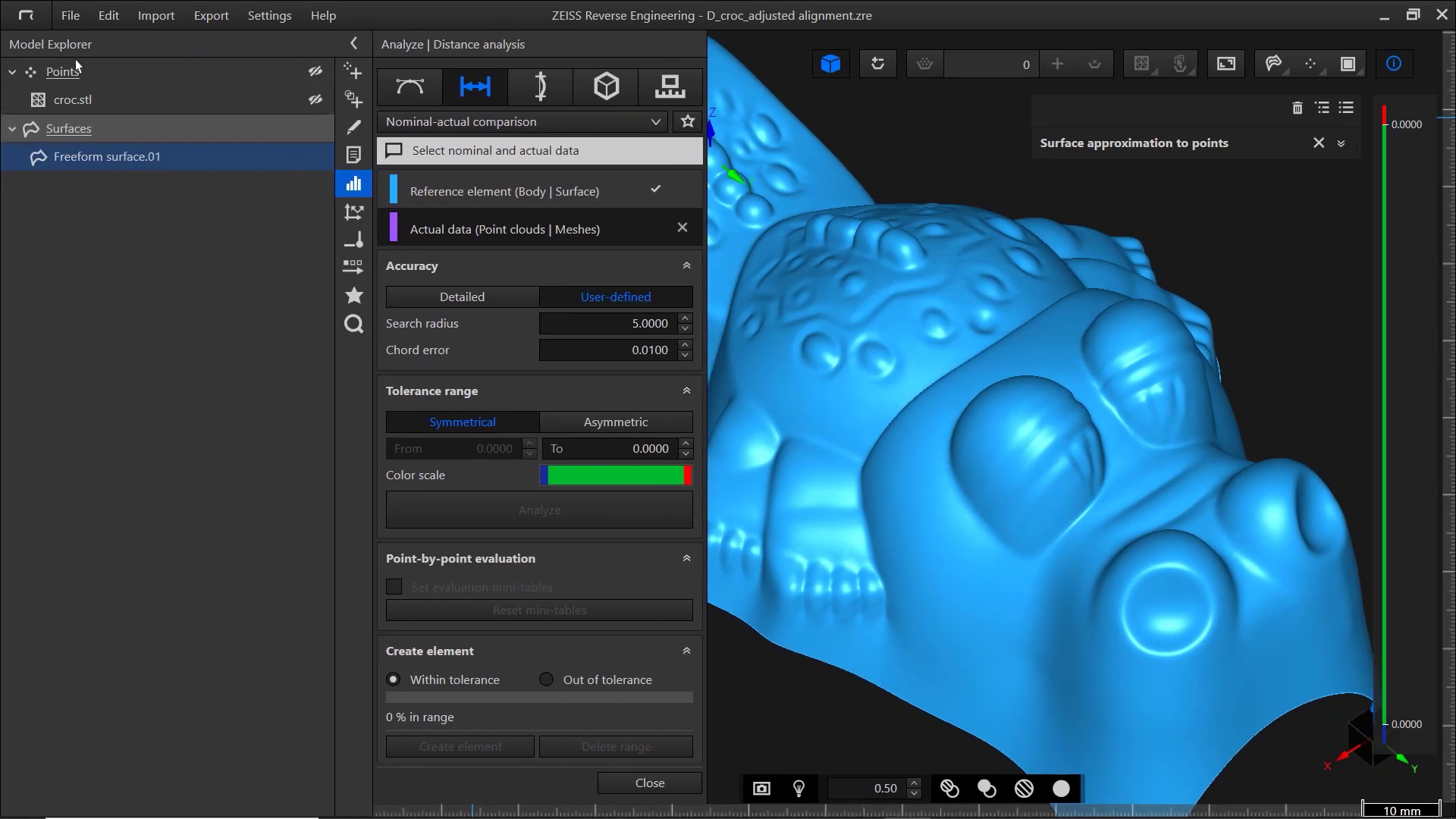
pyautogui.click(80, 101)
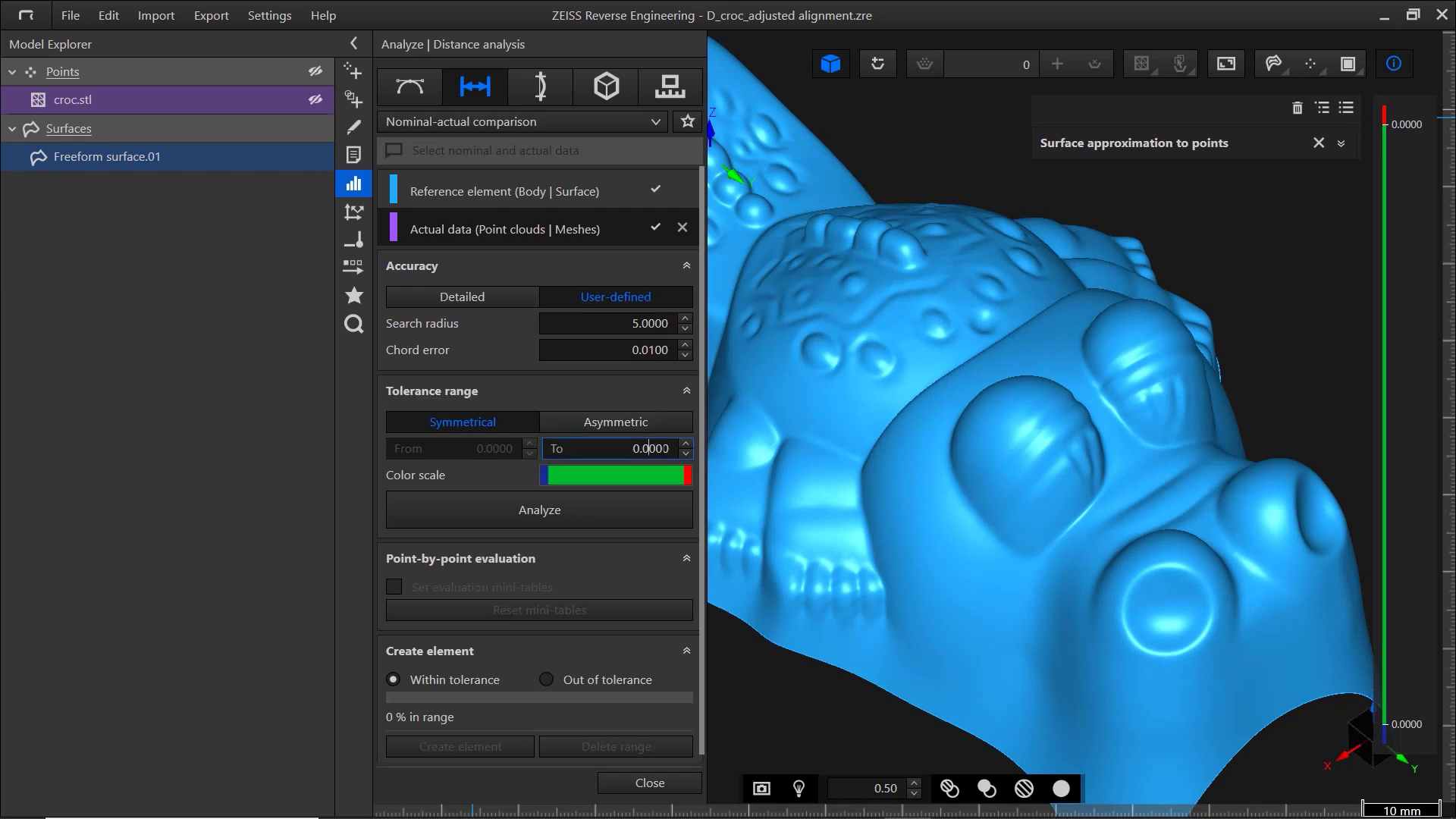
pyautogui.press('BackSpace')
pyautogui.write('1')
pyautogui.press('Return')
pyautogui.click(634, 505)
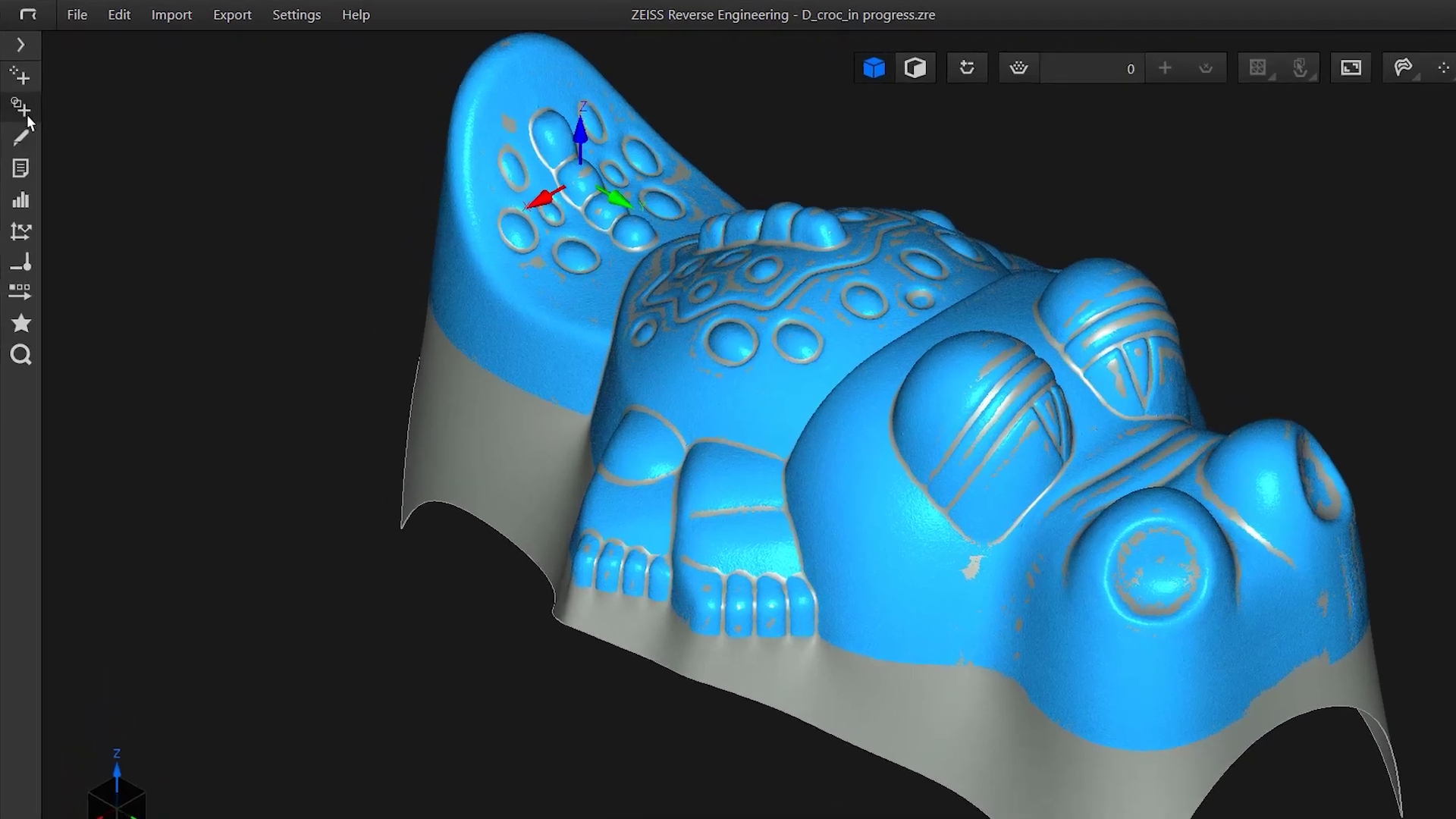
# Start creating a plane manually and hide Freeform surface.01
pyautogui.click(27, 120)
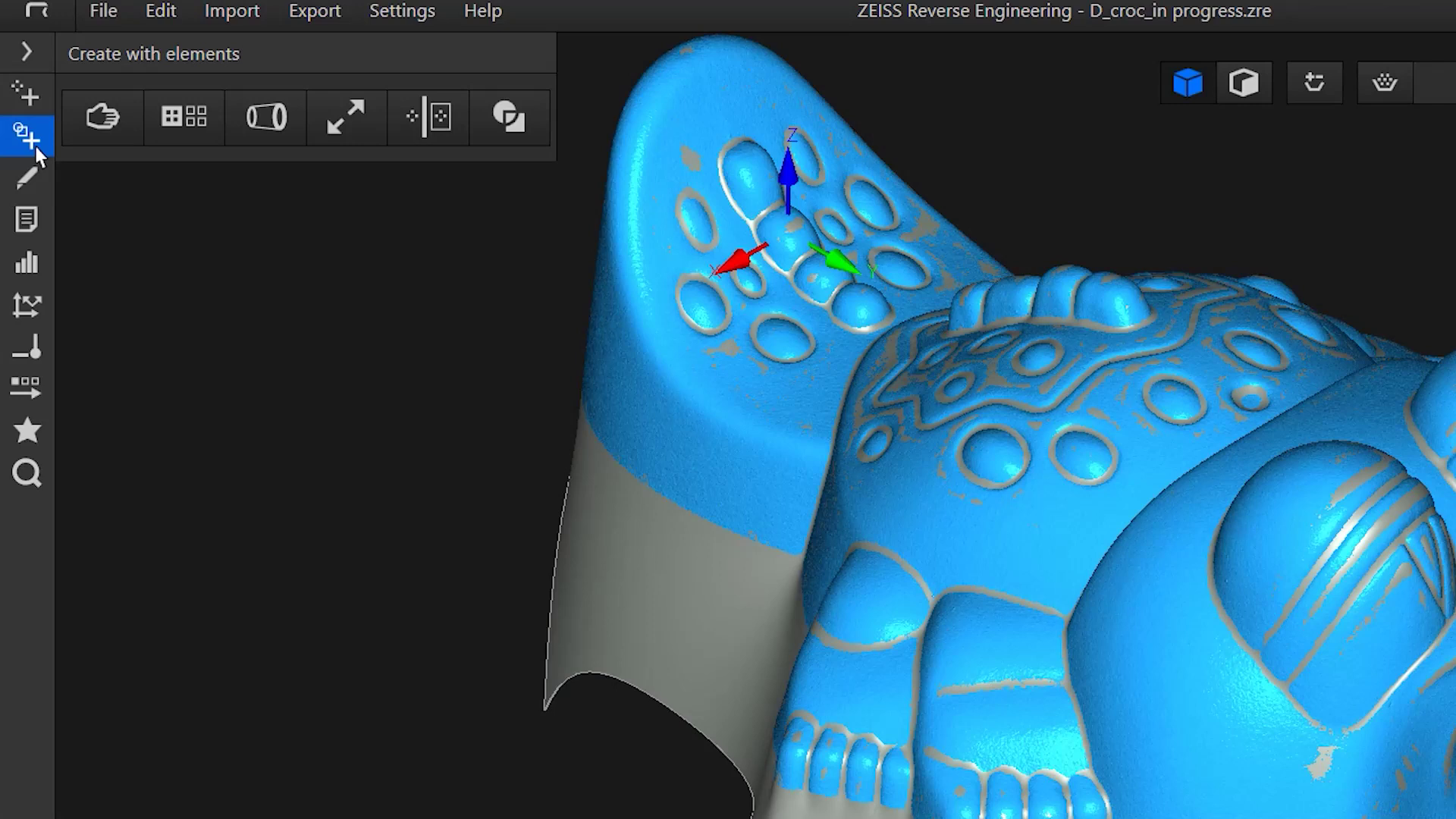
pyautogui.click(110, 125)
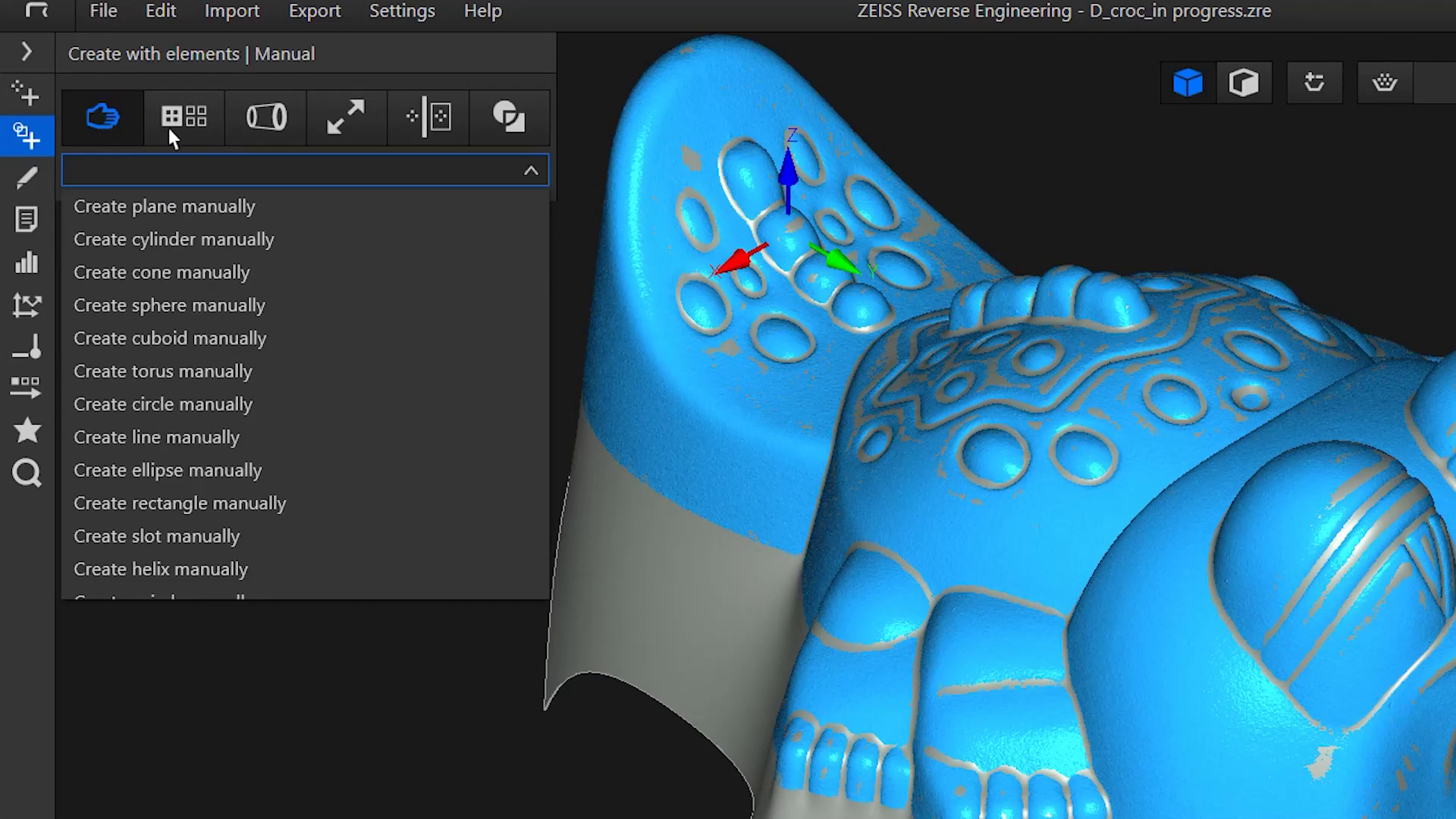
pyautogui.click(282, 214)
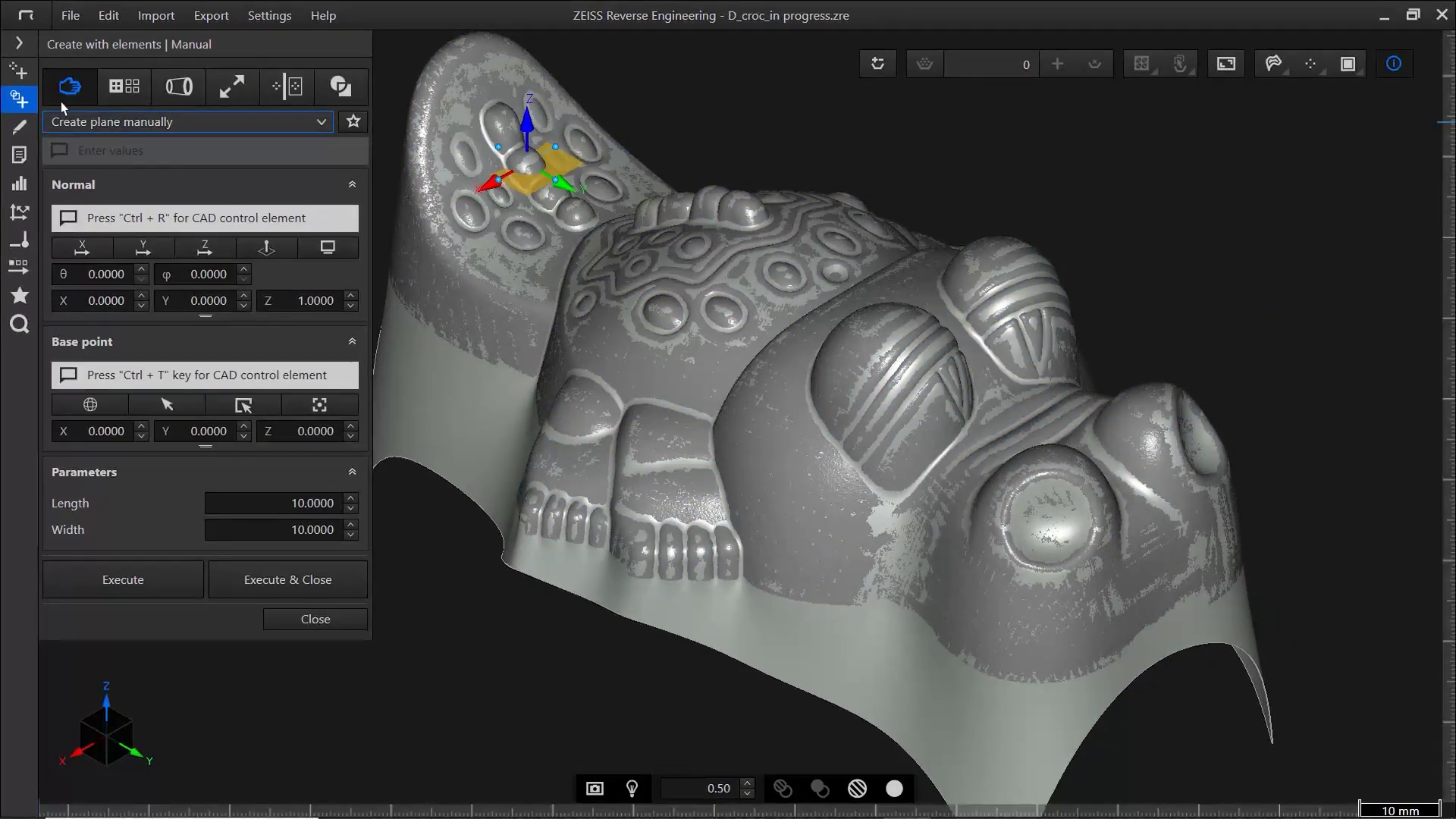
pyautogui.click(19, 43)
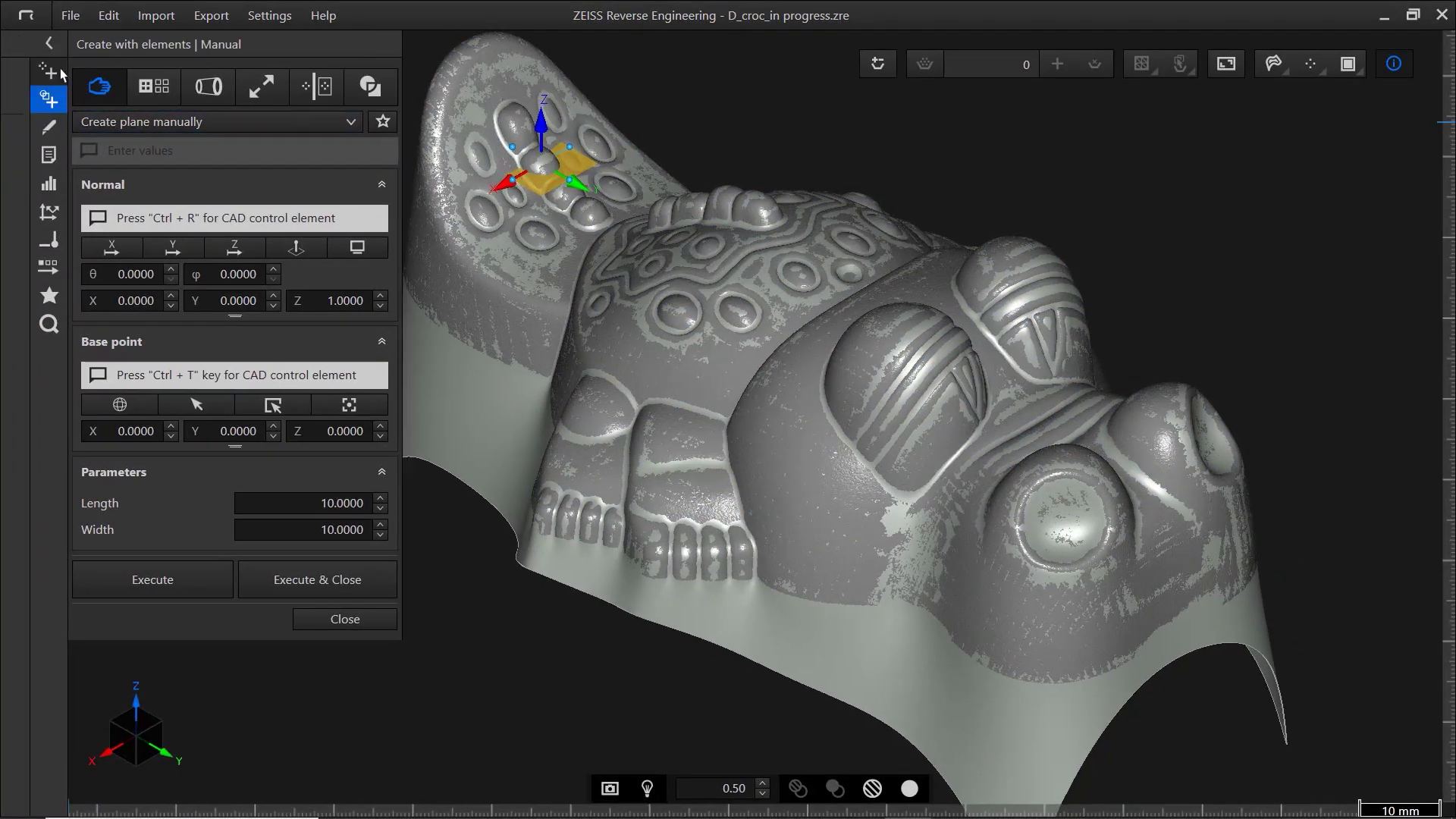
pyautogui.click(312, 157)
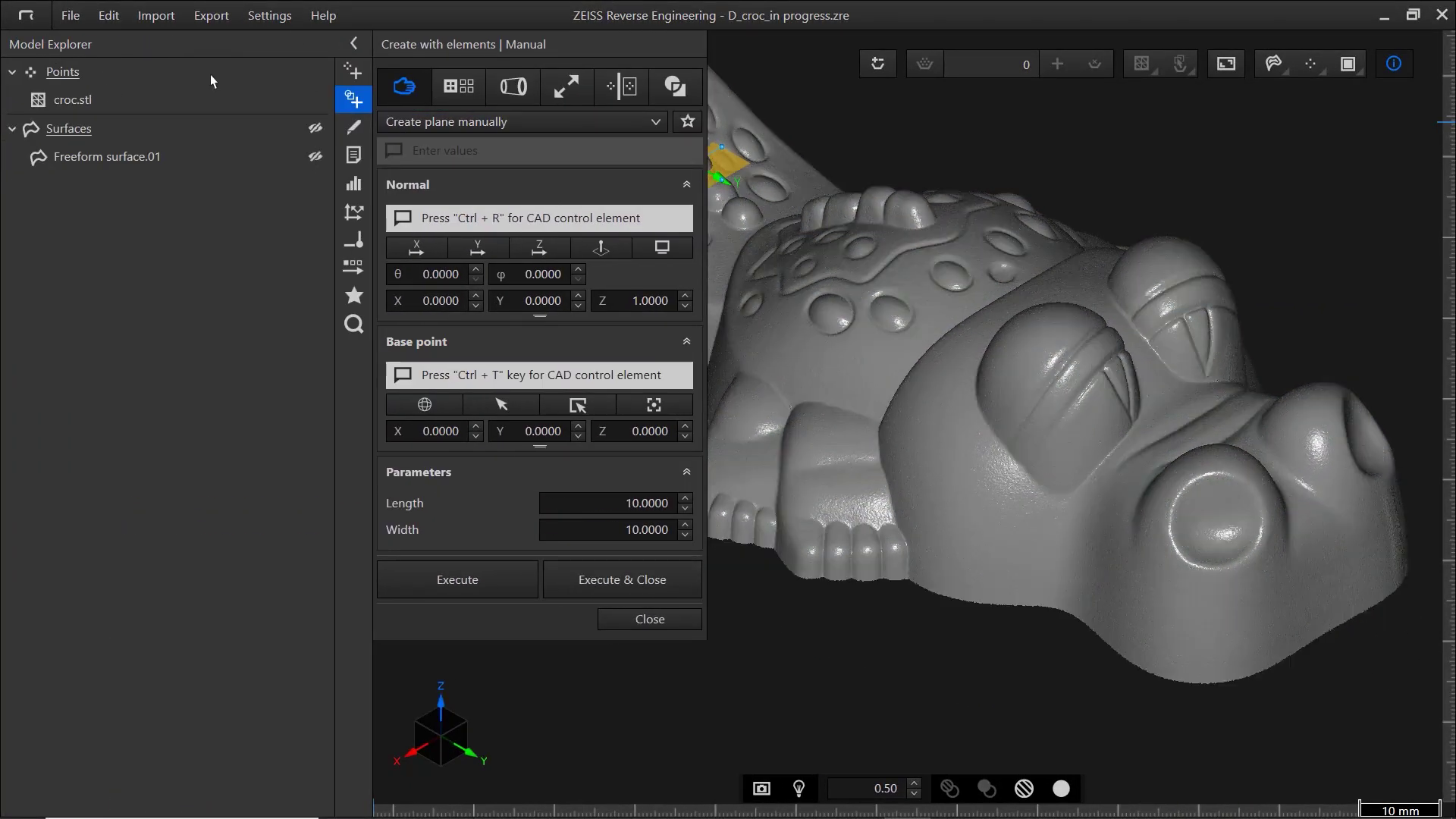
pyautogui.click(349, 48)
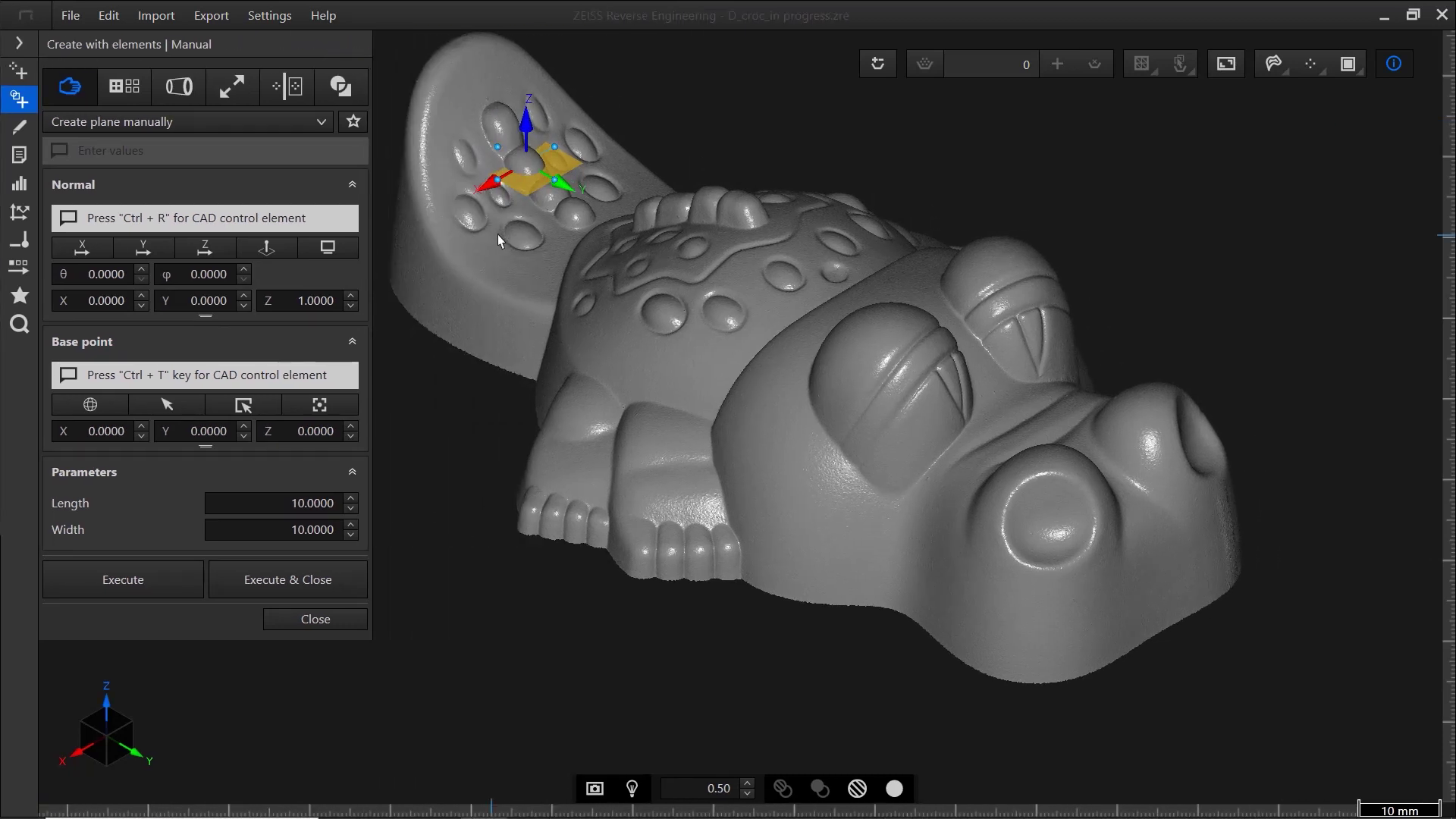
# Drag the plane handles to size it about 131.08 × 261.49 over the crocodile scan
pyautogui.moveTo(556, 149); pyautogui.dragTo(713, 123)
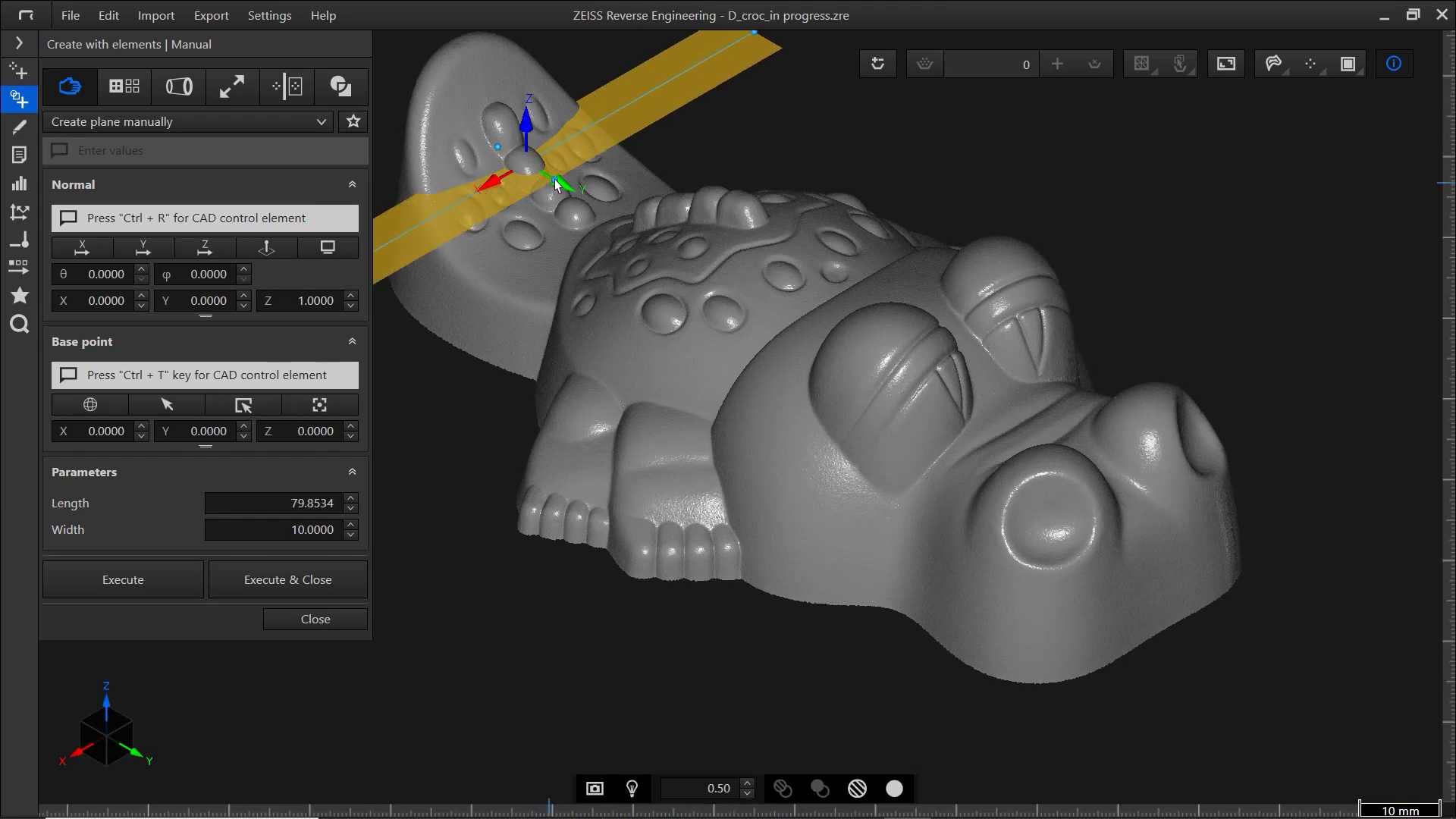
pyautogui.moveTo(557, 185); pyautogui.dragTo(1228, 670)
pyautogui.scroll(-3, 804, 454)
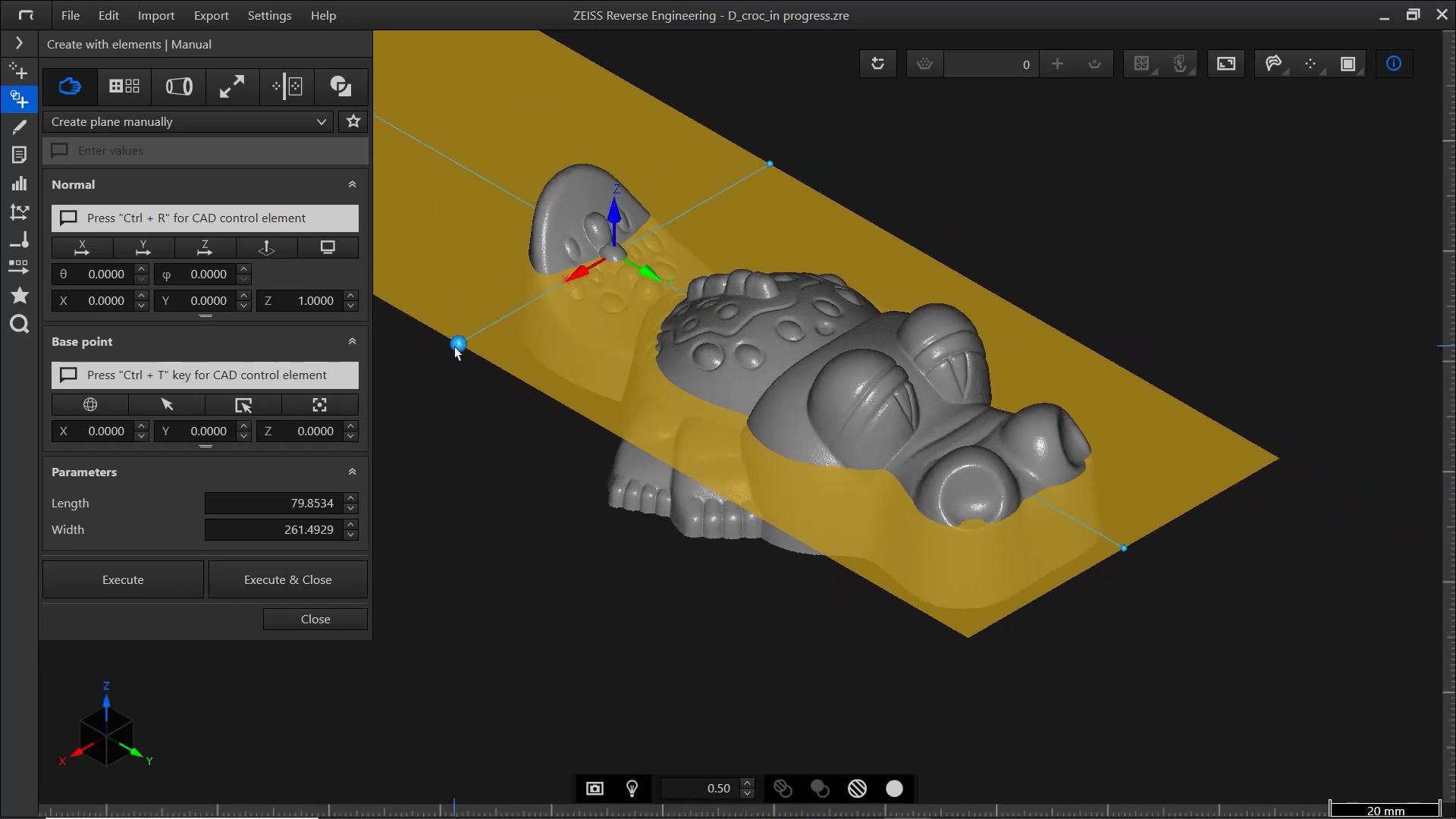
pyautogui.moveTo(455, 335); pyautogui.dragTo(359, 404)
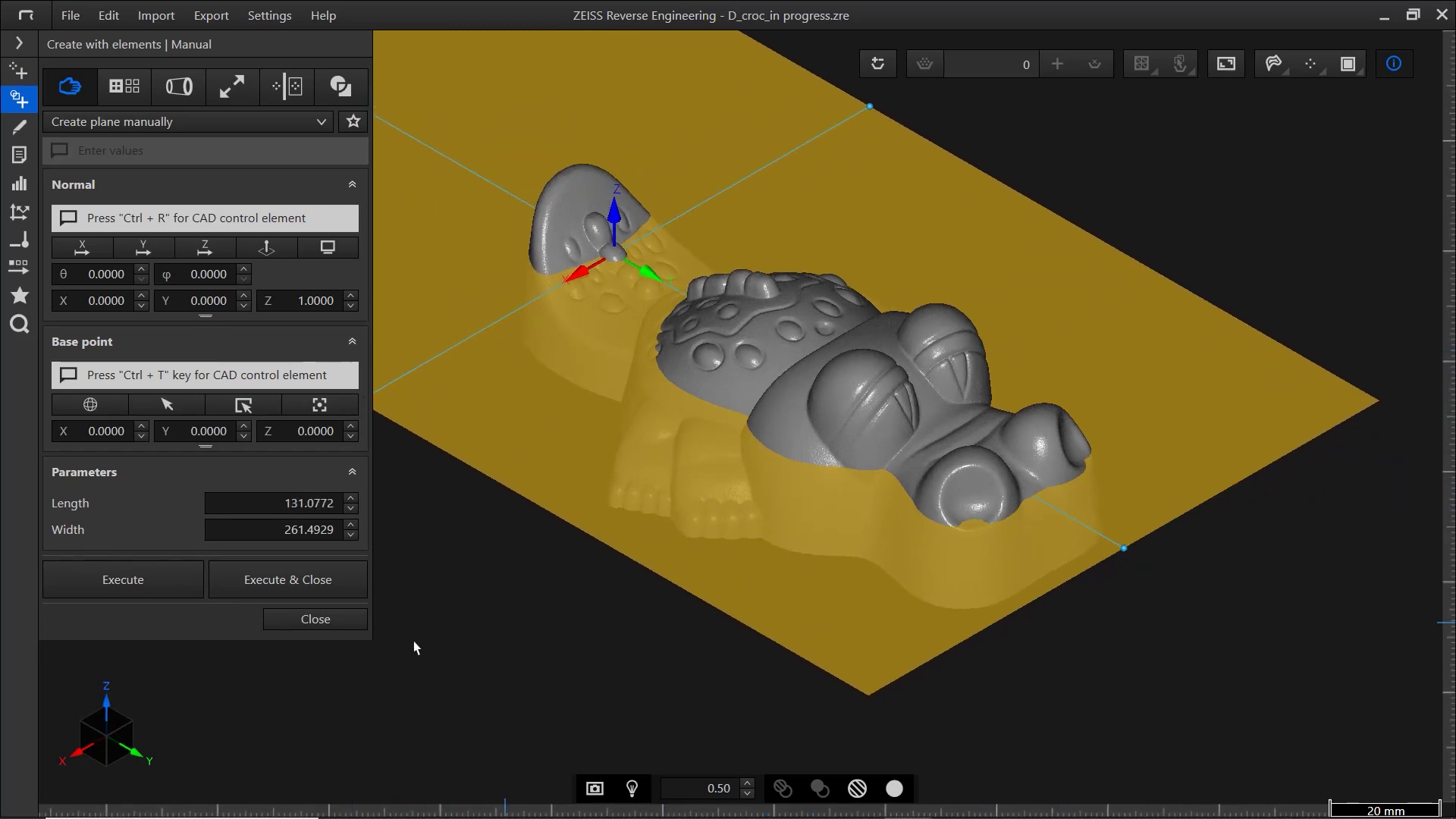
# Lower the plane's base point to Z -16.1, beneath the crocodile
pyautogui.click(97, 748)
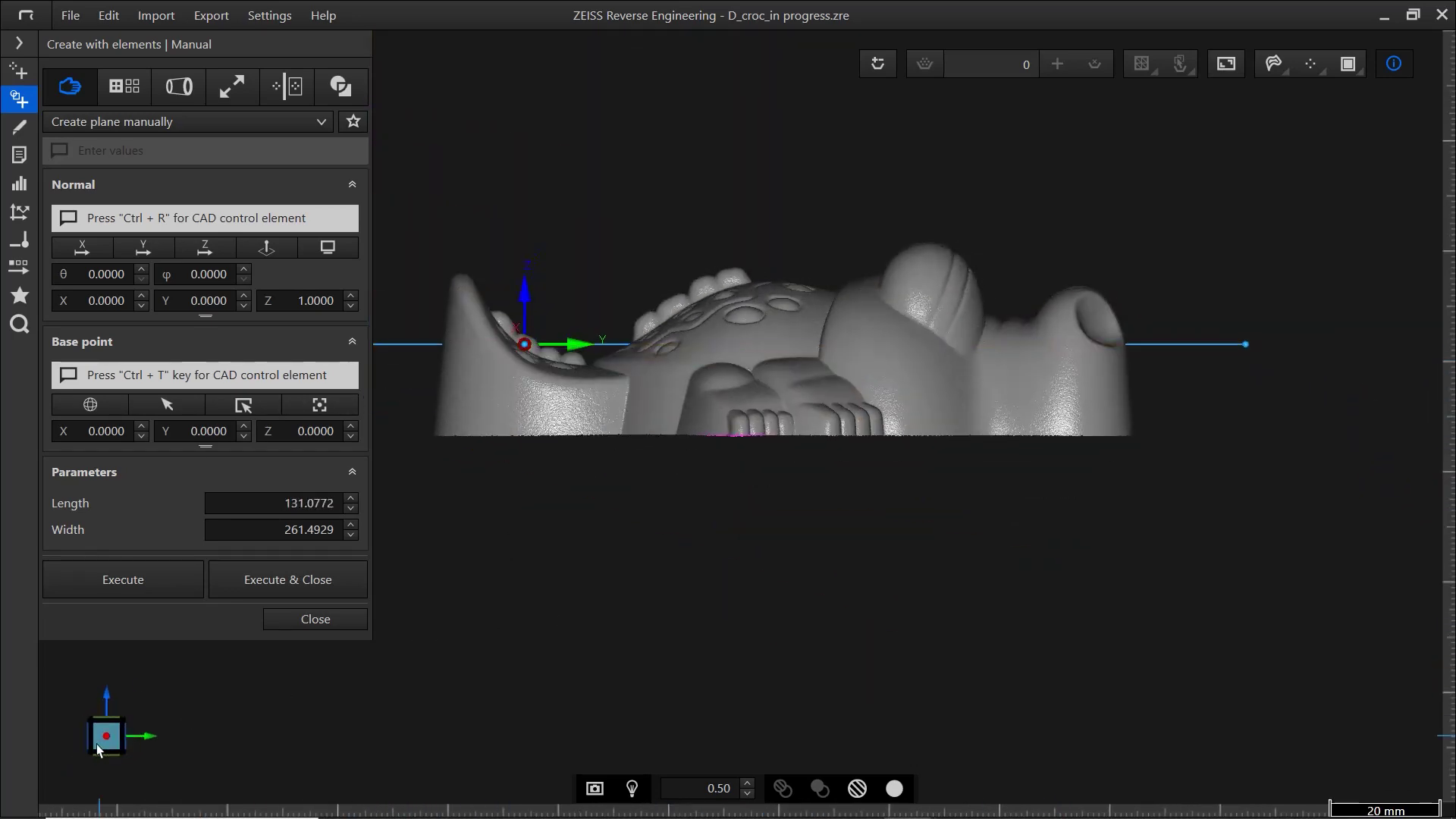
pyautogui.moveTo(810, 456); pyautogui.dragTo(810, 486)
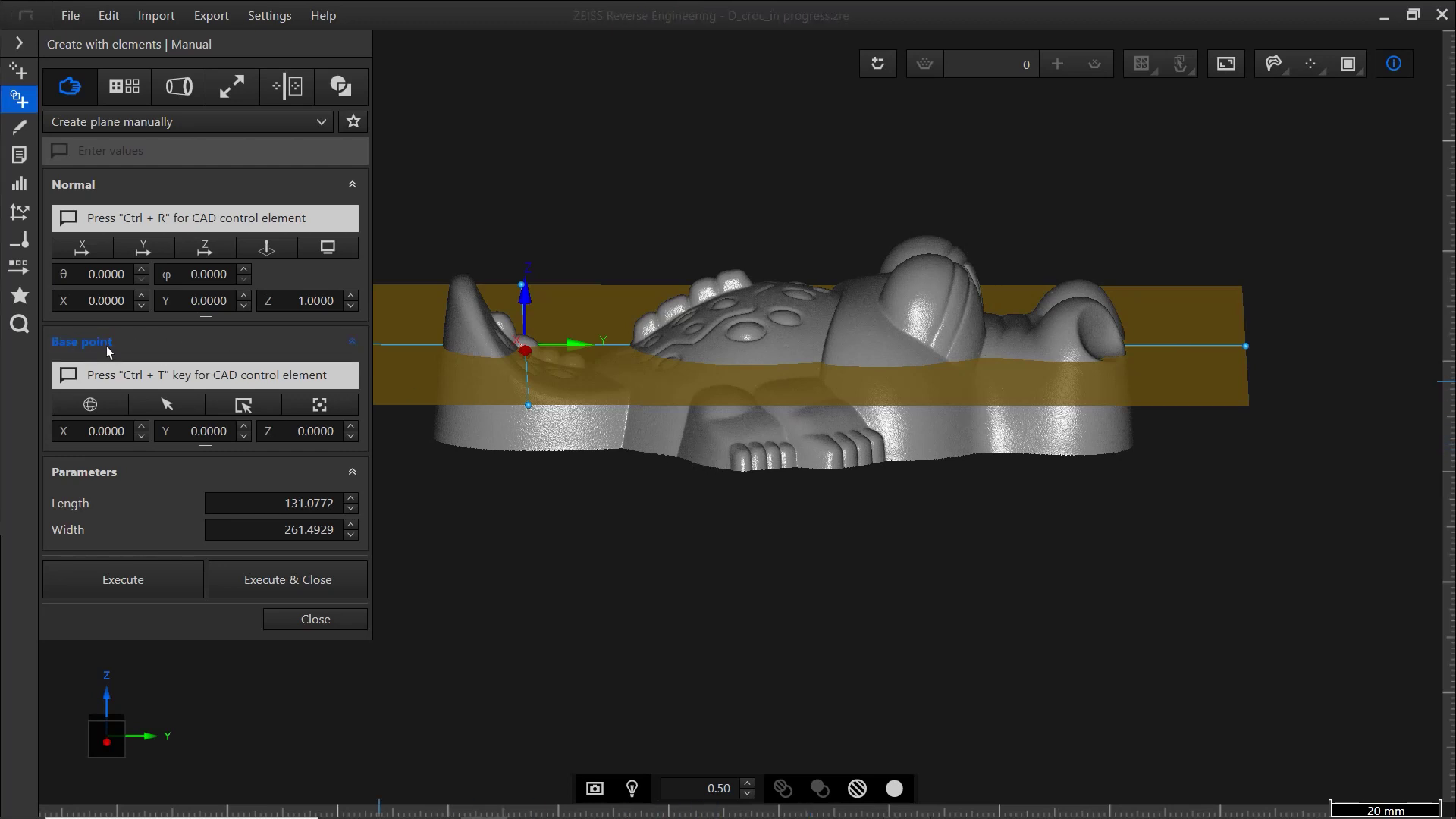
pyautogui.click(297, 430)
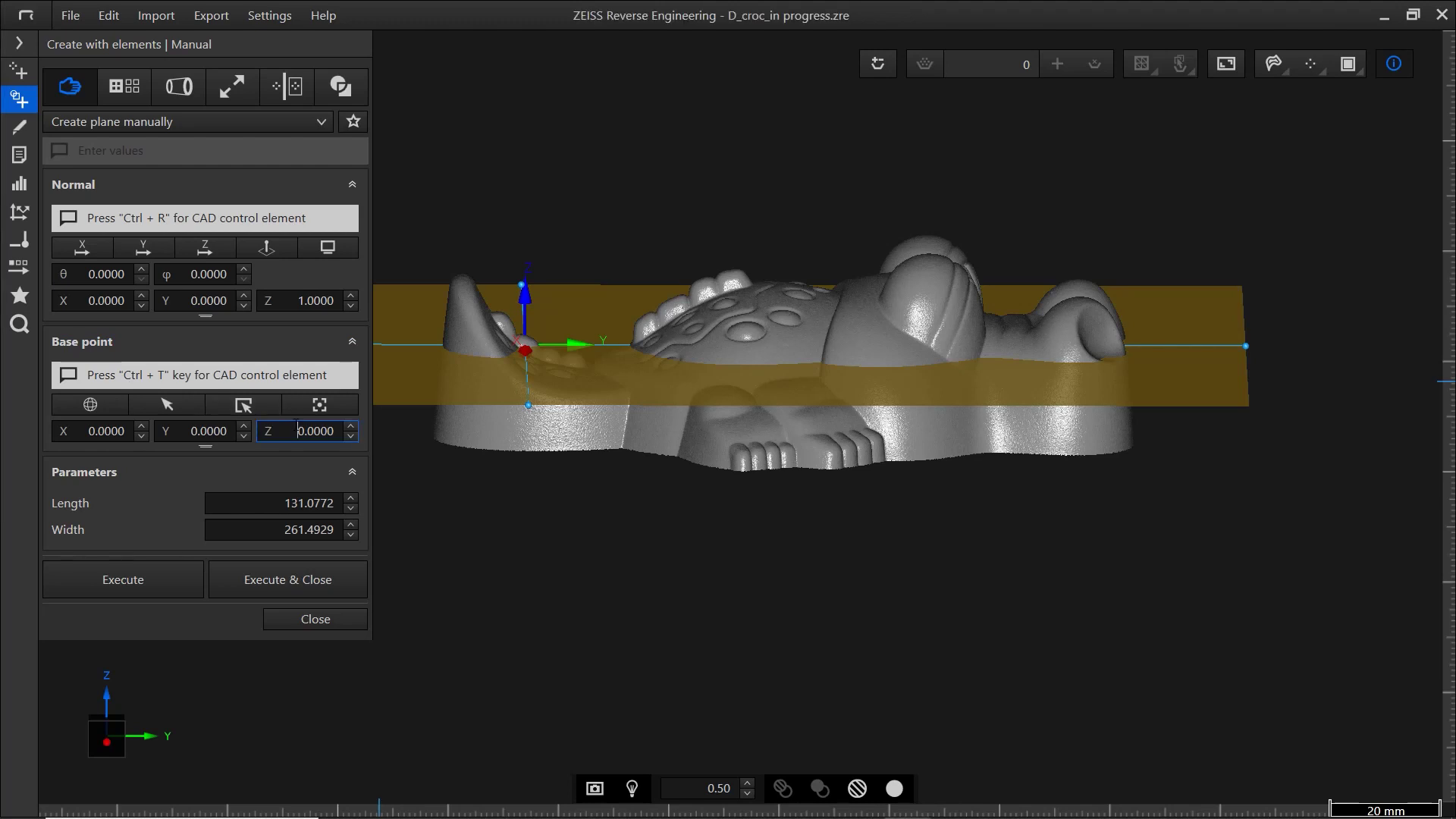
pyautogui.scroll(-3, 297, 430)
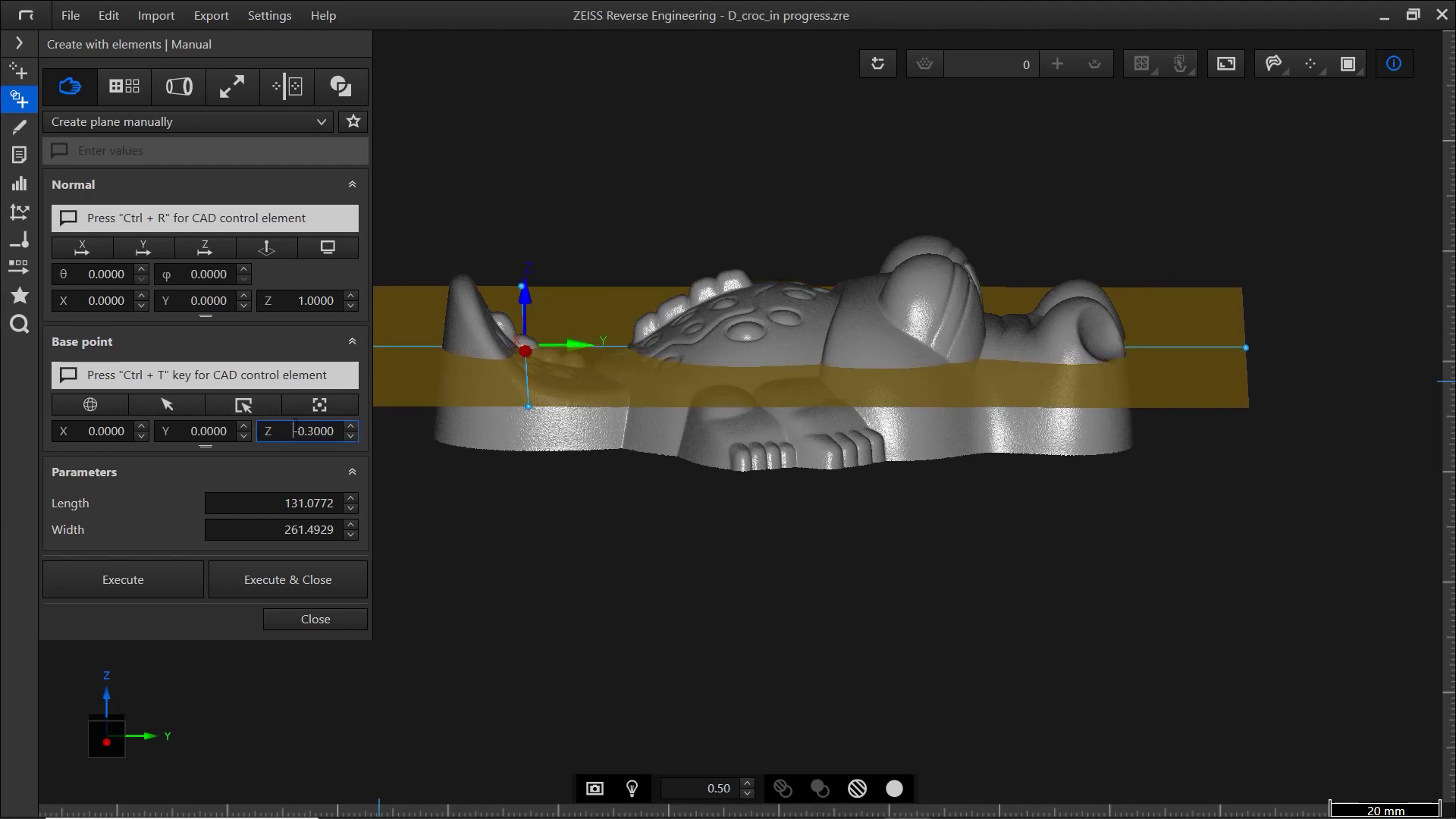
pyautogui.scroll(-20, 296, 430)
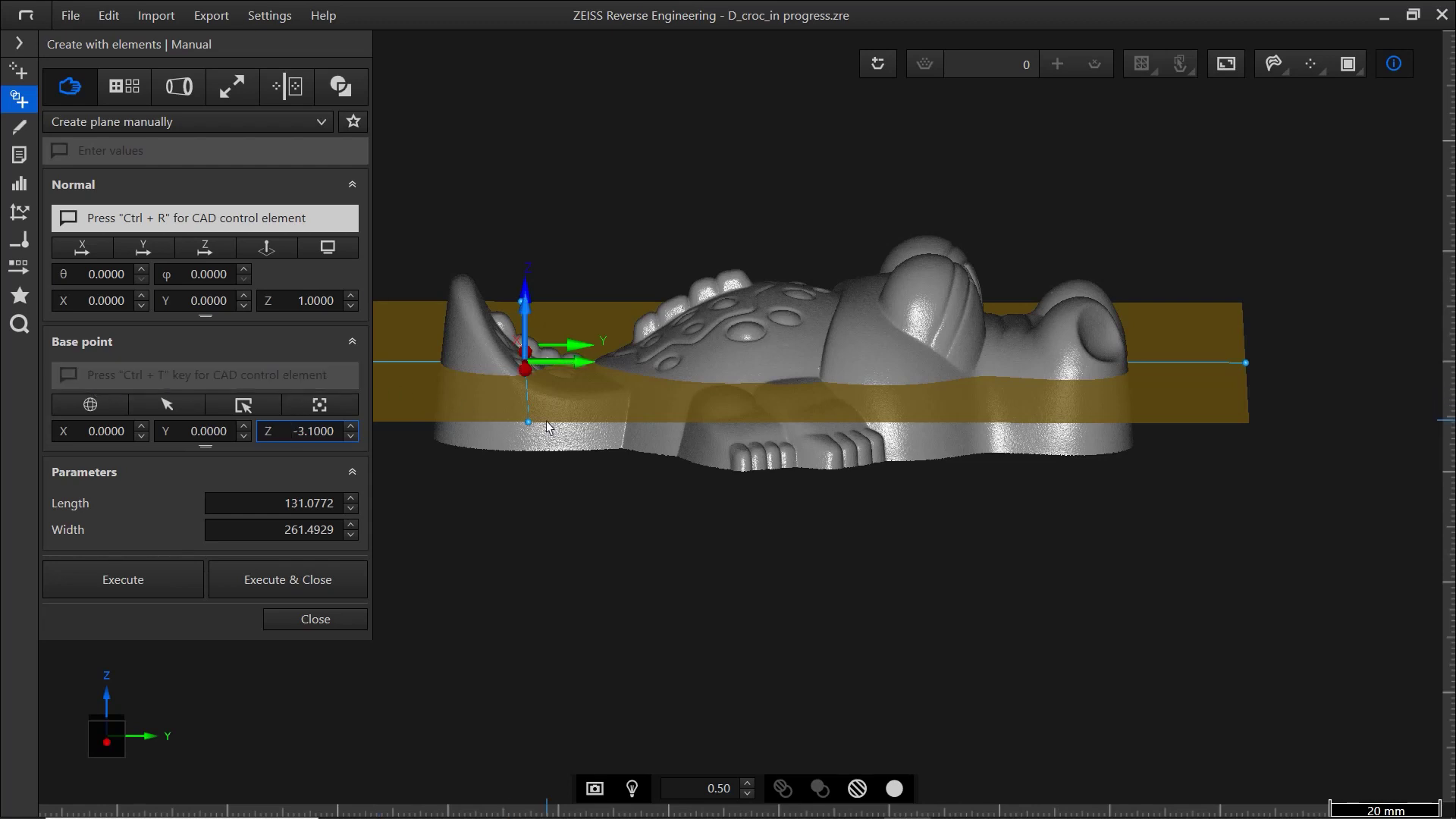
pyautogui.click(524, 346)
pyautogui.moveTo(524, 346); pyautogui.dragTo(530, 427)
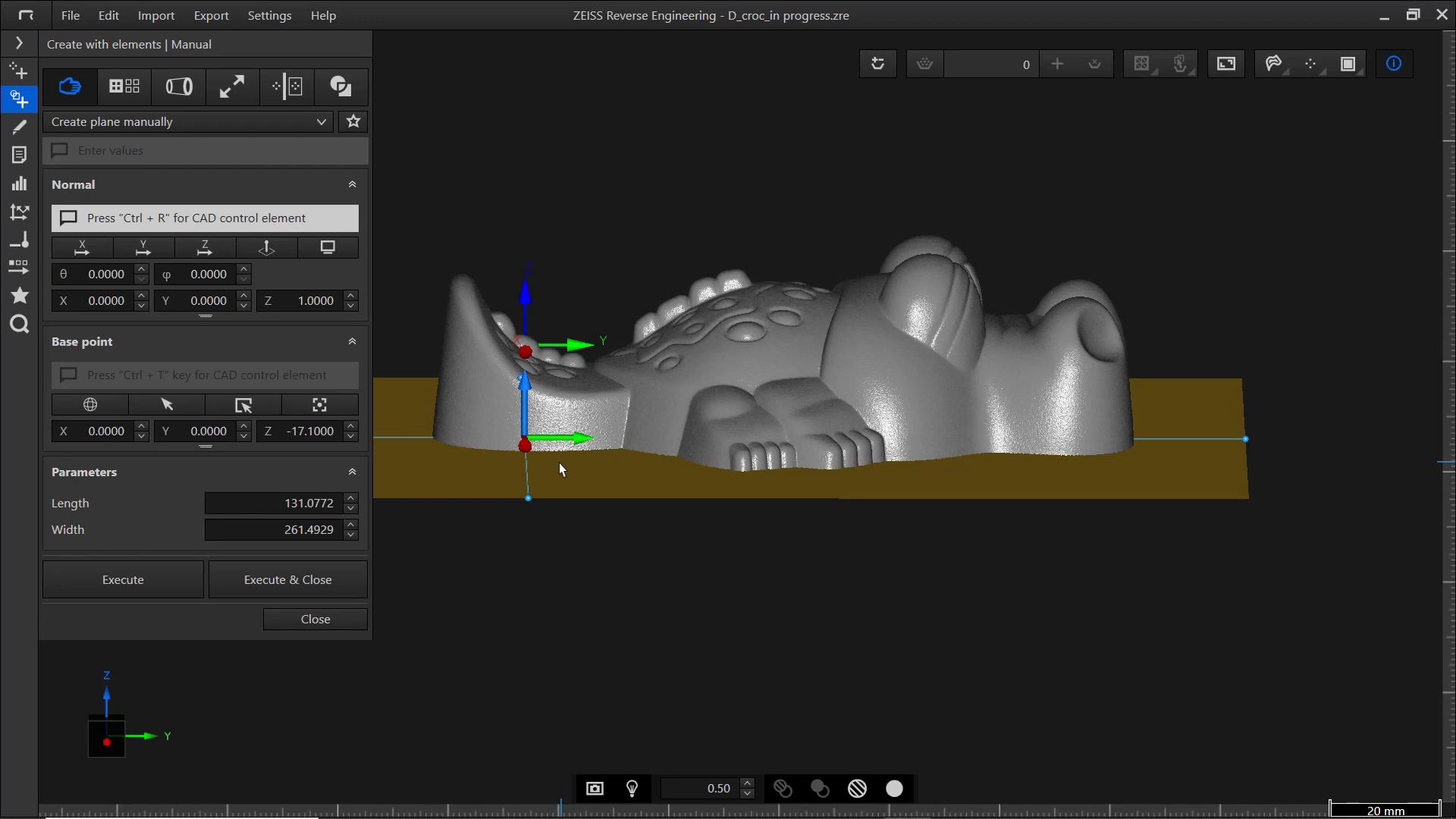
# Show Freeform surface.01 again, check the plane from several isometric views, and create it
pyautogui.click(23, 43)
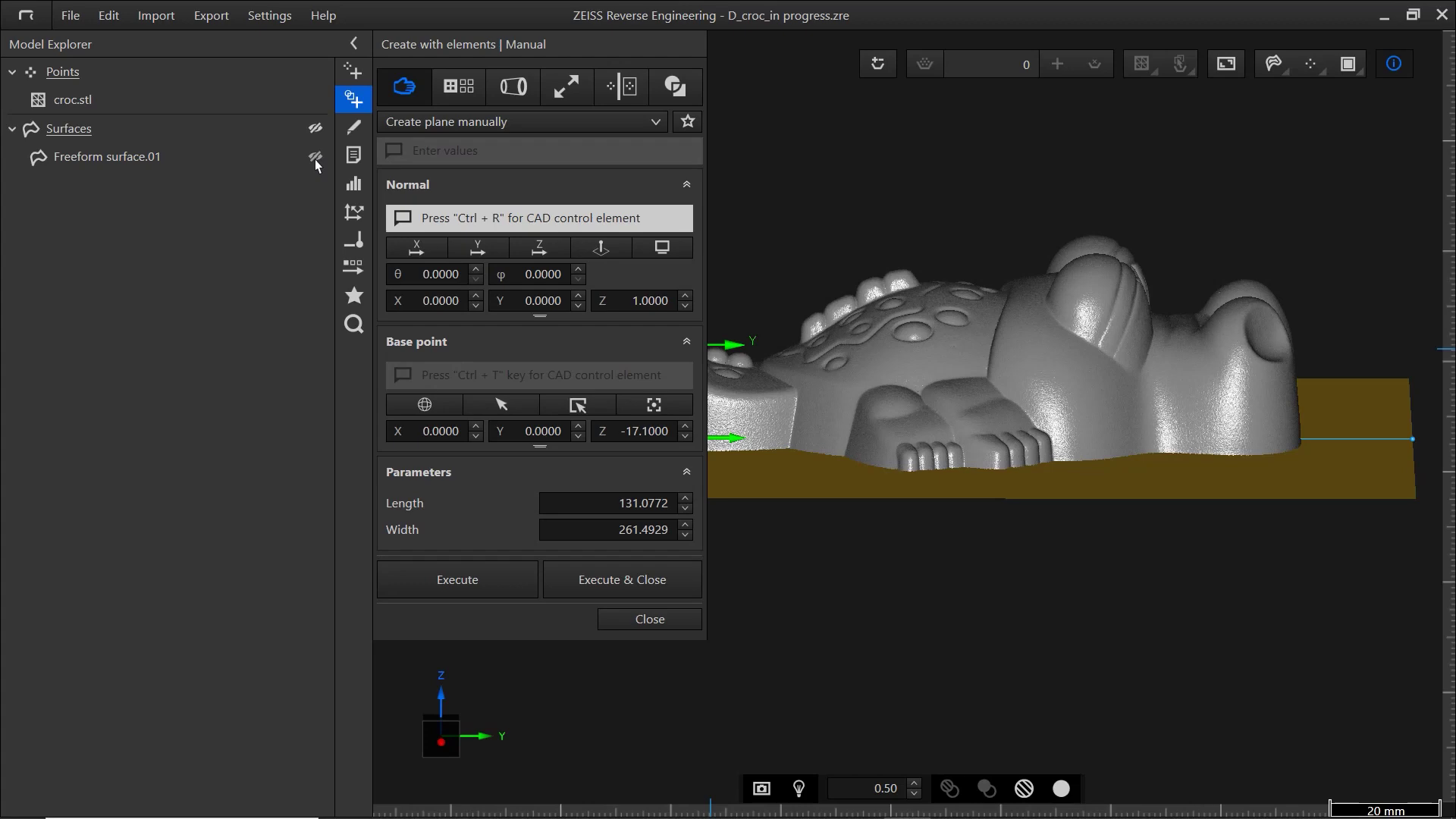
pyautogui.click(316, 158)
pyautogui.click(128, 722)
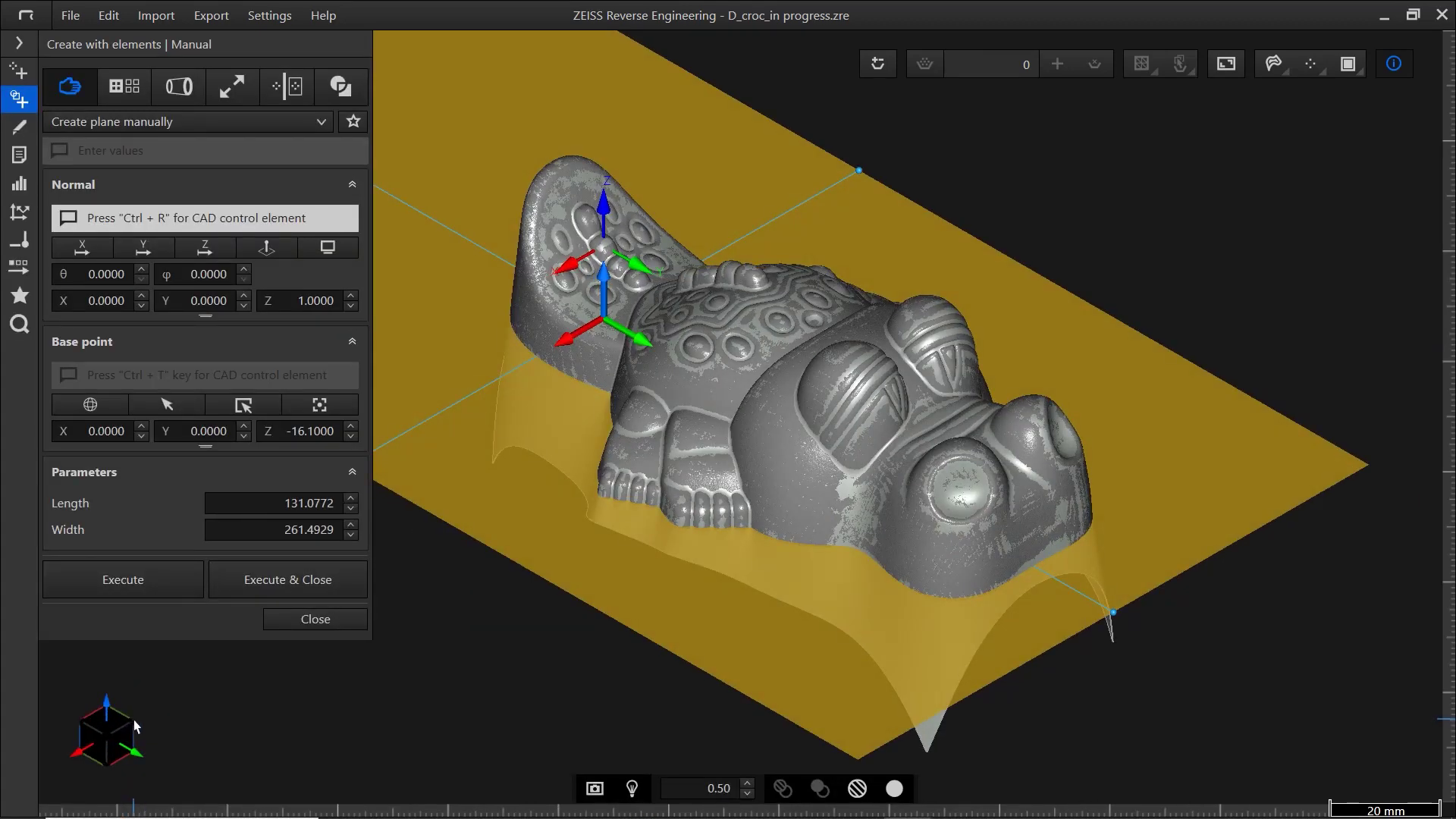
pyautogui.click(133, 721)
pyautogui.click(132, 727)
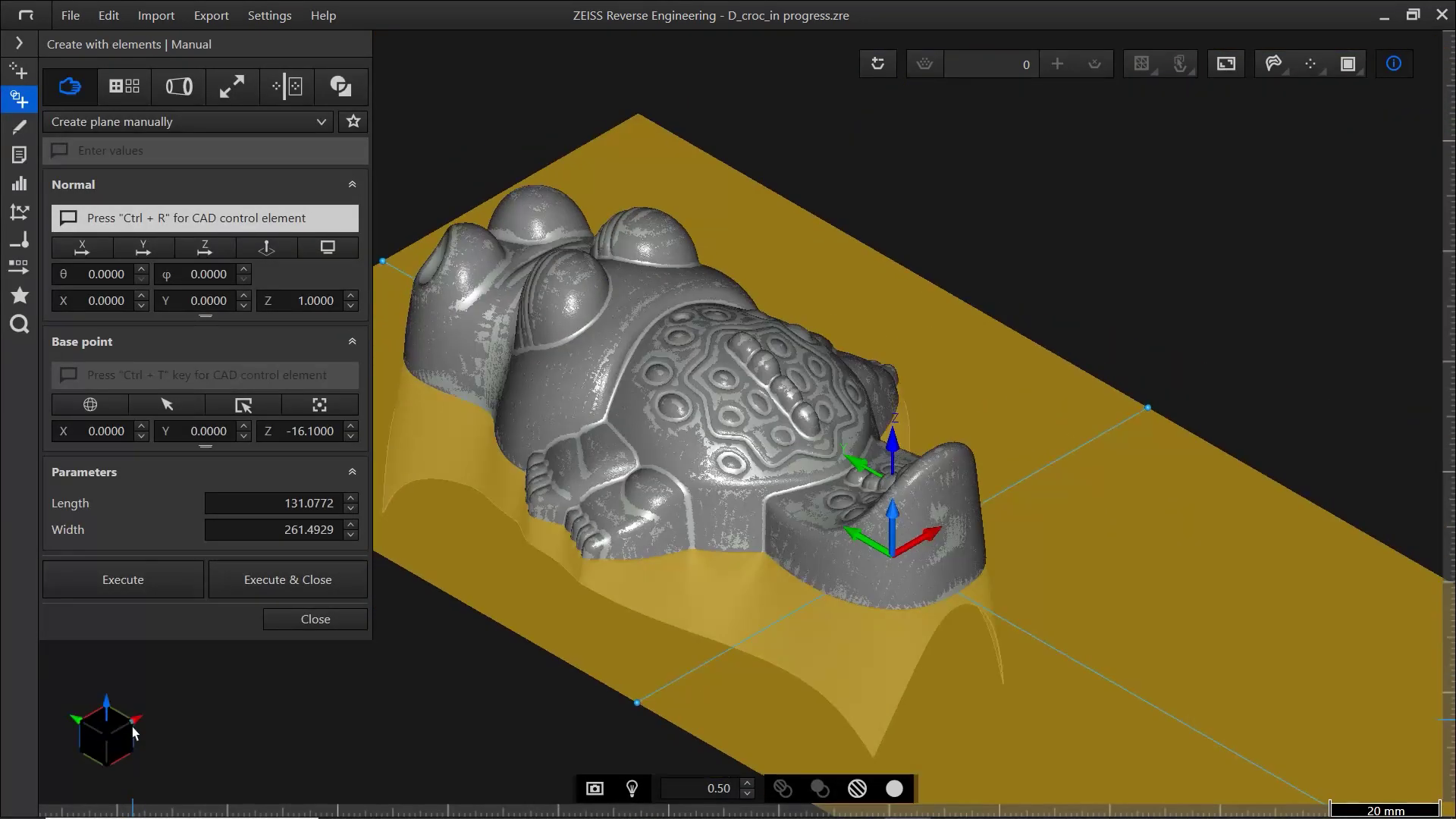
pyautogui.click(132, 727)
pyautogui.click(132, 727)
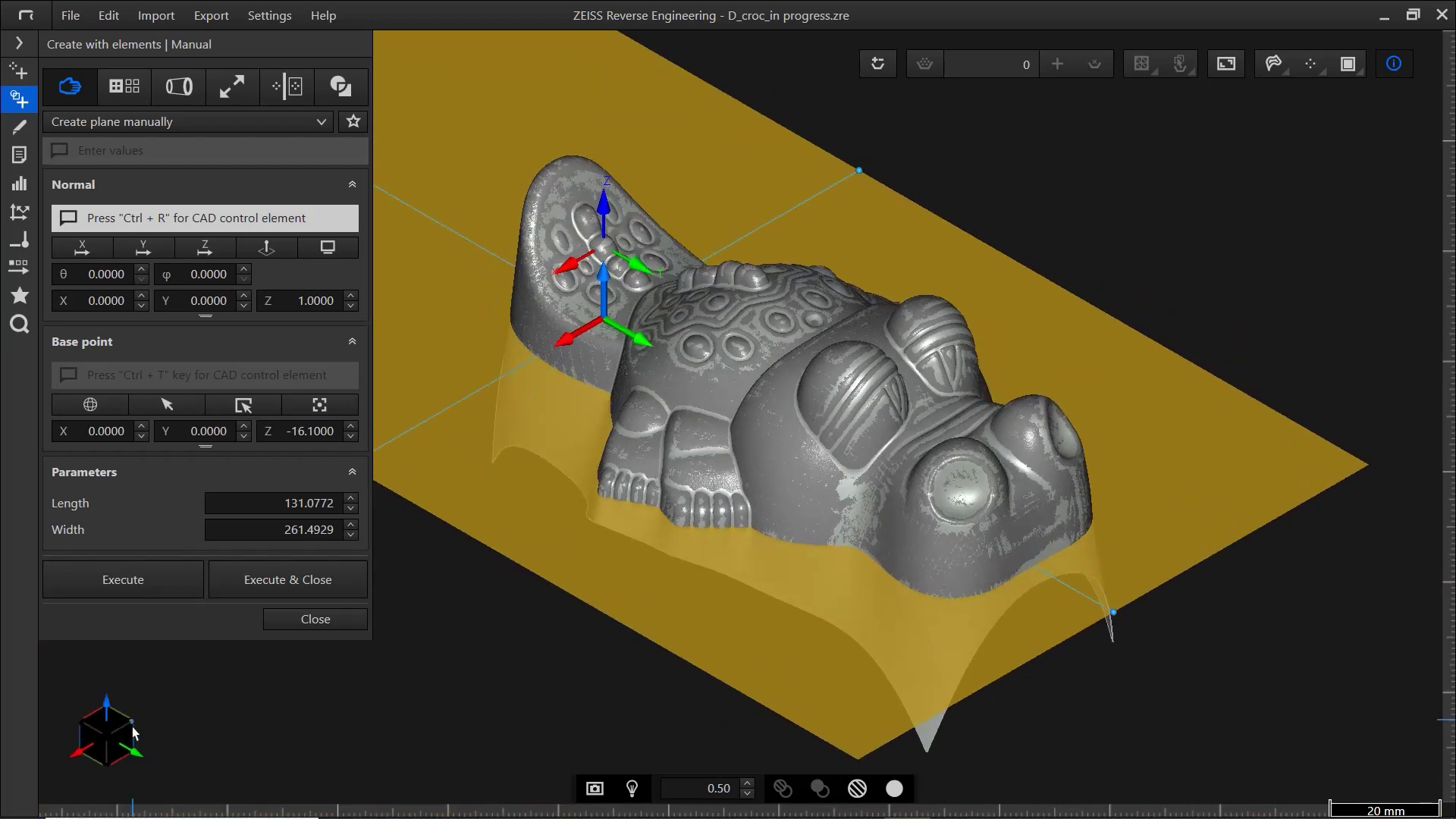
pyautogui.click(273, 588)
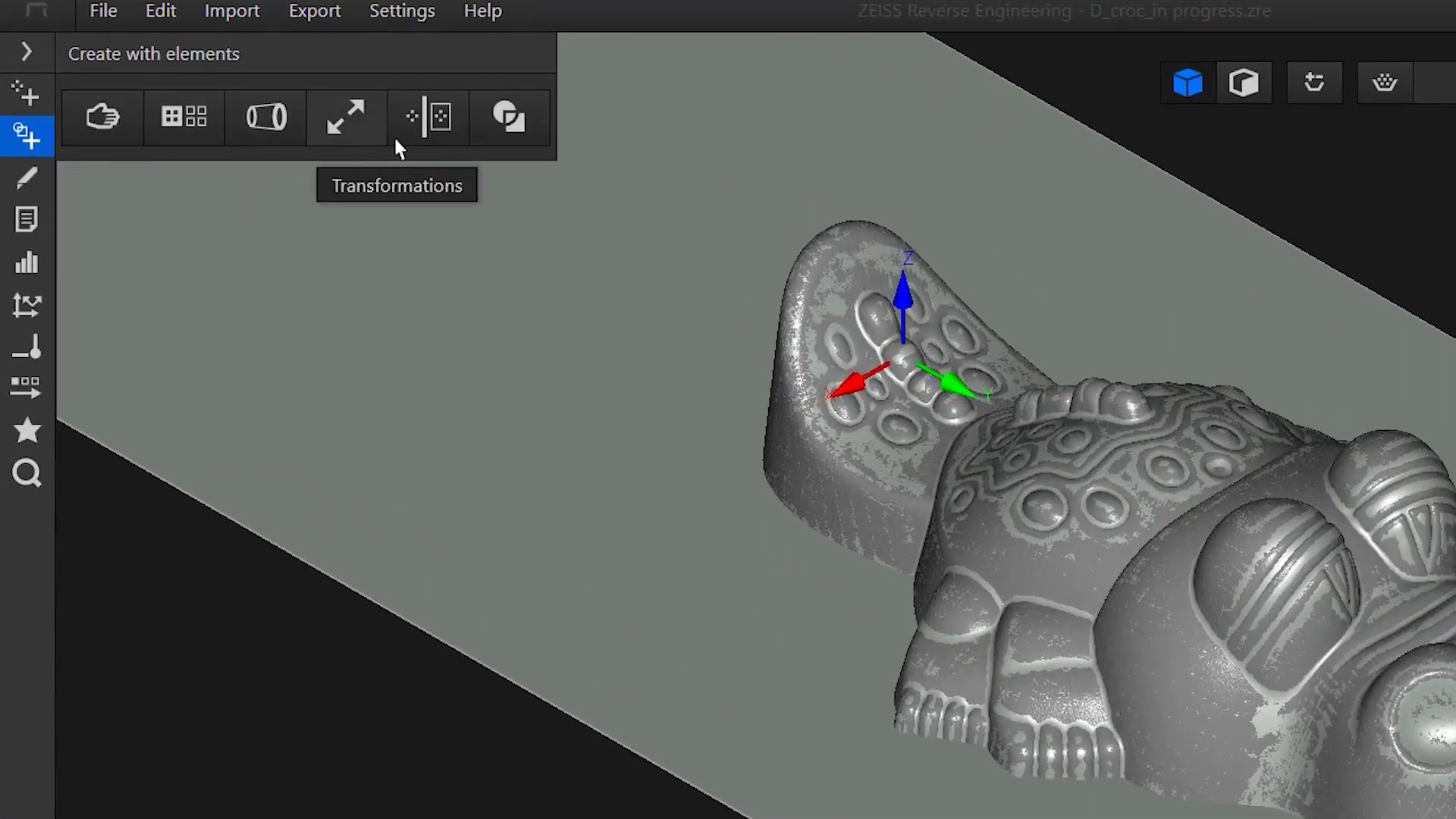
# Start Combine elements and hide the croc.stl scan
pyautogui.click(509, 133)
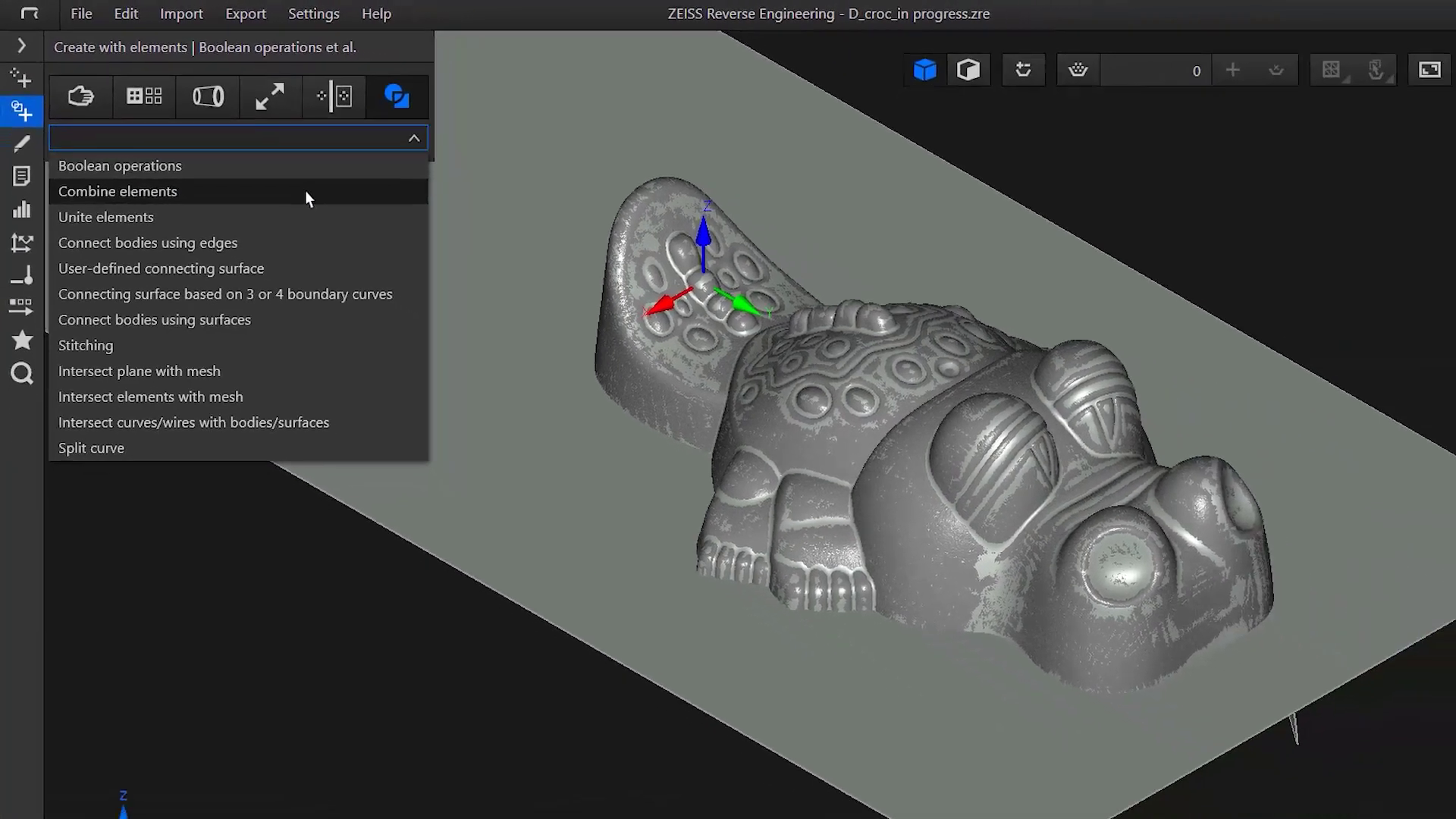
pyautogui.click(305, 190)
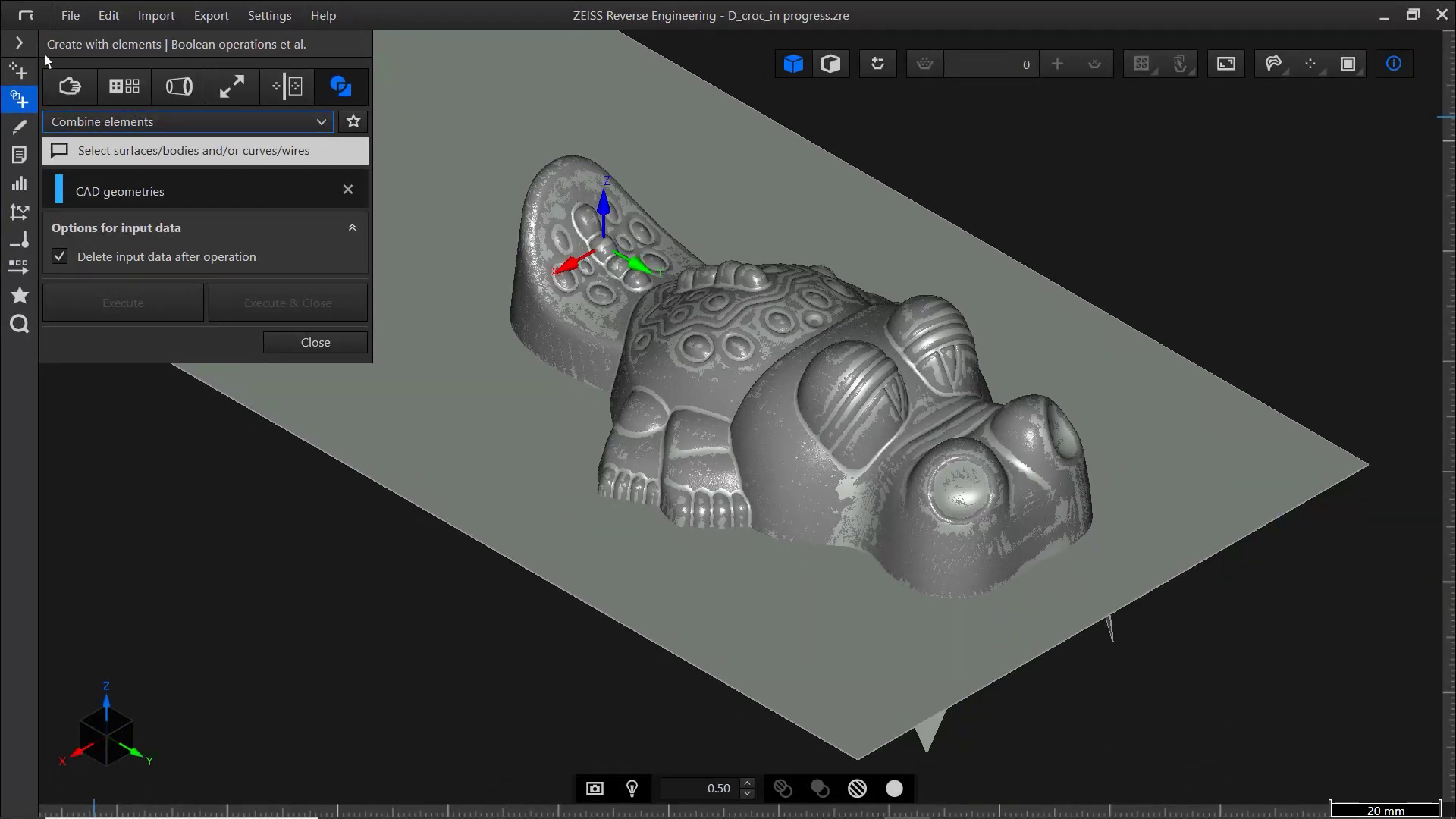
pyautogui.click(19, 43)
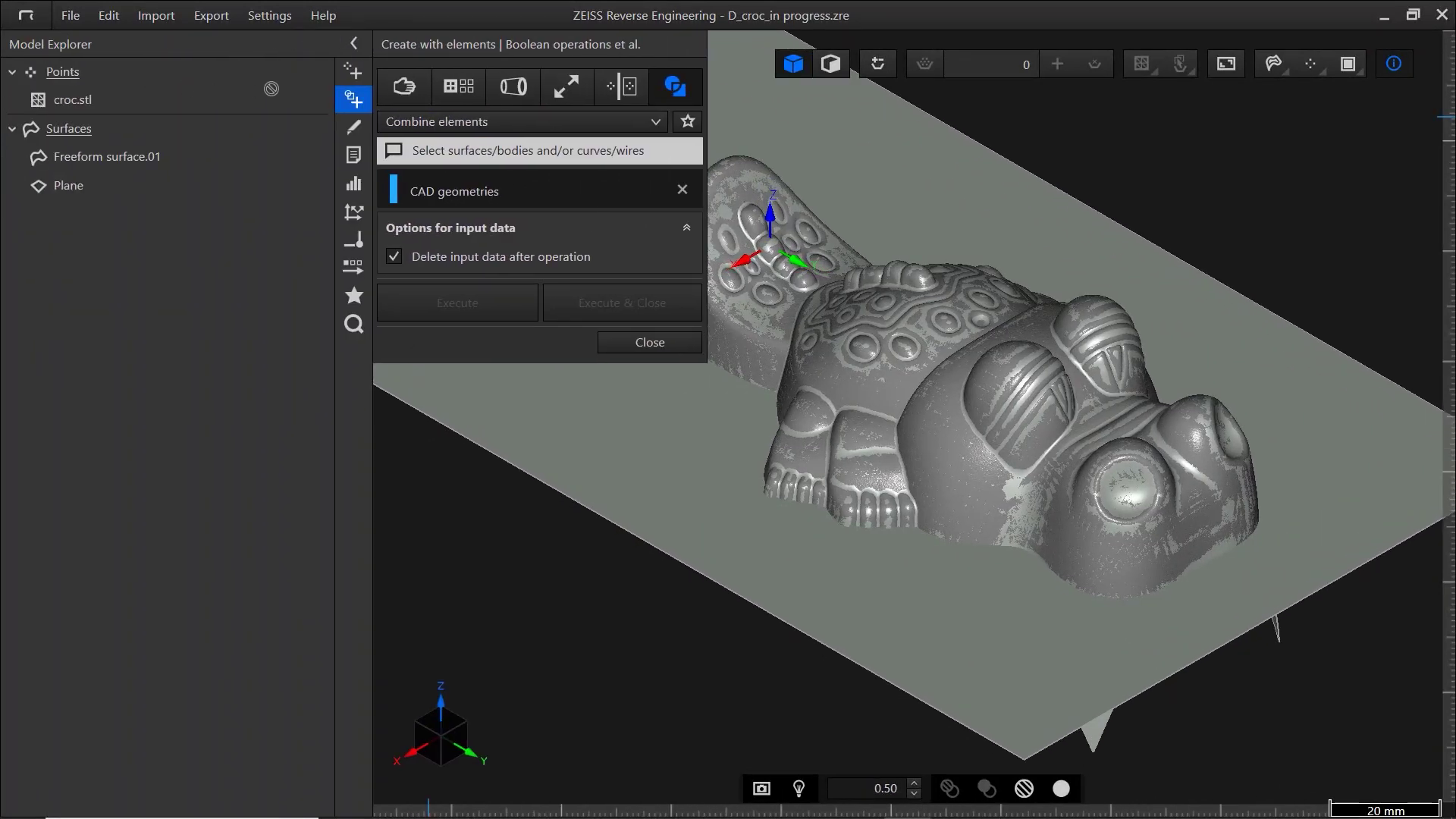
pyautogui.click(314, 100)
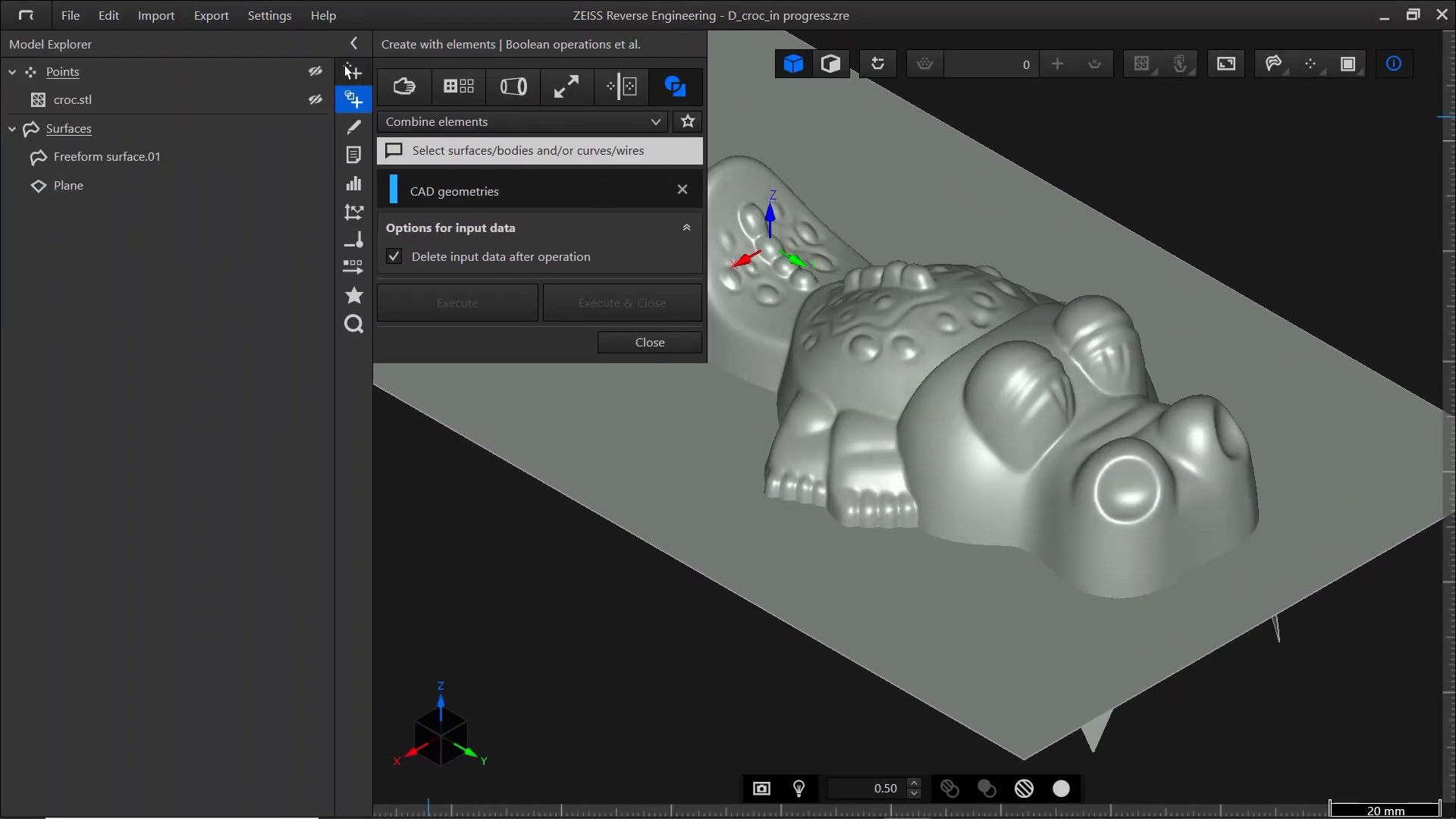
pyautogui.click(354, 43)
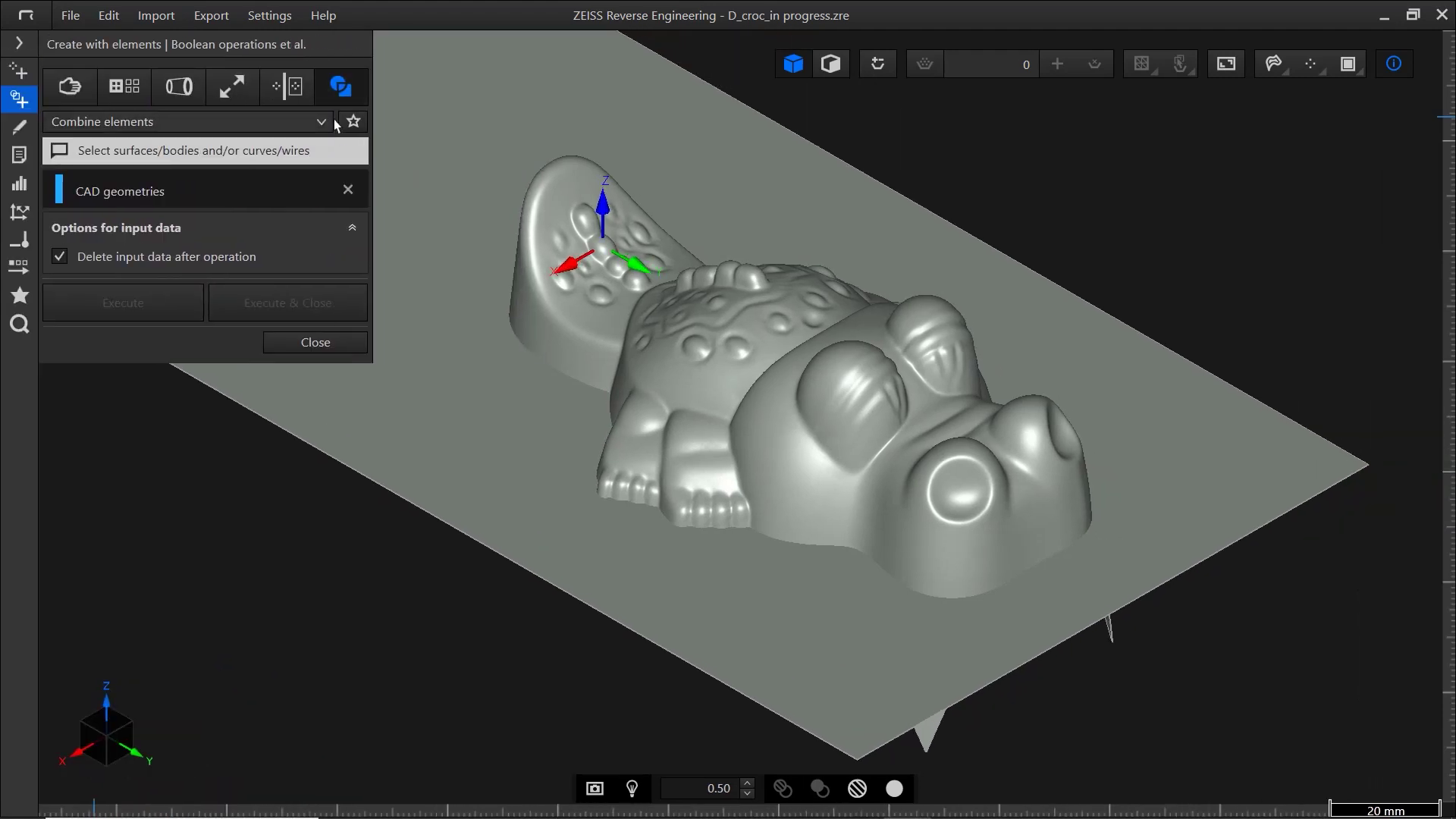
# Select the croc freeform surface and the base plane, keeping the original inputs
pyautogui.click(743, 368)
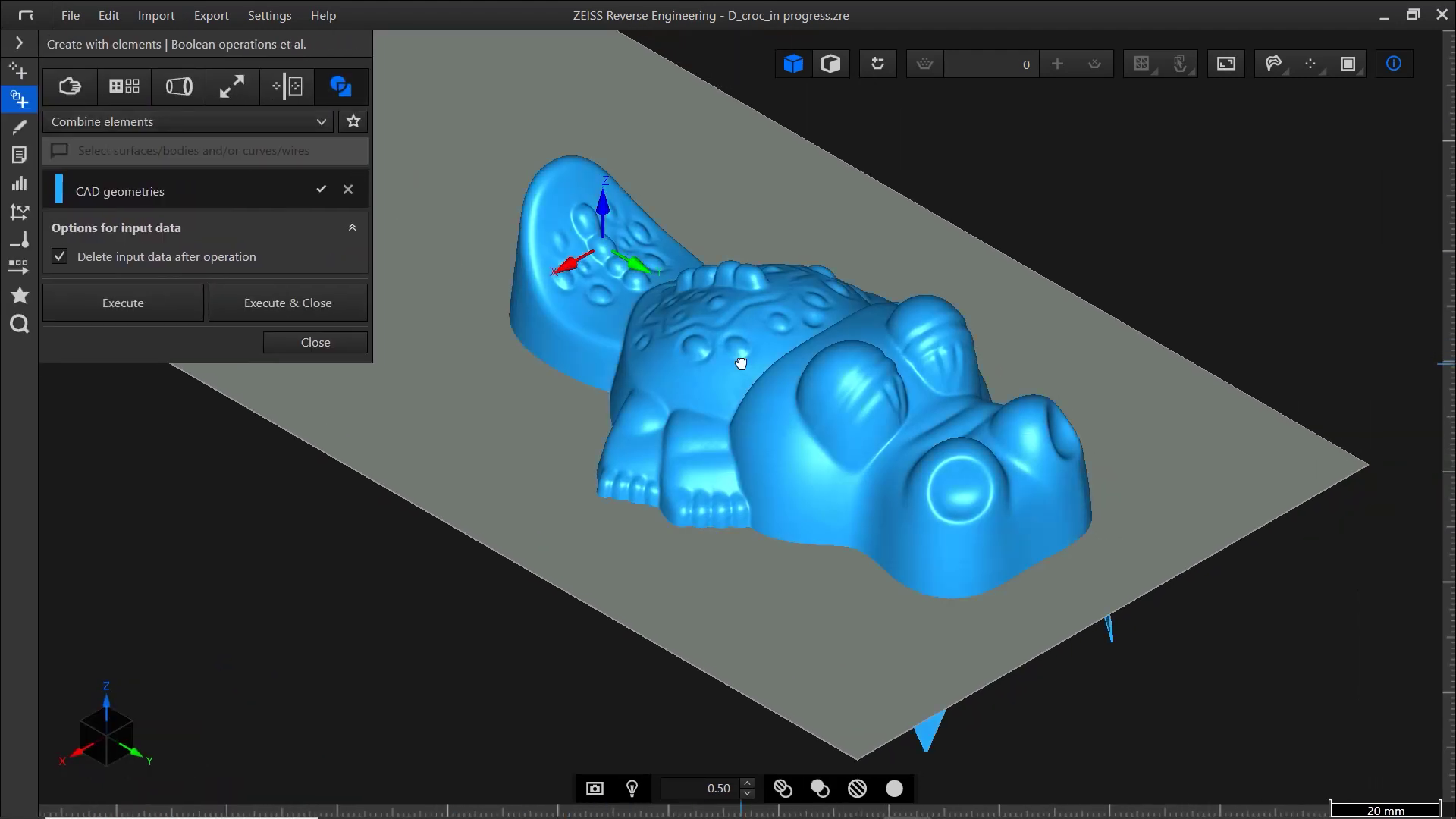
pyautogui.keyDown('ctrl'); pyautogui.click(534, 432); pyautogui.keyUp('ctrl')
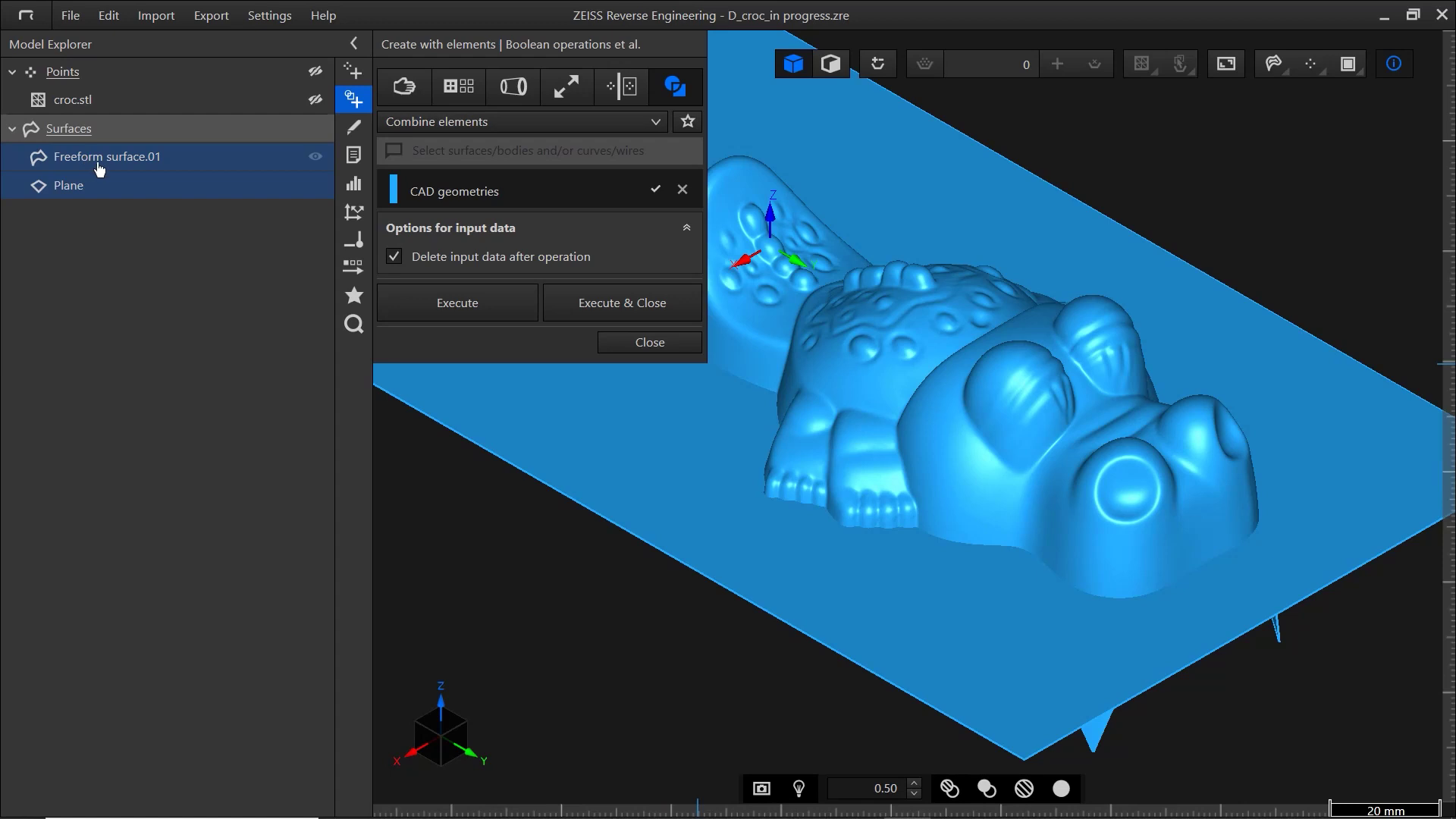
pyautogui.moveTo(99, 185)
pyautogui.click(597, 303)
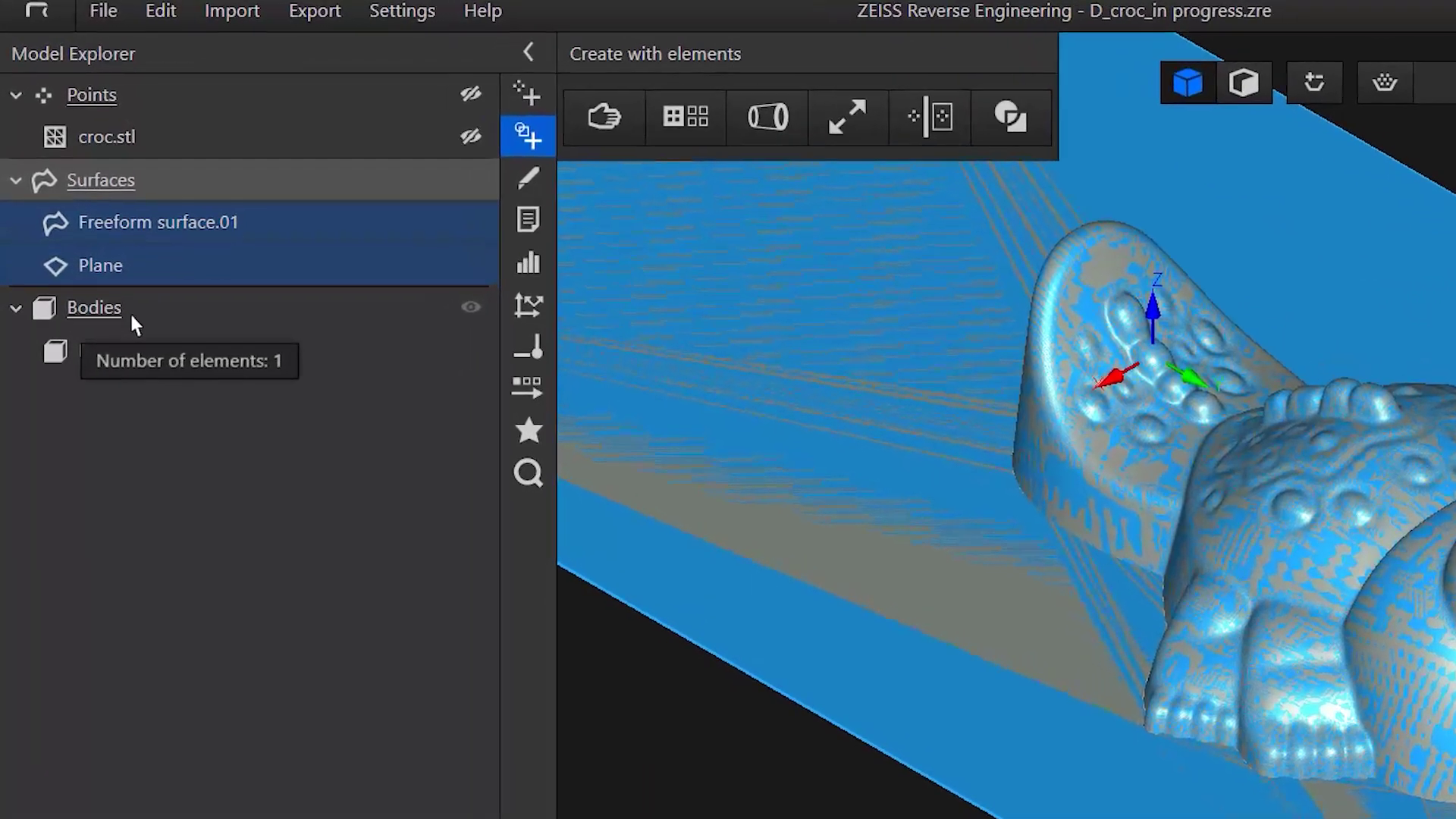
# Hide the original surfaces, enable highlighting, orbit to a side view, and switch to face selection
pyautogui.moveTo(110, 359)
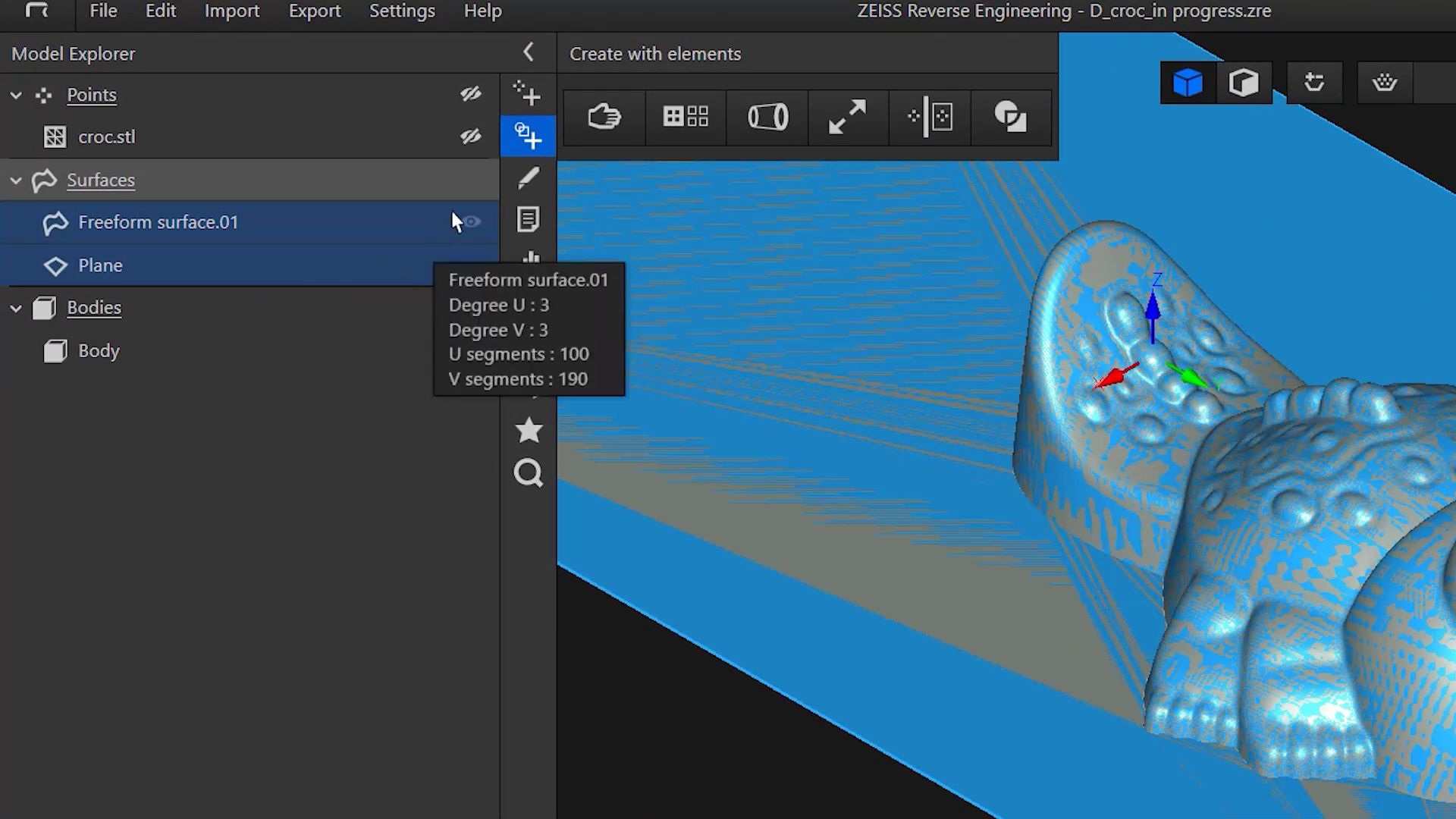
pyautogui.click(471, 181)
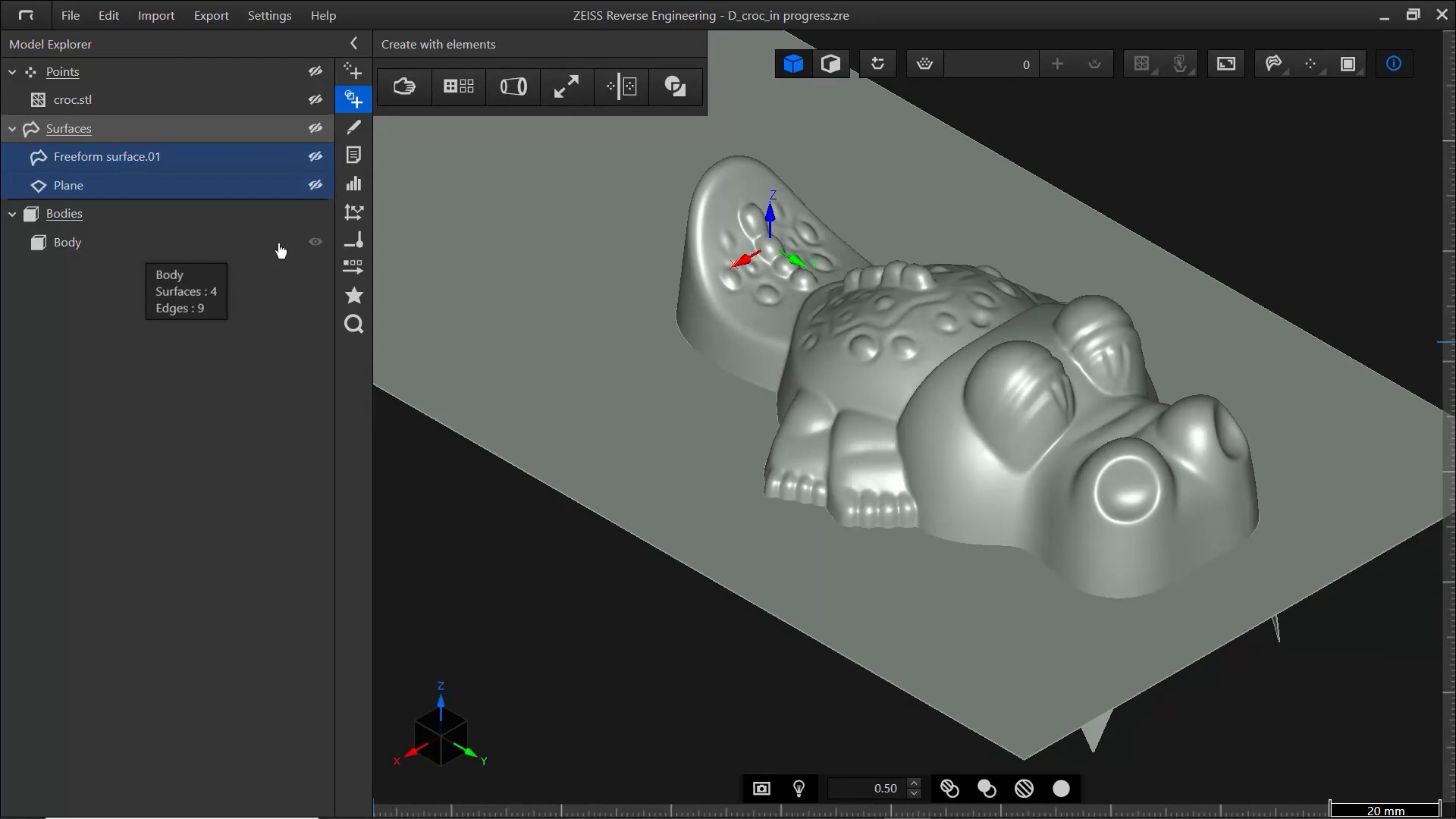
pyautogui.click(799, 788)
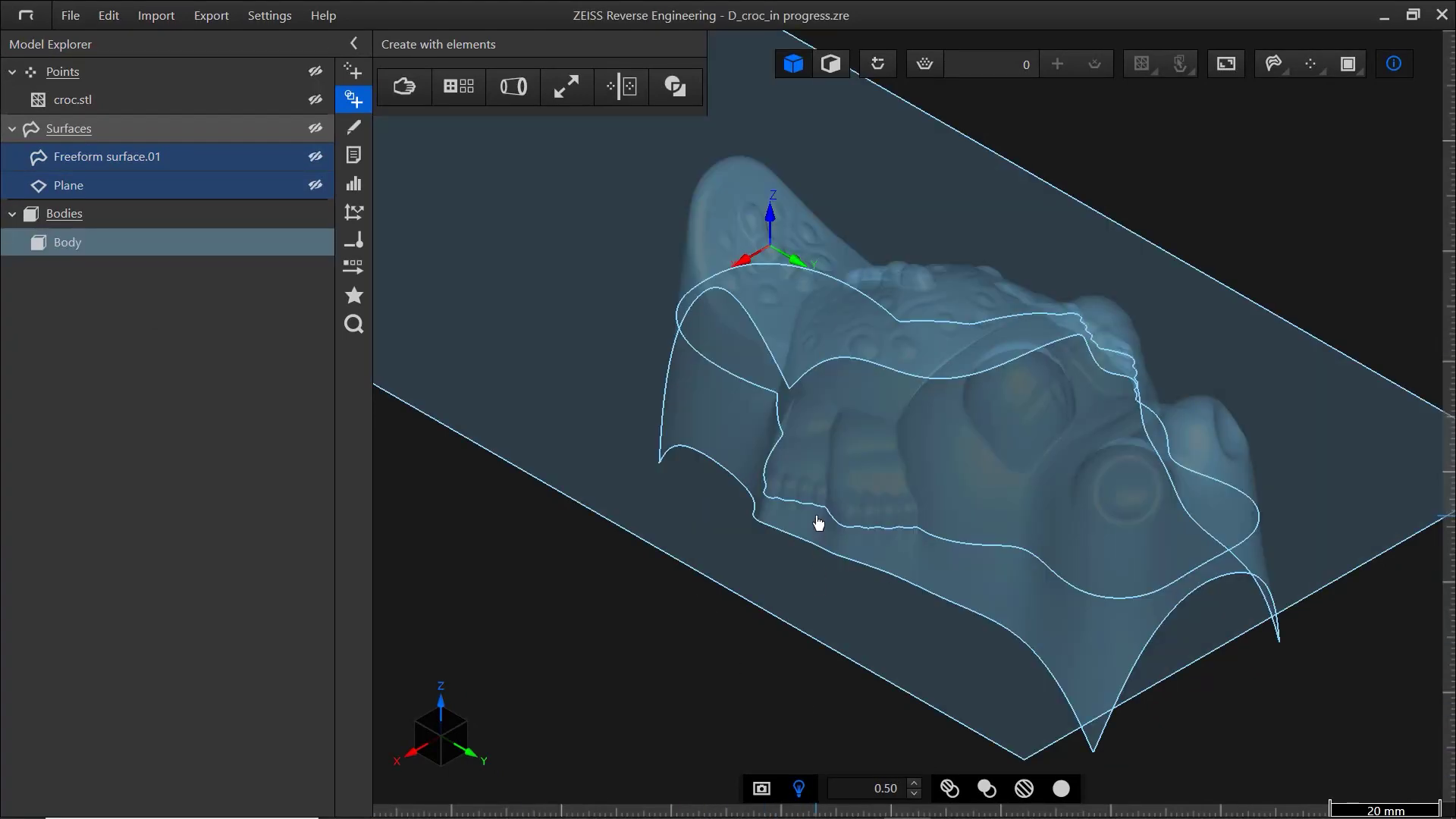
pyautogui.moveTo(818, 523); pyautogui.dragTo(817, 403)
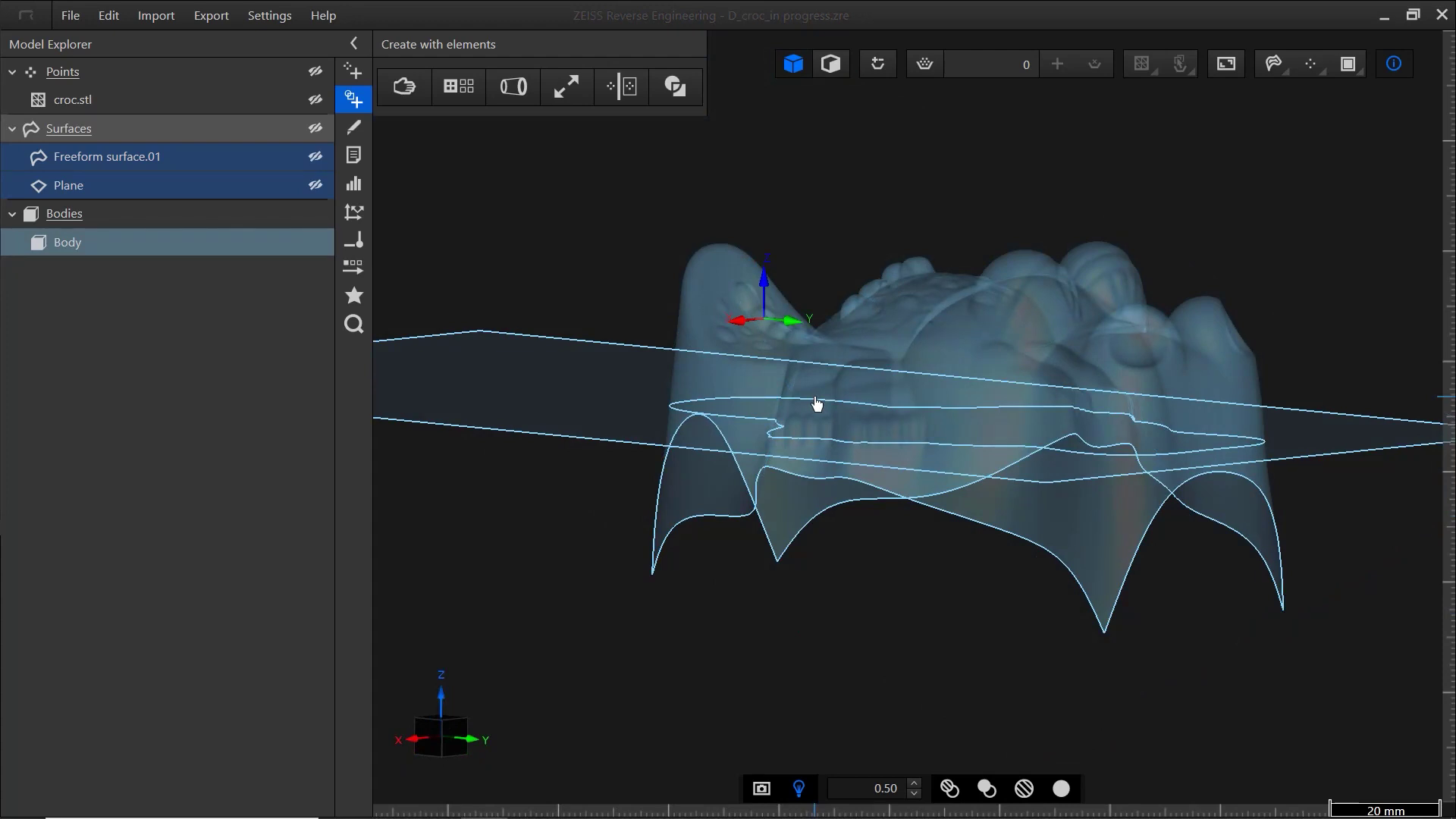
pyautogui.click(830, 64)
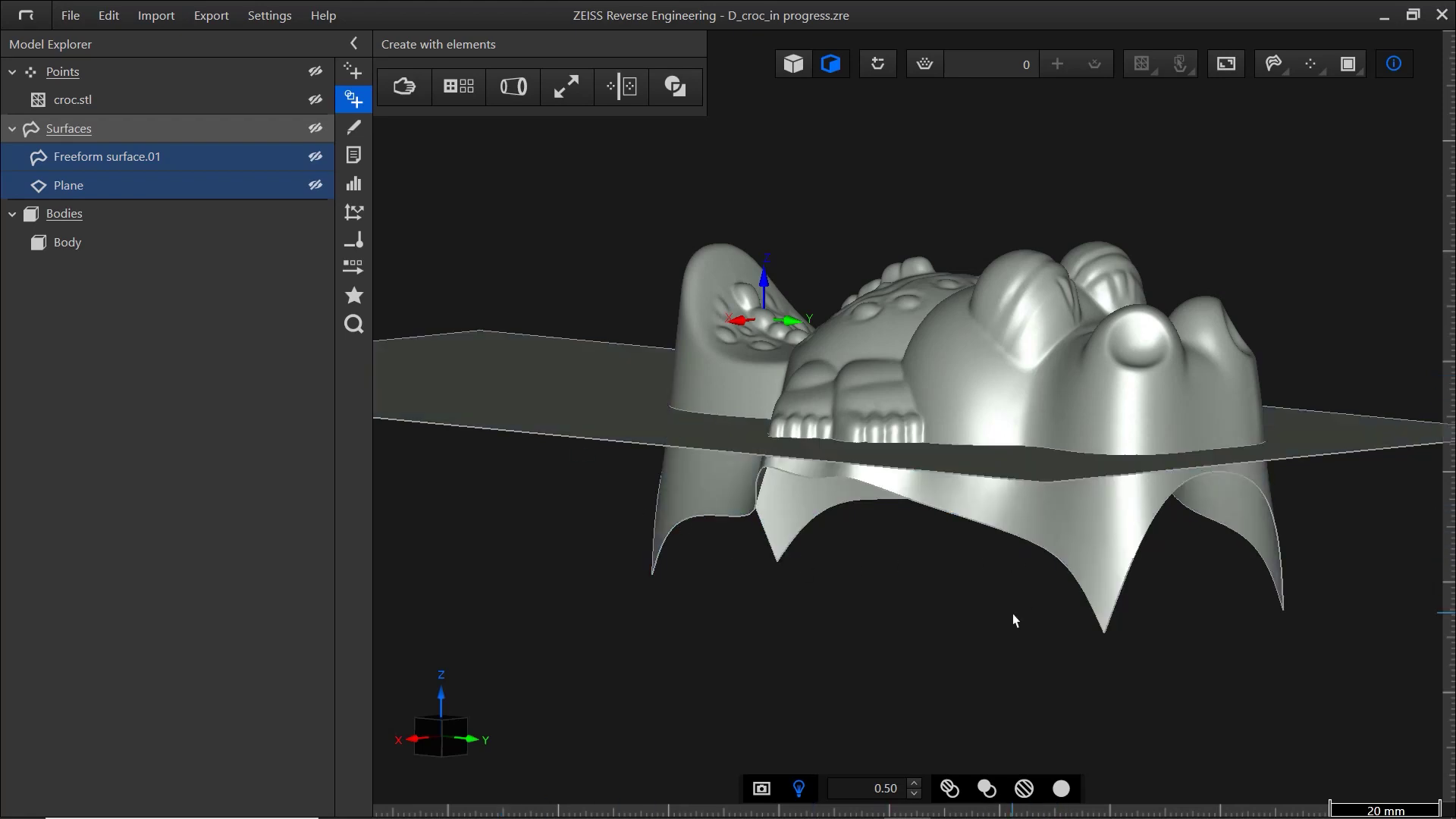
# Delete the excess plane and skirt faces below the croc, then show croc.stl for comparison
pyautogui.click(1104, 527)
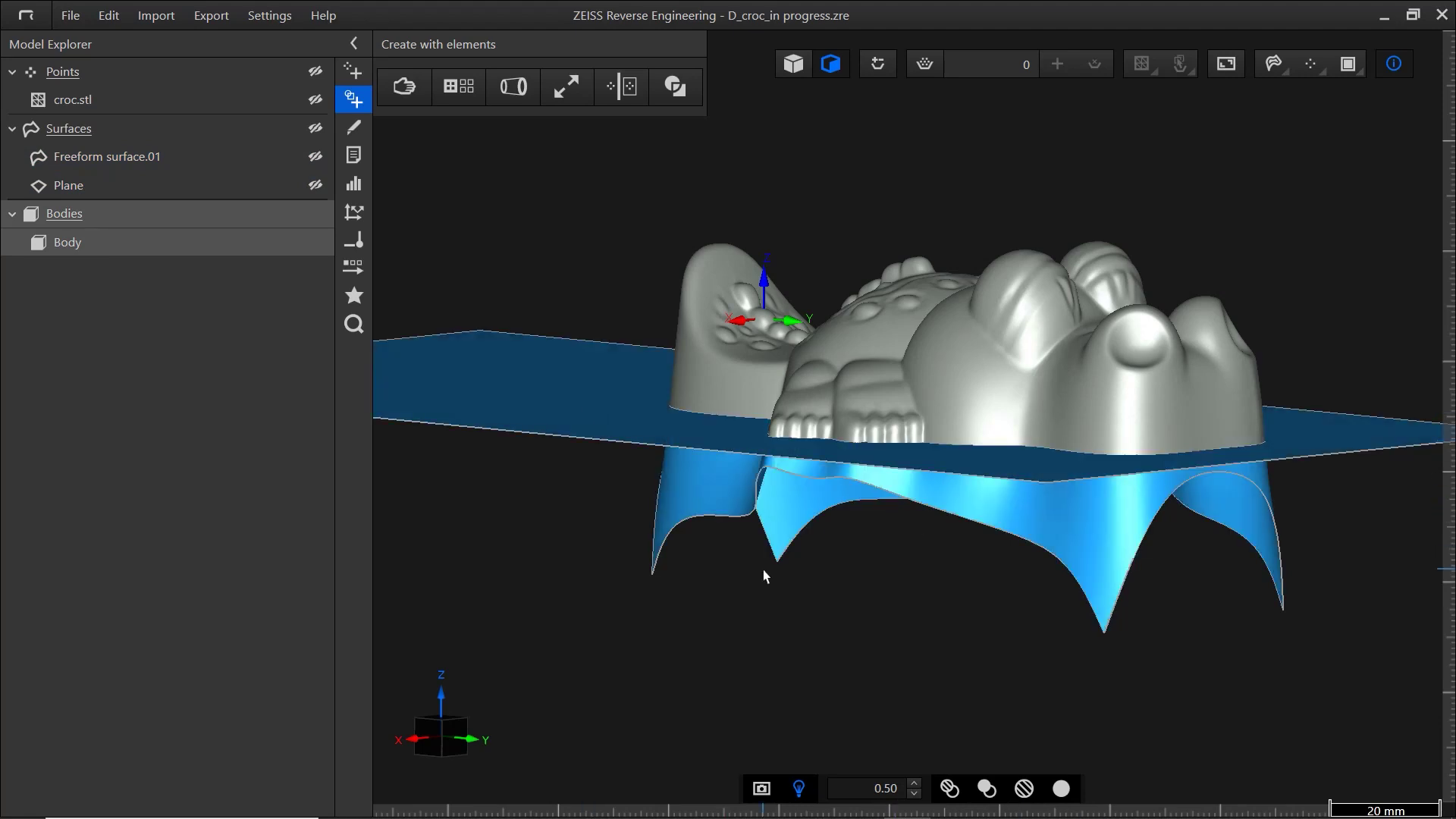
pyautogui.moveTo(764, 576); pyautogui.dragTo(839, 394)
pyautogui.rightClick(839, 394)
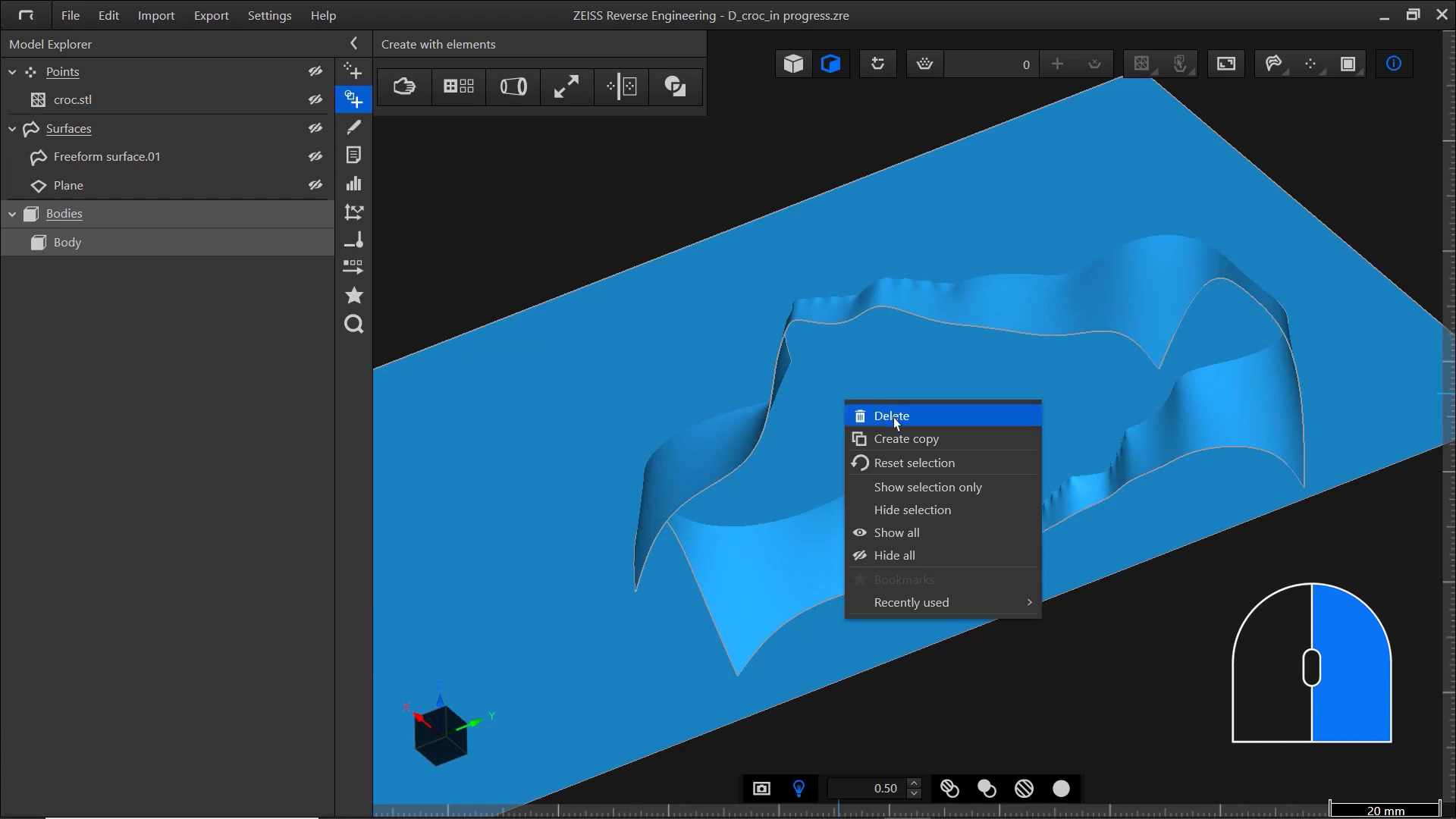
pyautogui.press('Delete')
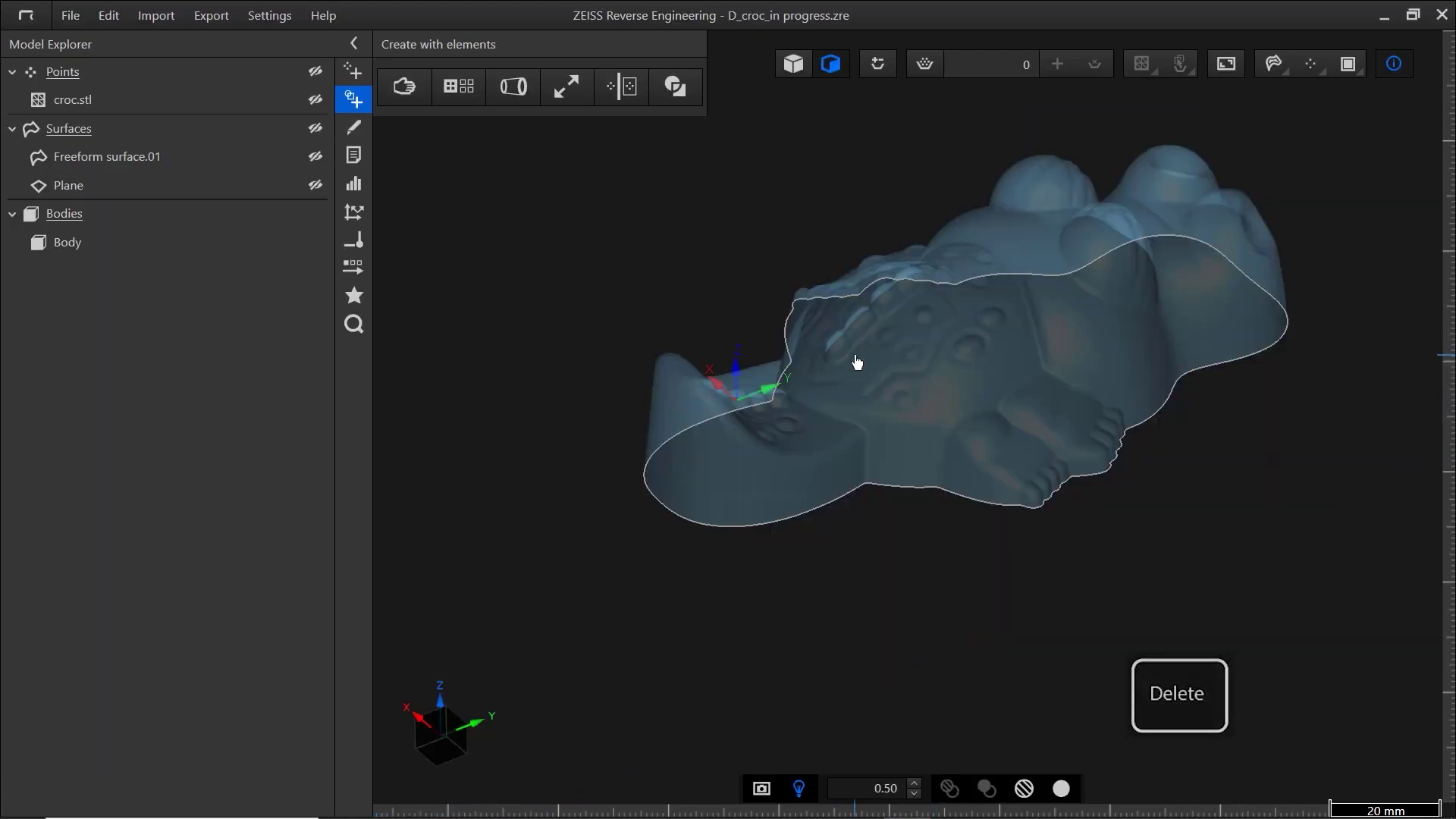
pyautogui.moveTo(881, 354); pyautogui.dragTo(845, 637)
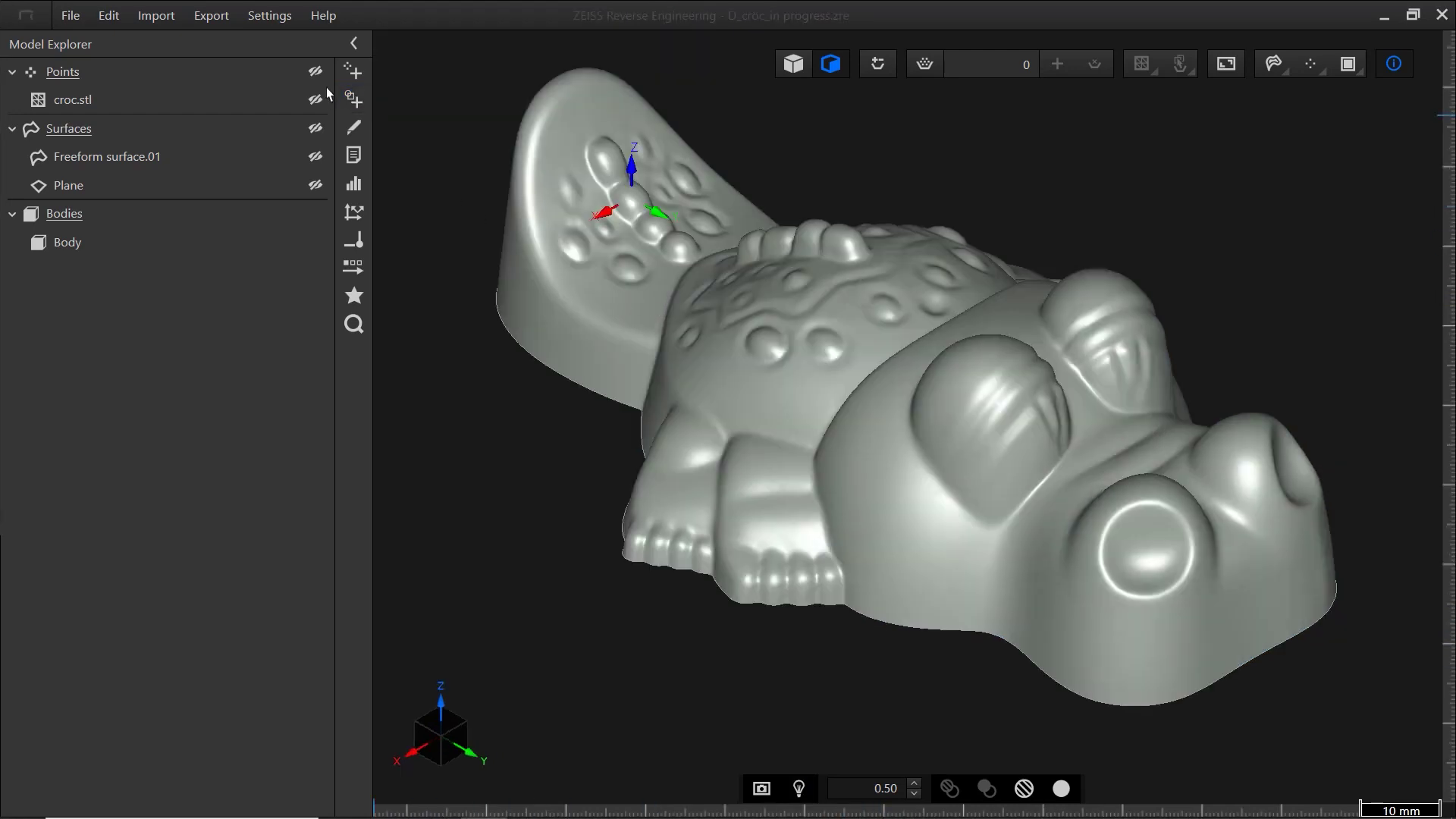
pyautogui.click(318, 103)
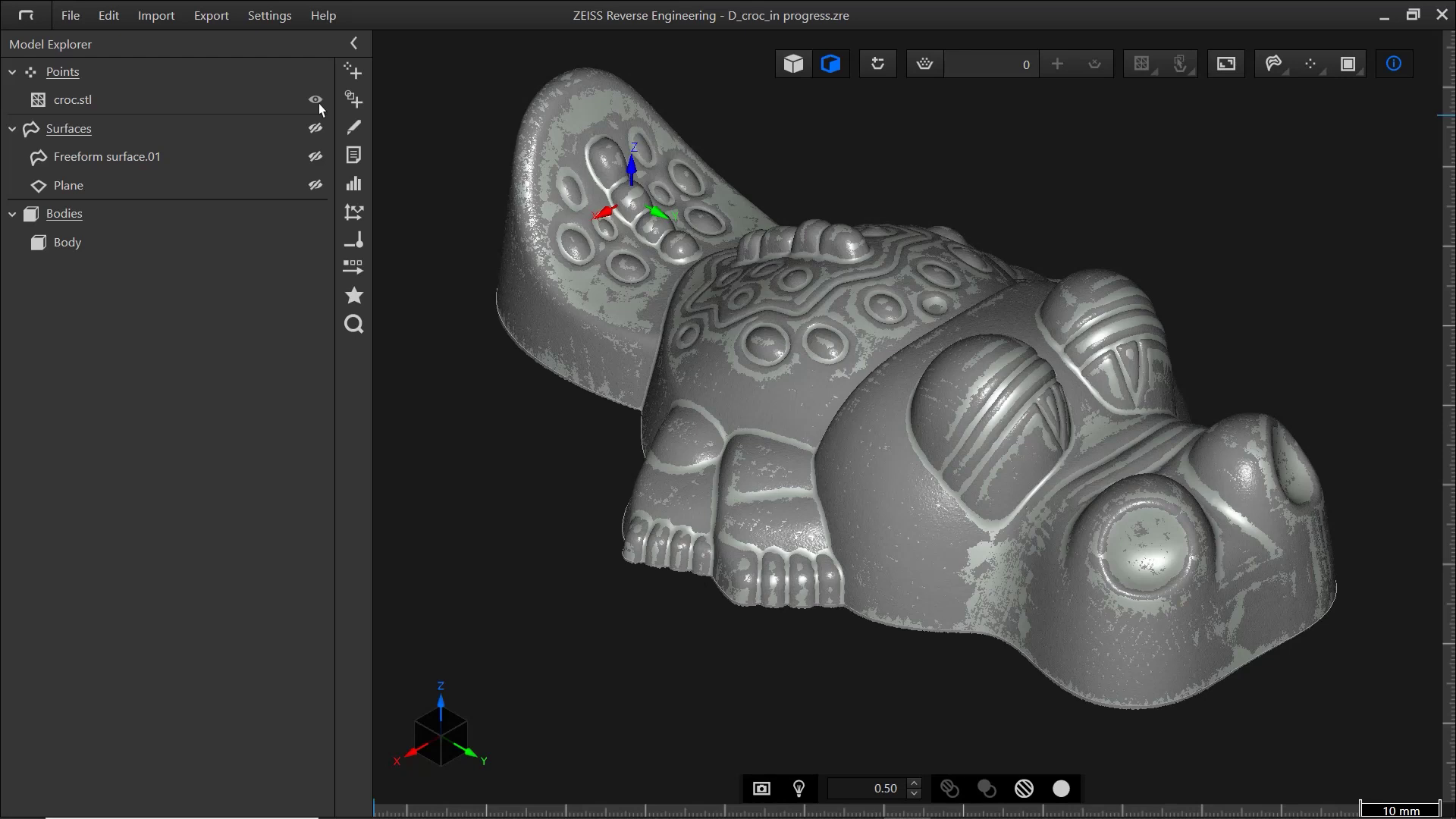
# Hide croc.stl, select the whole croc body in element mode, and open the export types
pyautogui.click(315, 101)
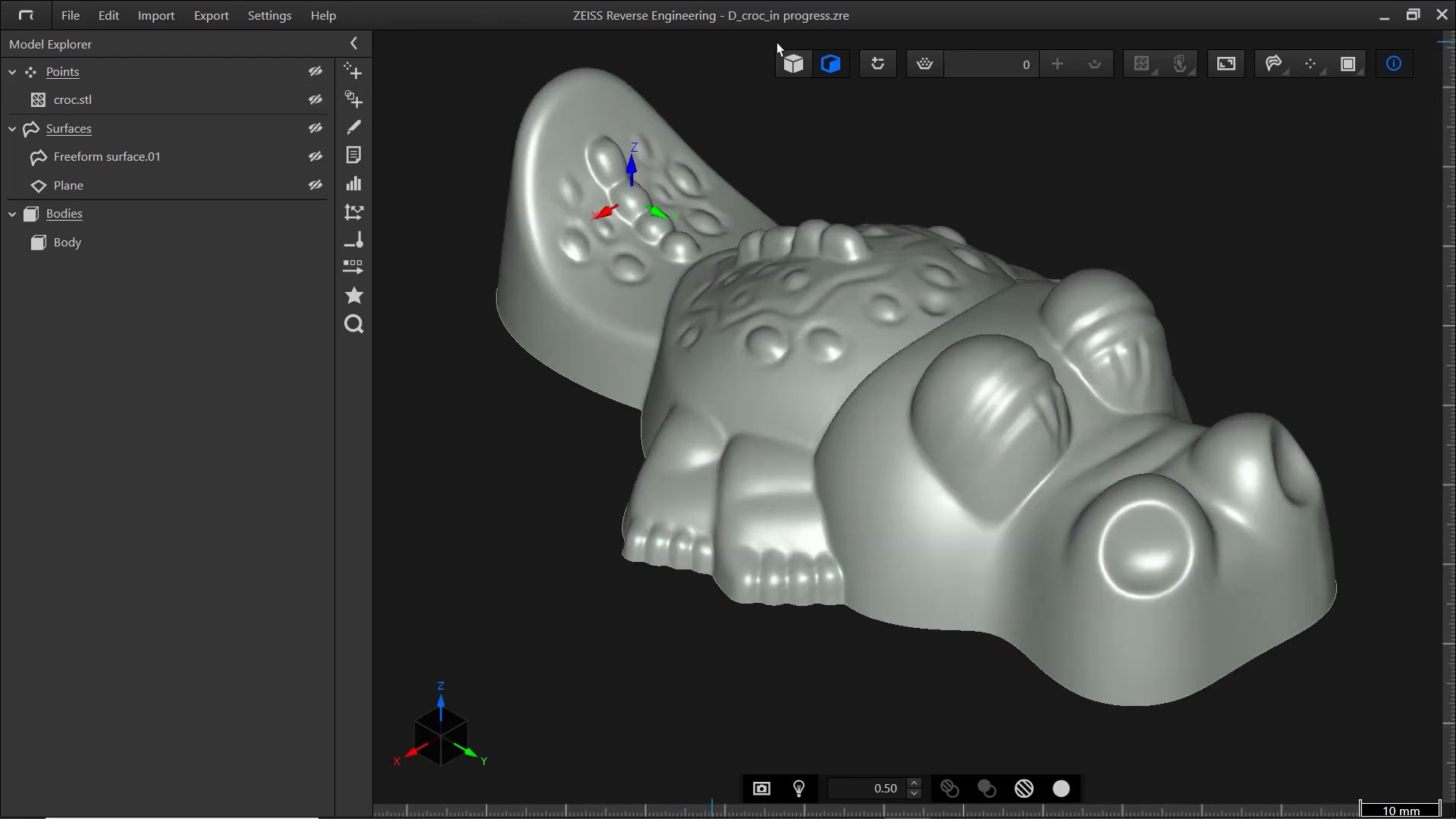
pyautogui.click(792, 69)
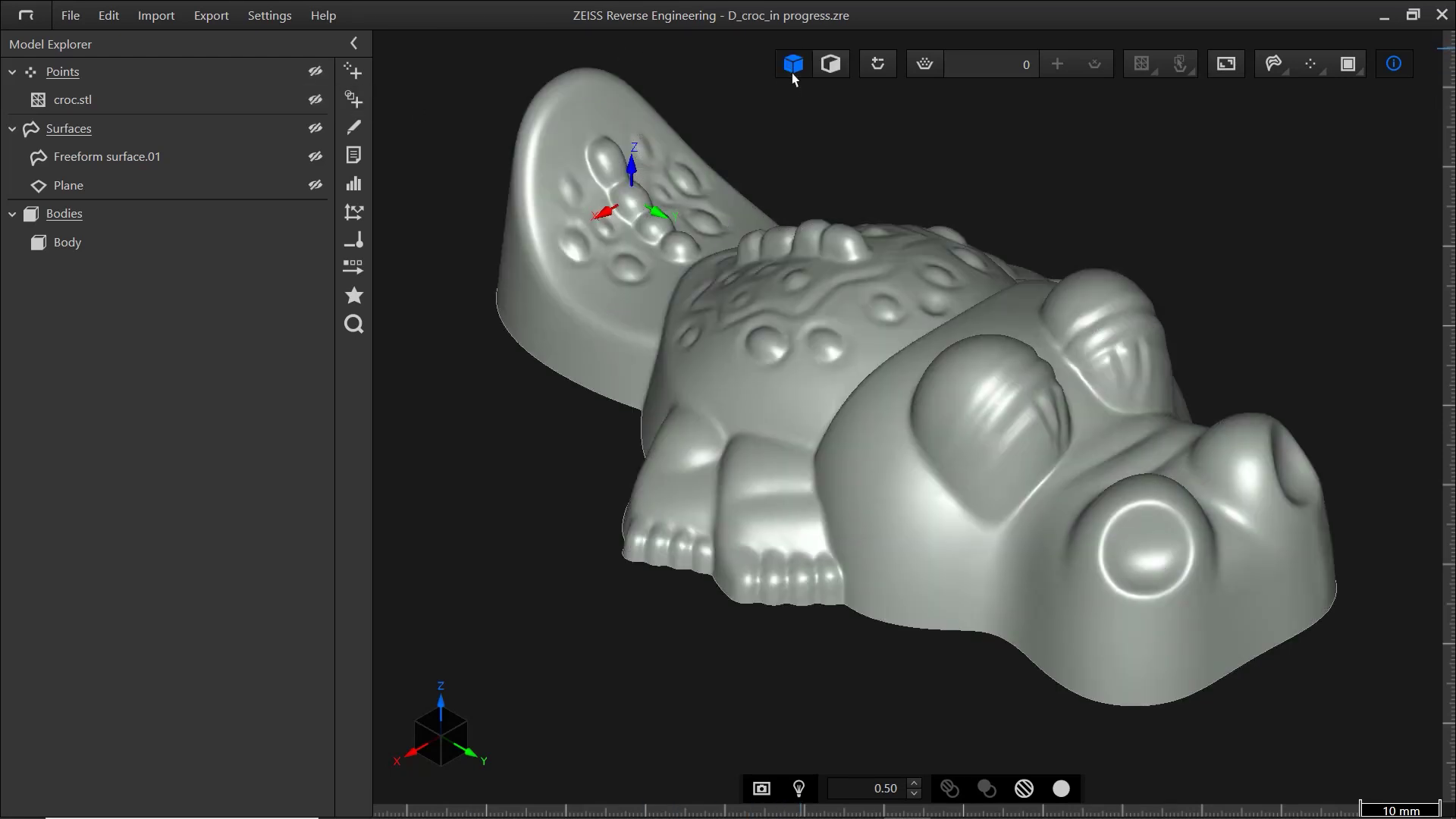
pyautogui.click(749, 363)
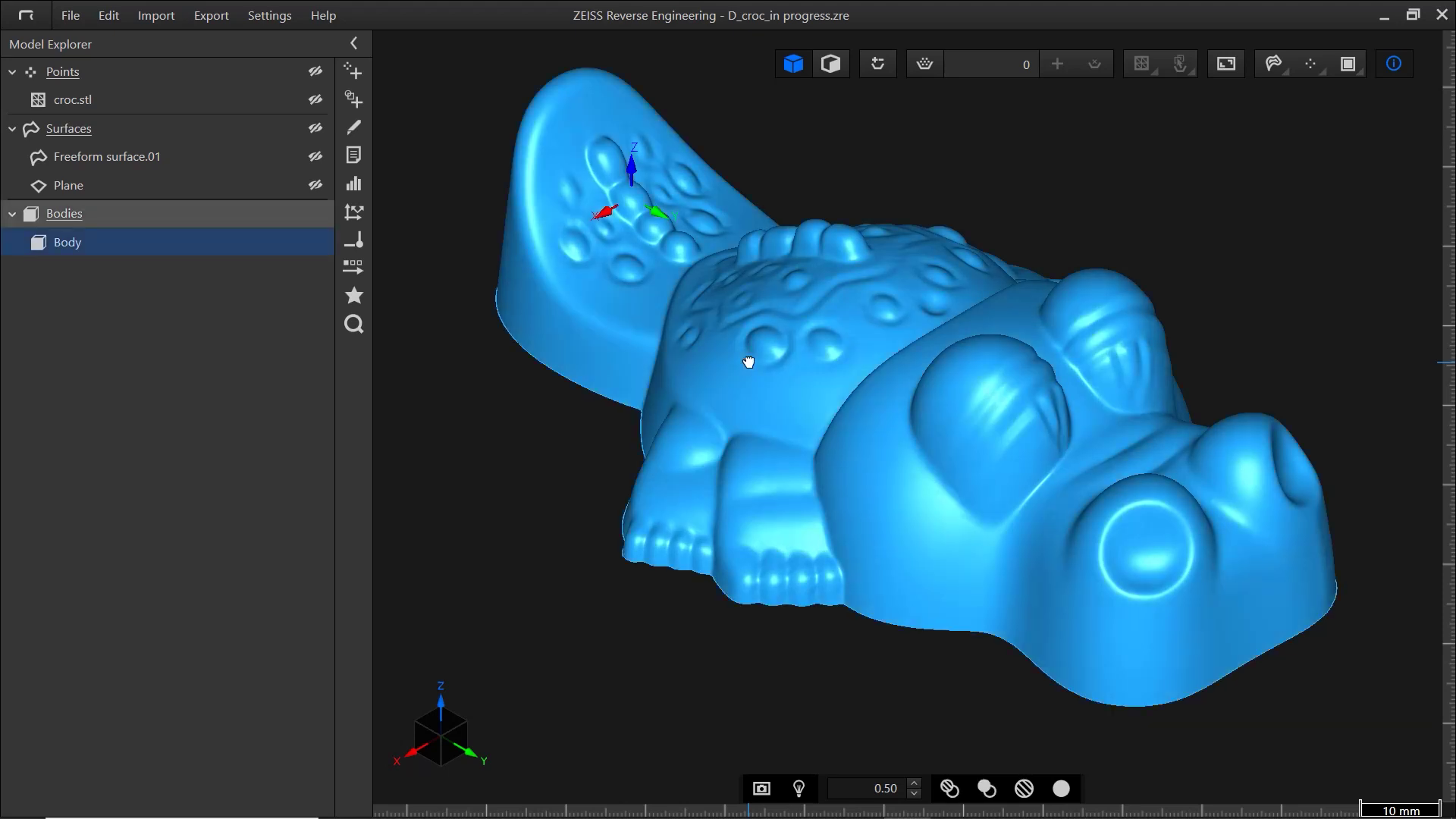
pyautogui.click(217, 19)
# Export just the selected croc body geometry as 'croc CAD.stp' in STEP (*.stp) format
pyautogui.click(266, 92)
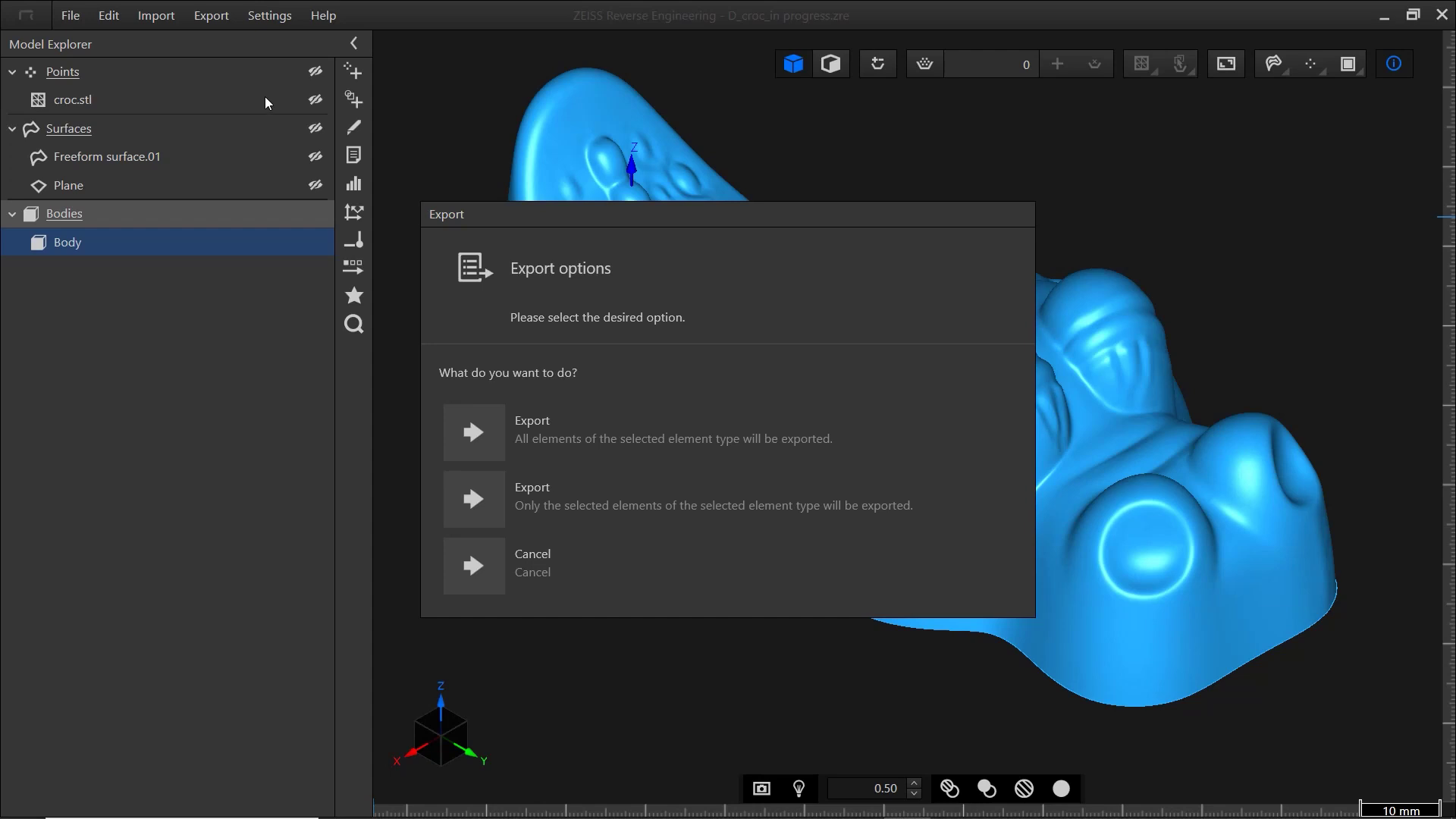
pyautogui.click(595, 496)
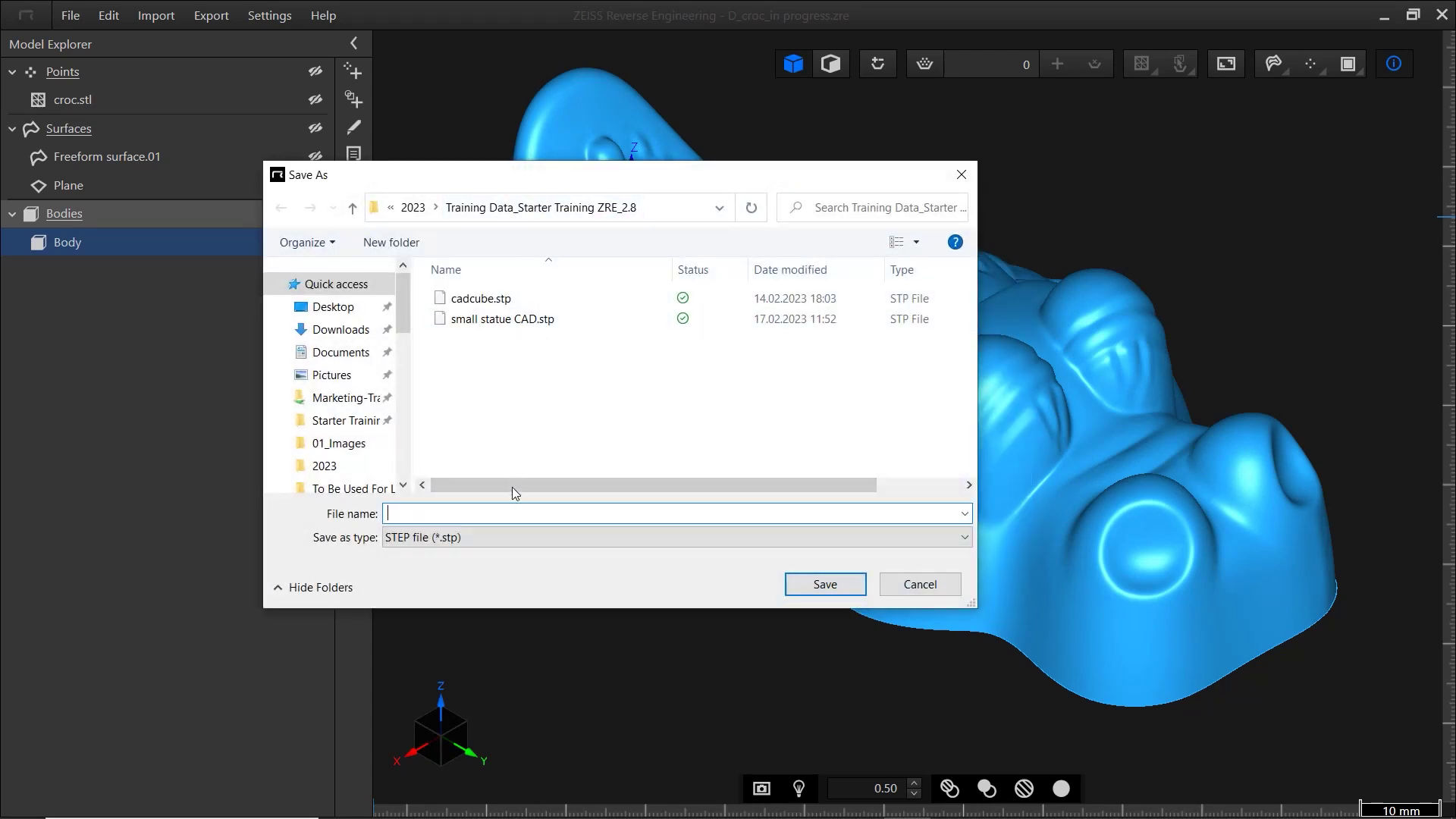
pyautogui.write('croc CAD')
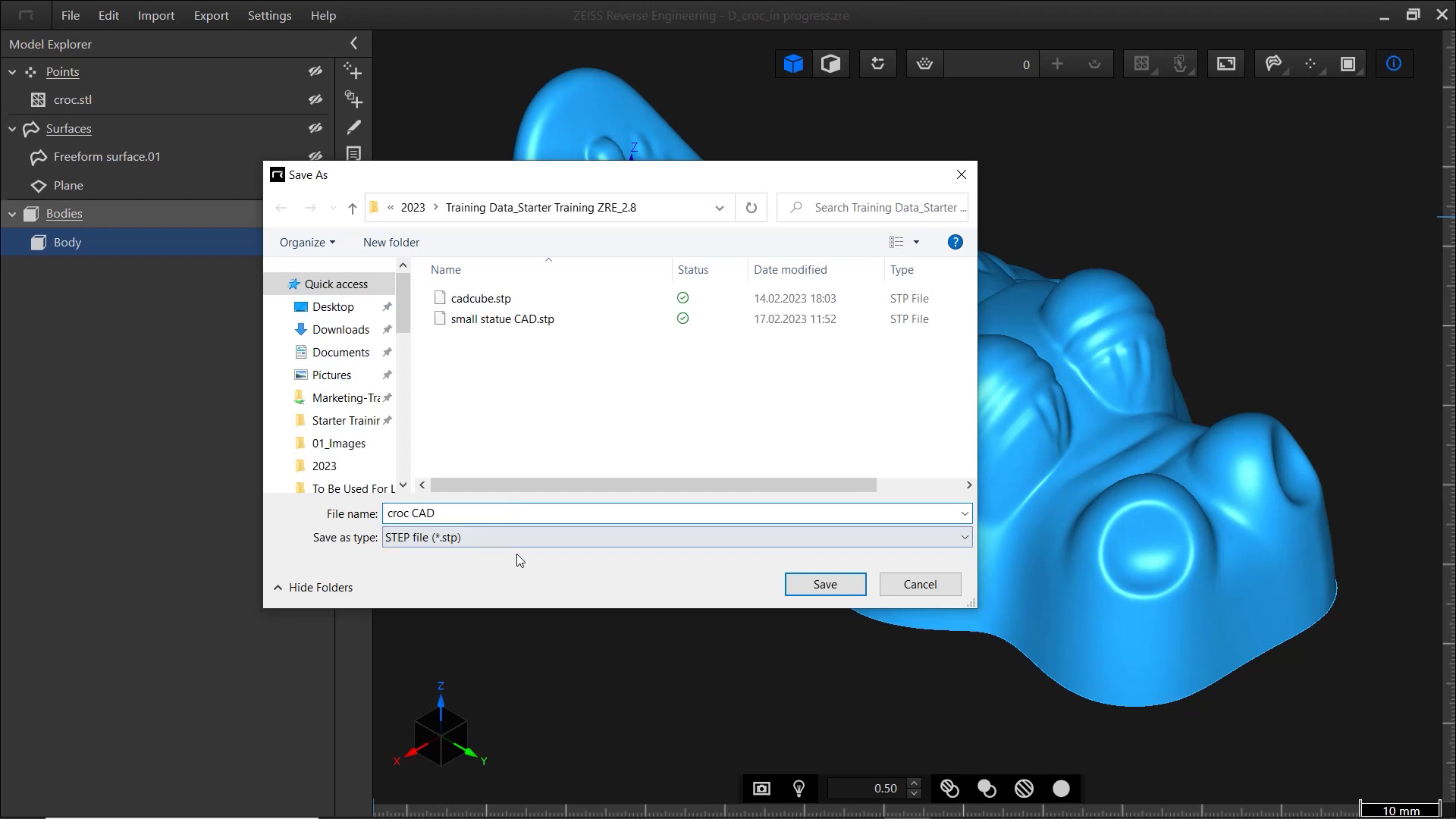
pyautogui.click(522, 537)
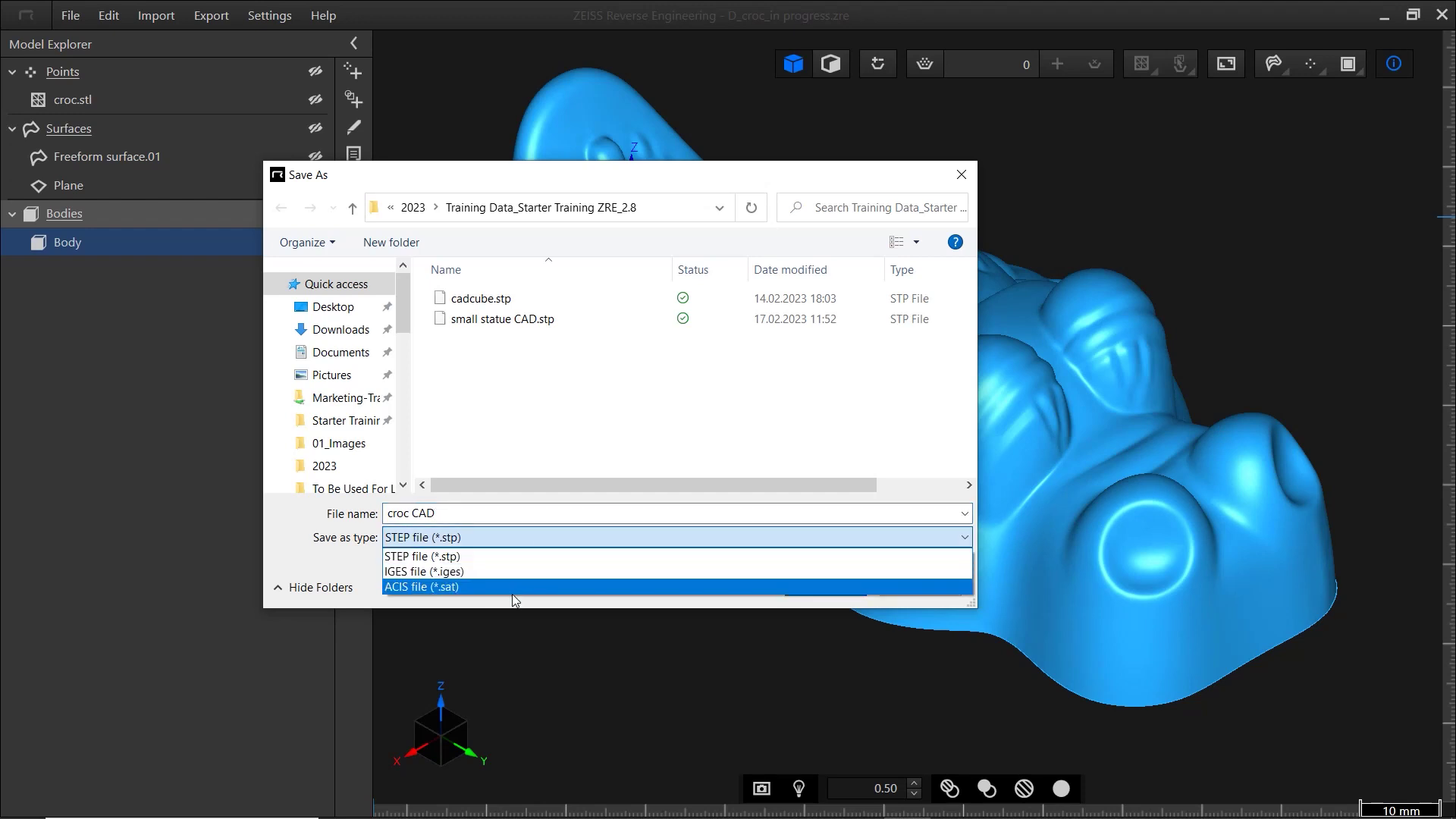
pyautogui.click(508, 556)
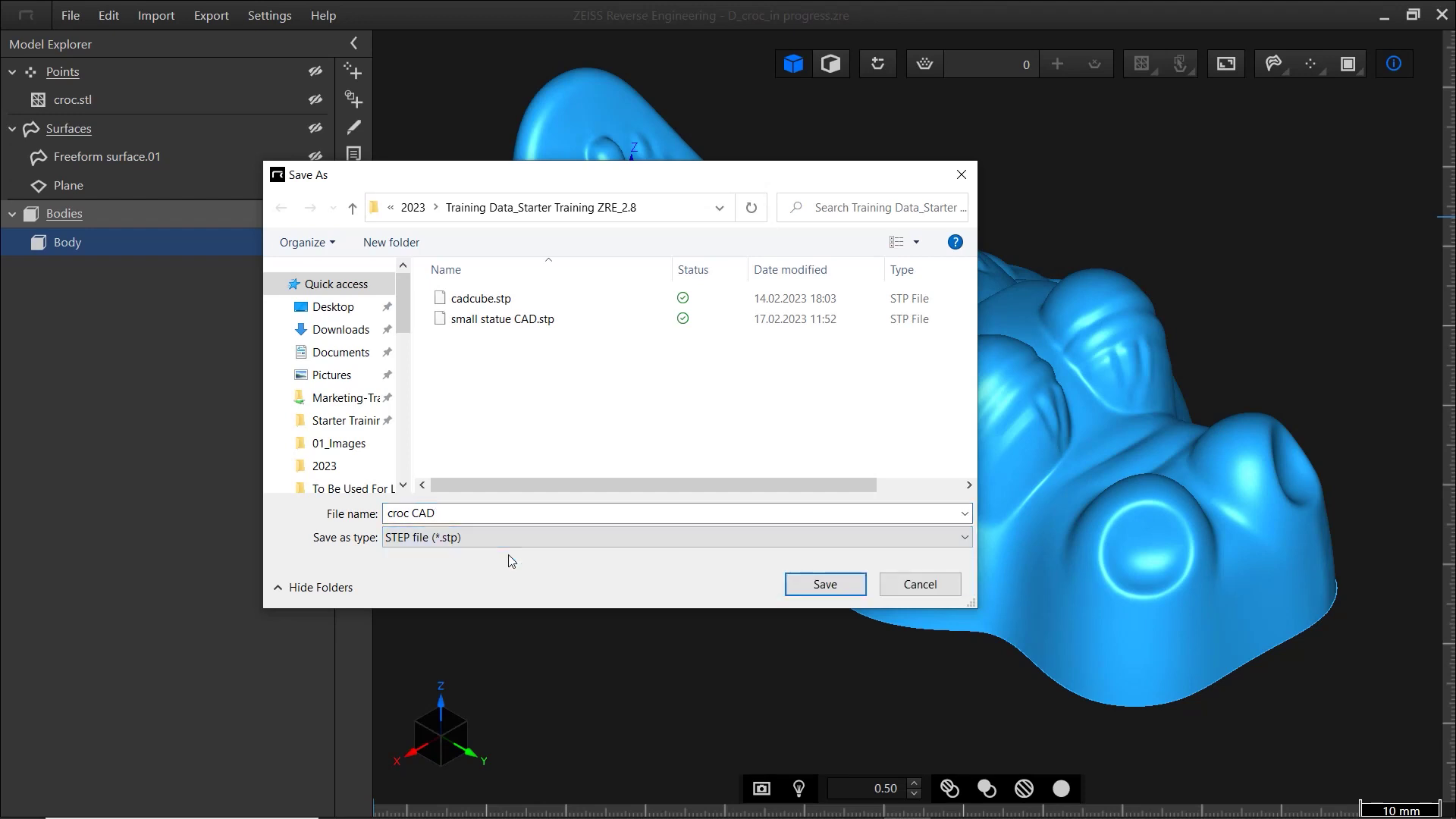
pyautogui.click(826, 584)
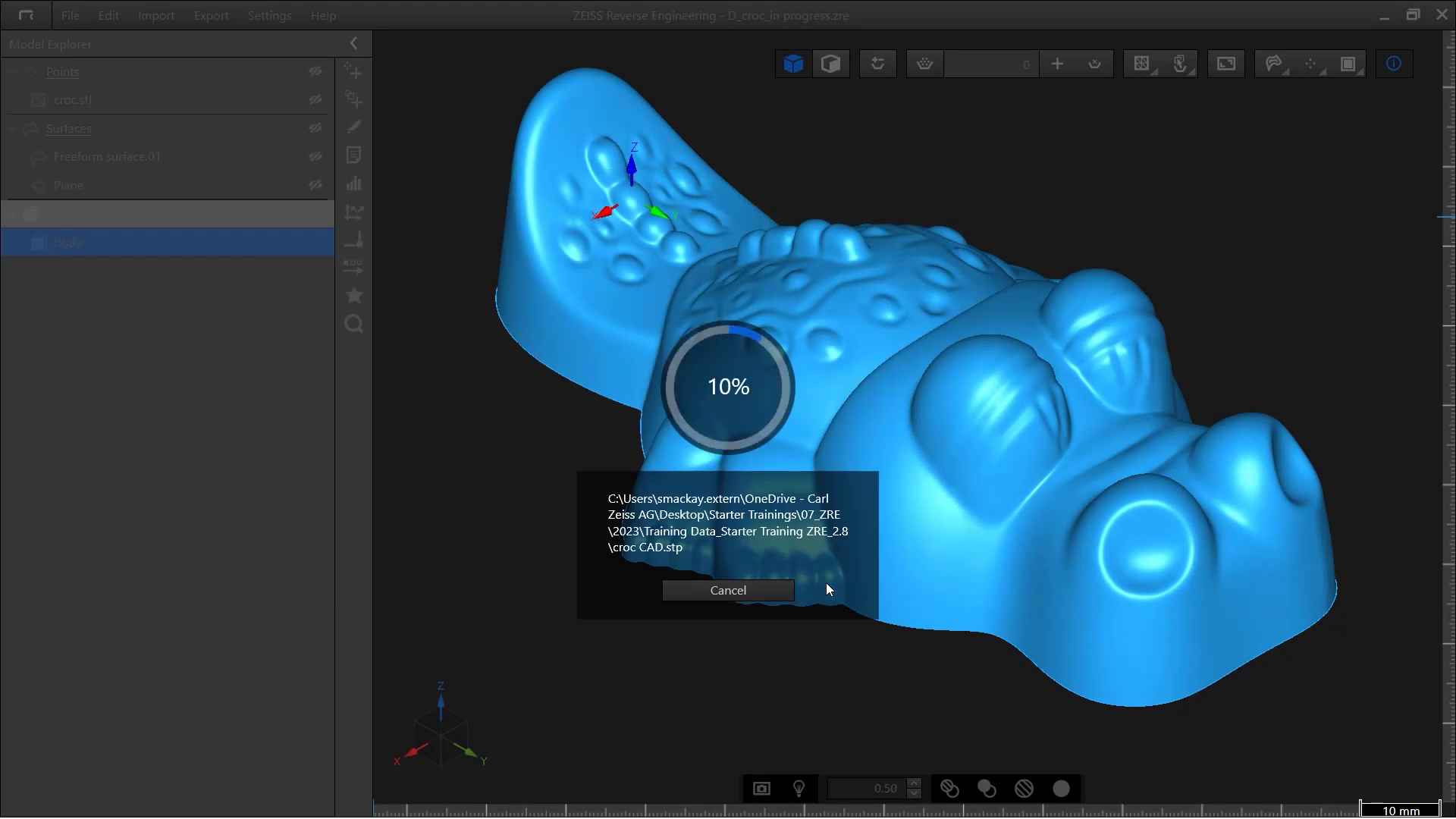